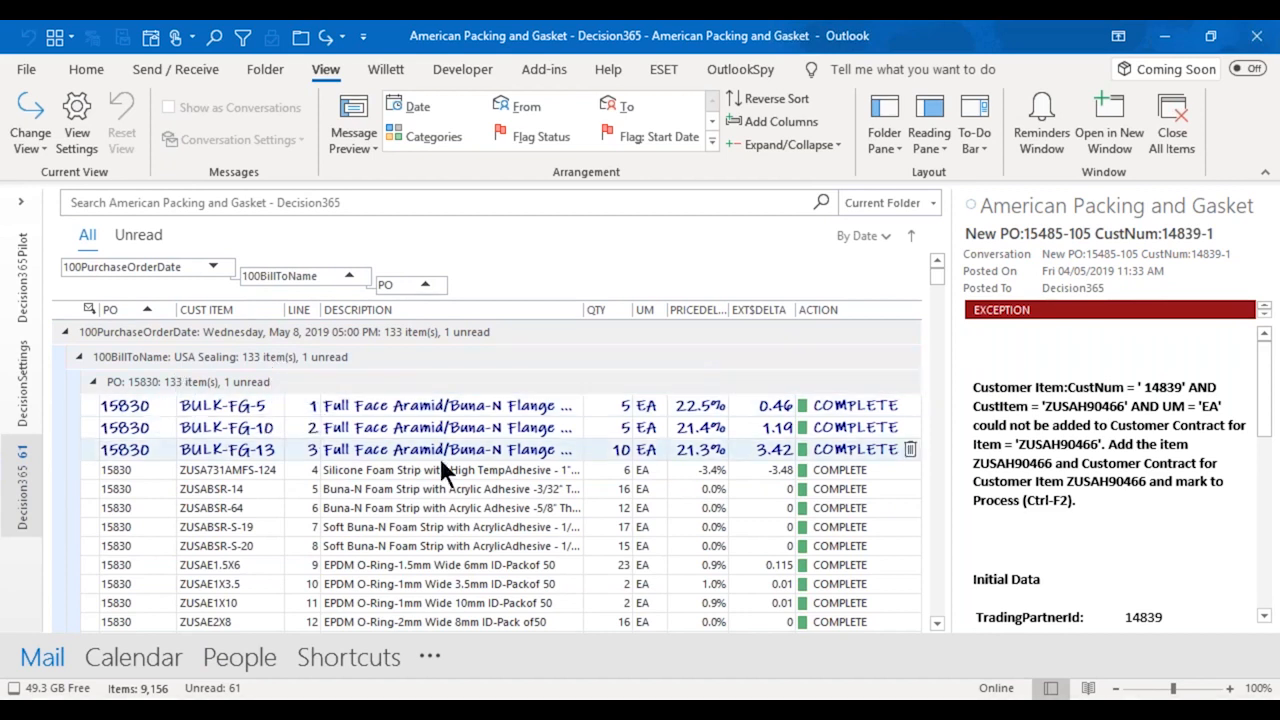
Review the order lines of the May 8, 2019 purchase order and highlight the exception message for line 119, item ZUSAV70903.
scroll(455, 475, "down", 4)
scroll(455, 475, "down", 13)
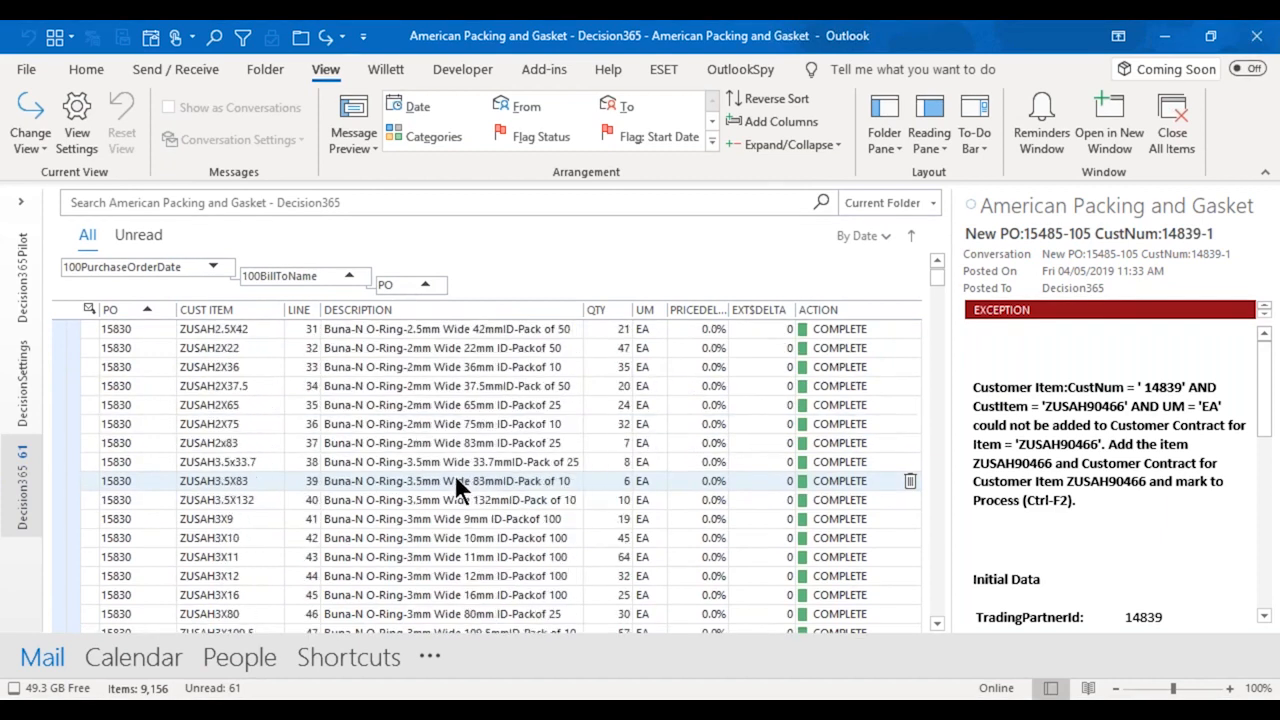
scroll(455, 476, "down", 6)
scroll(452, 472, "up", 4)
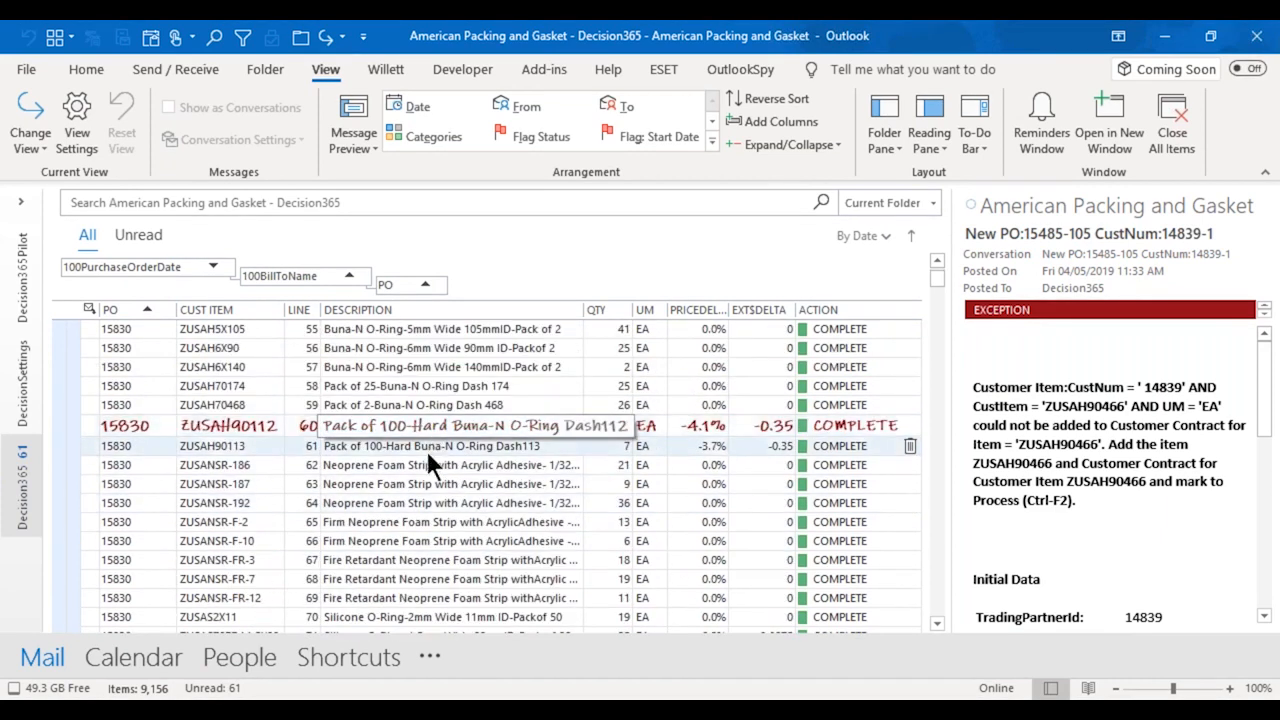
scroll(437, 462, "down", 19)
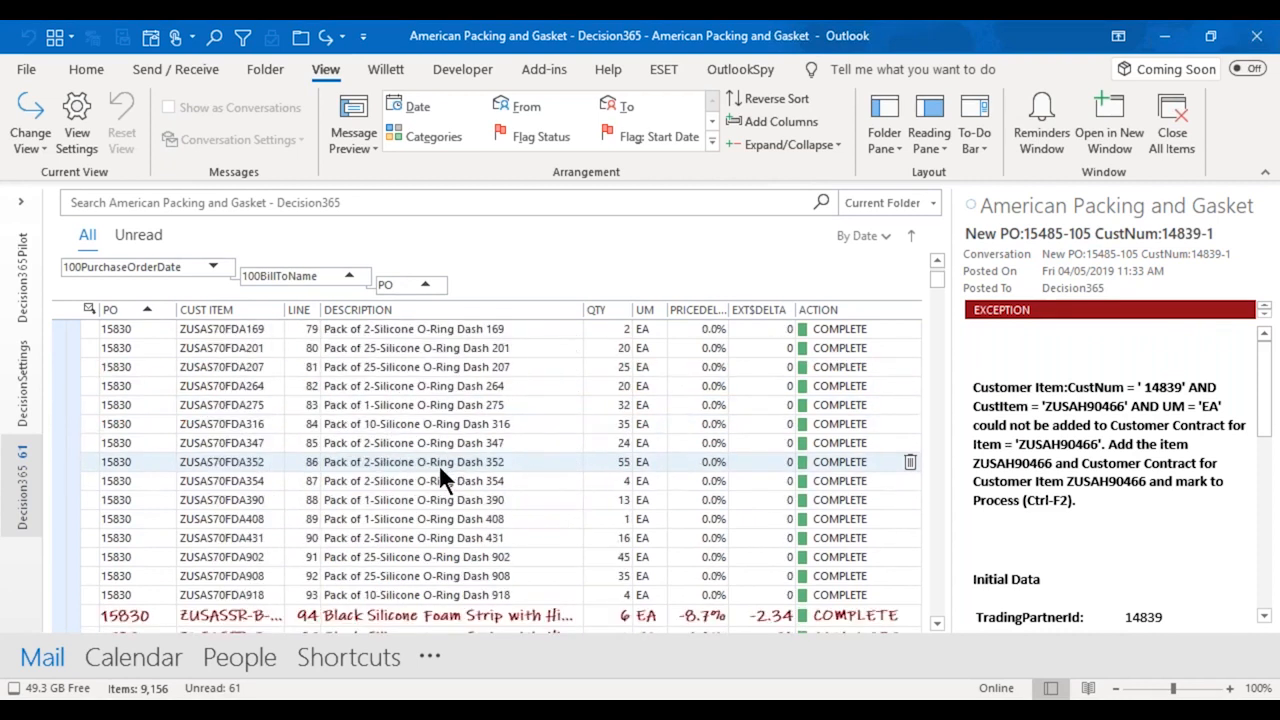
scroll(439, 465, "down", 4)
scroll(439, 465, "up", 4)
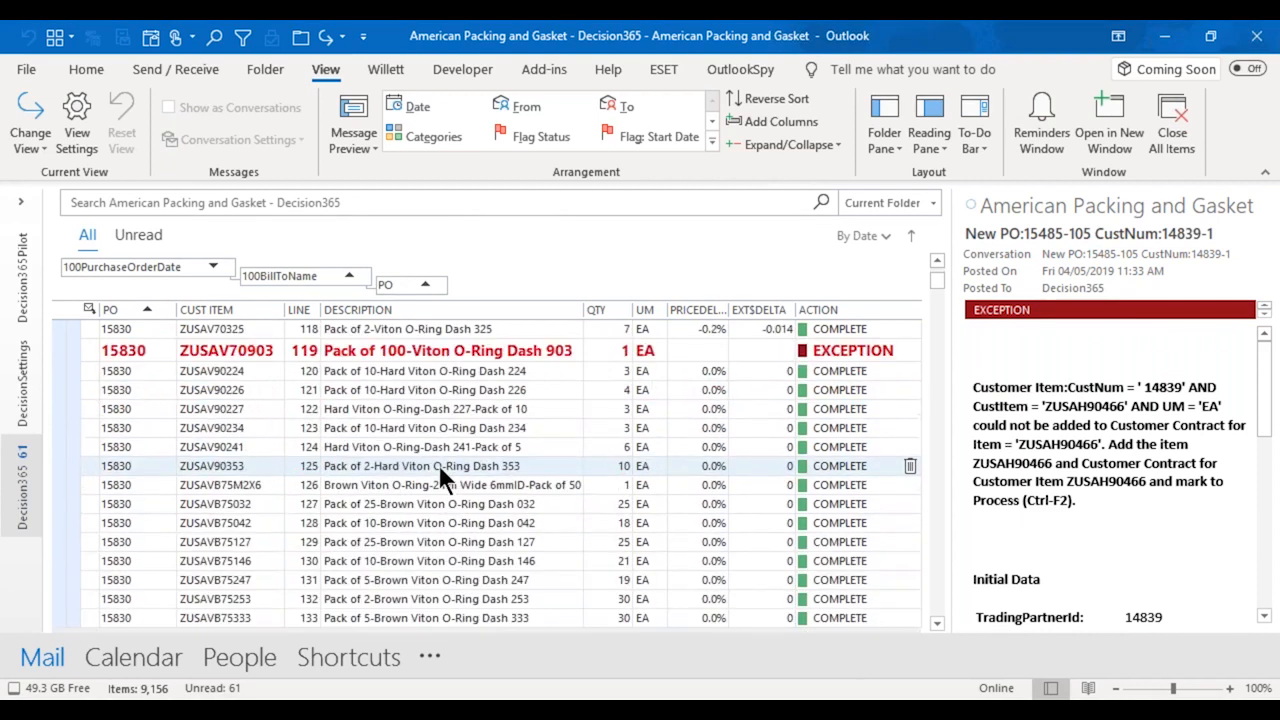
left_click(439, 465)
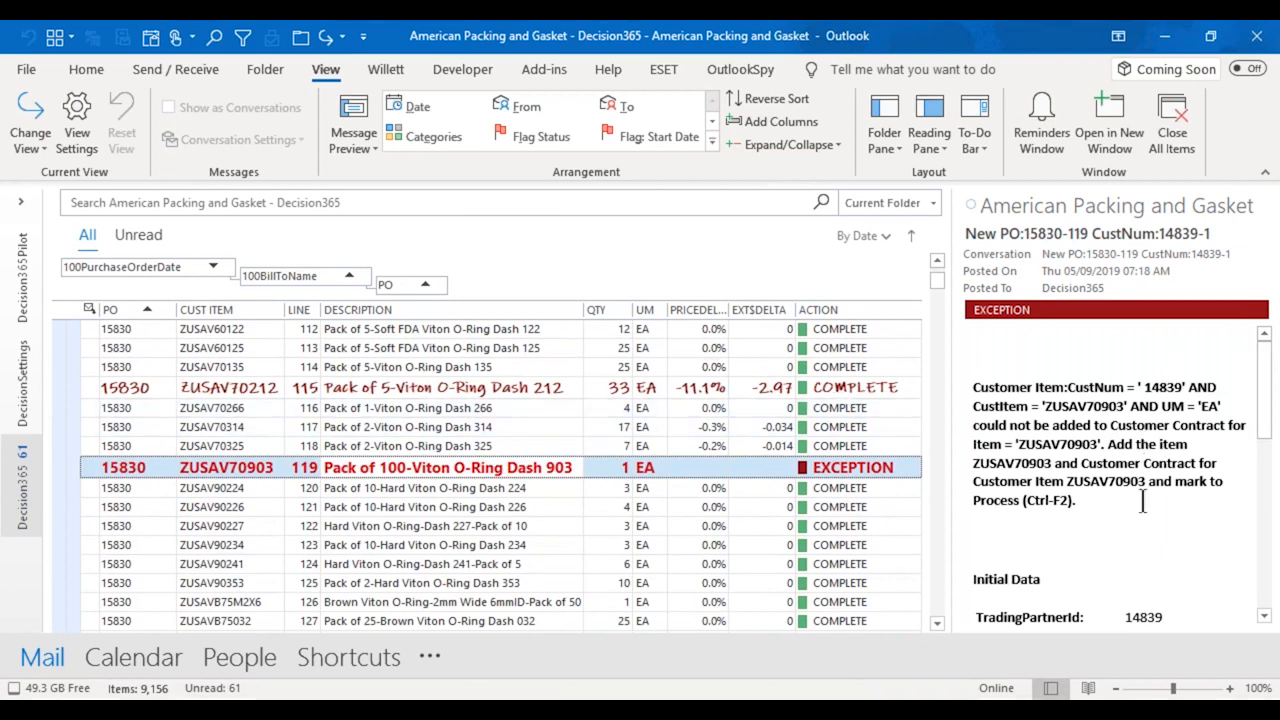
left_click_drag(1128, 502, 956, 385)
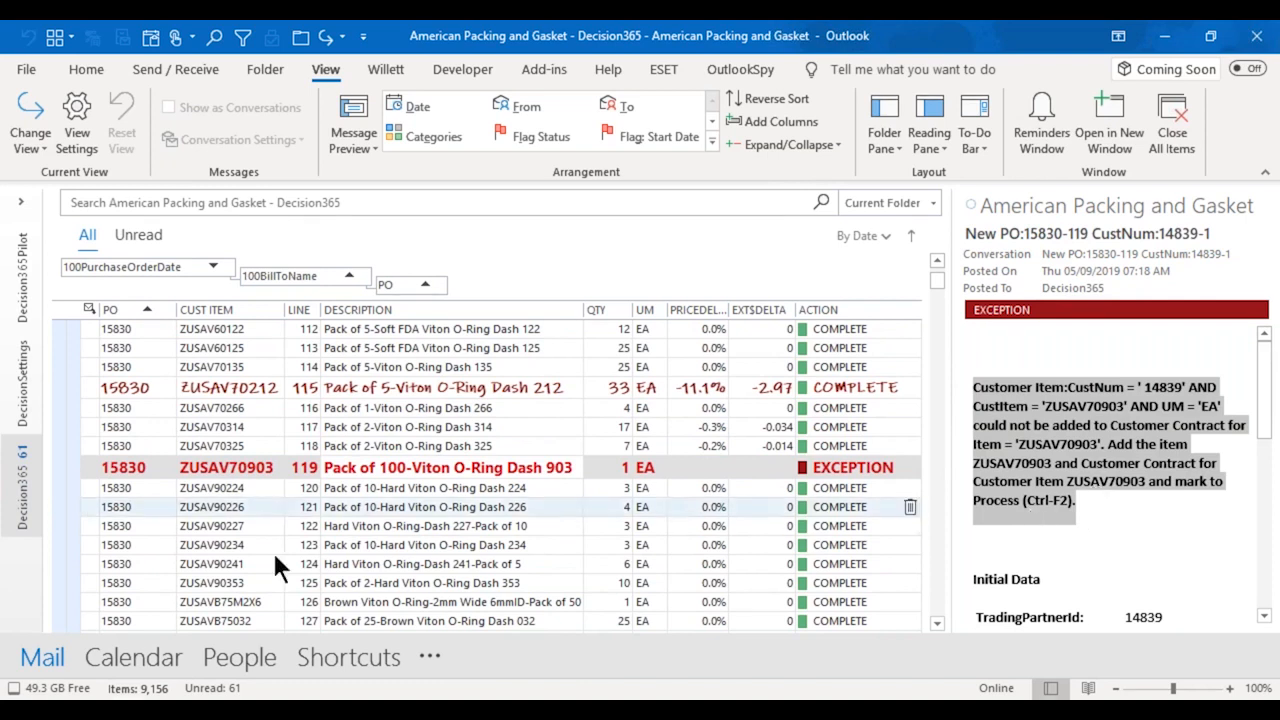
Switch the order list to the Exceptions view and browse back to the earliest purchase order dates.
scroll(483, 467, "down", 5)
scroll(483, 467, "down", 2)
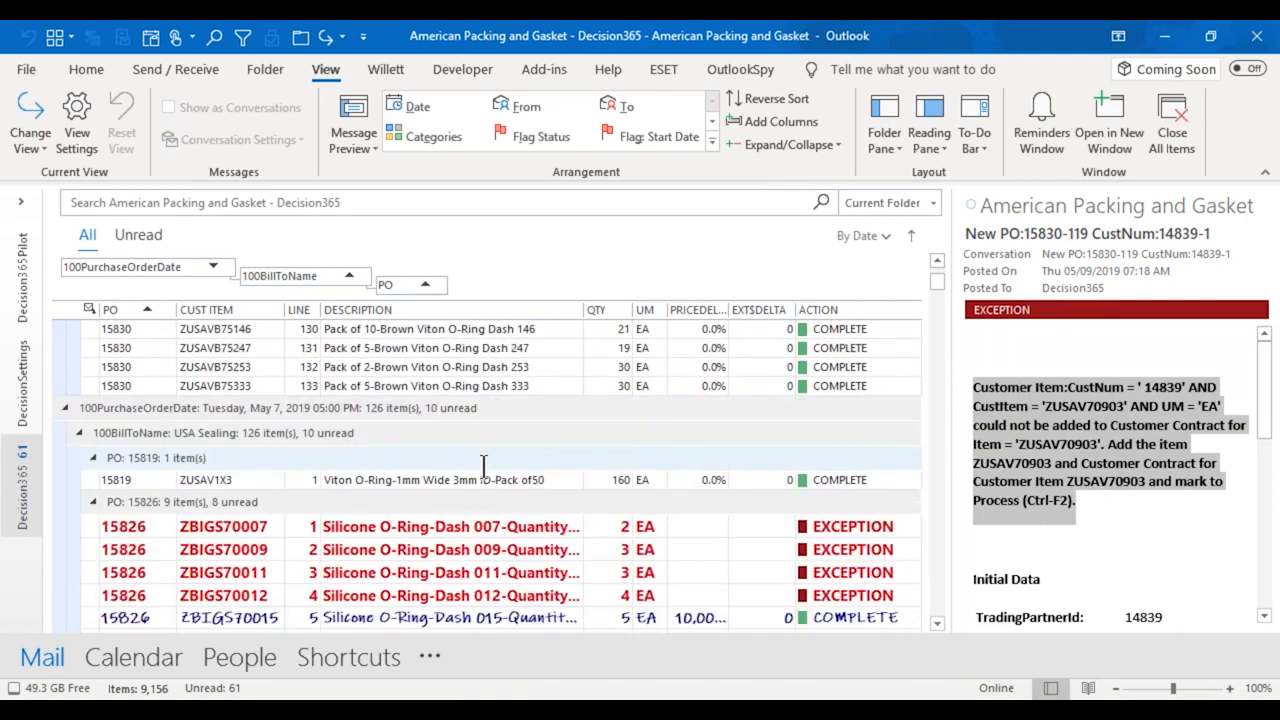
scroll(470, 505, "up", 7)
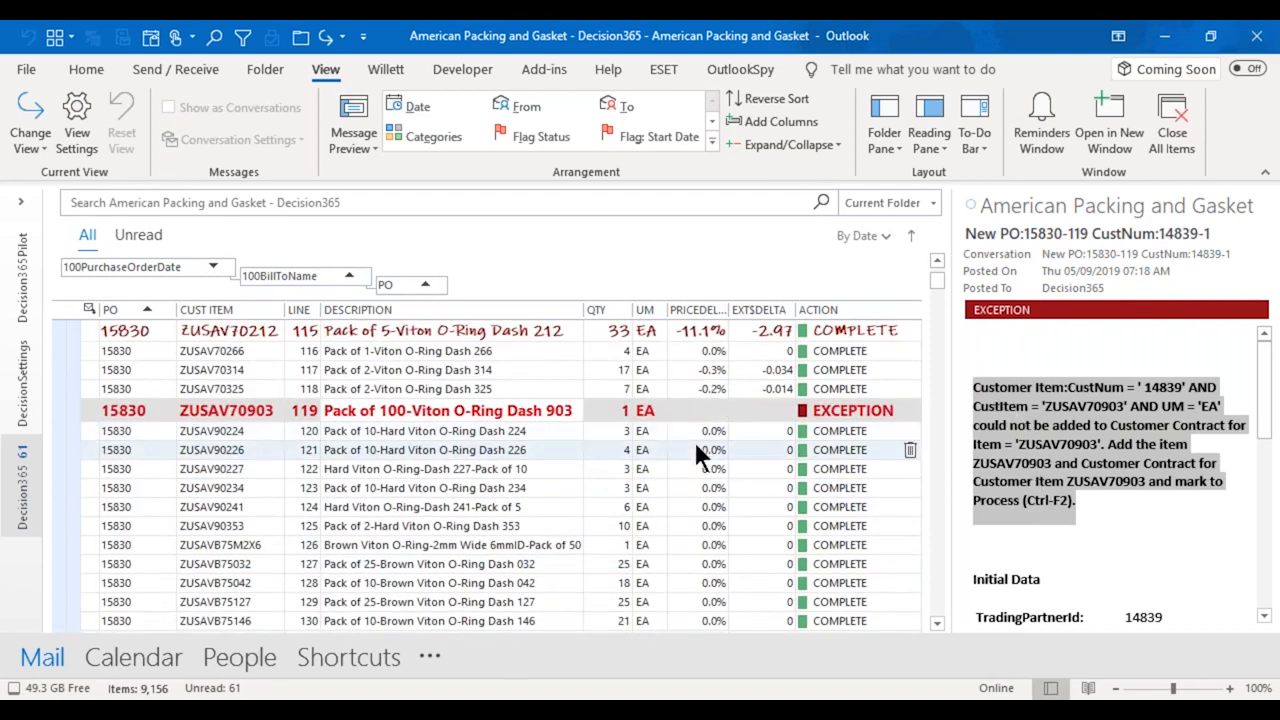
left_click(28, 150)
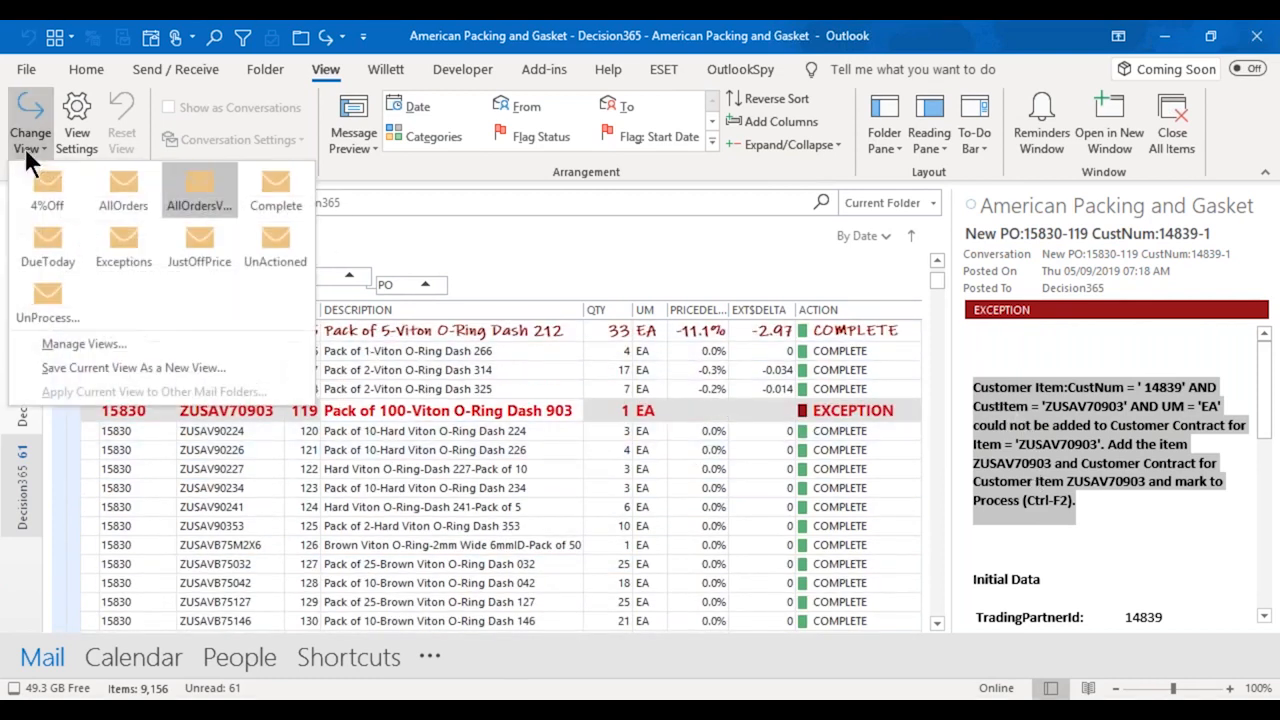
left_click(104, 245)
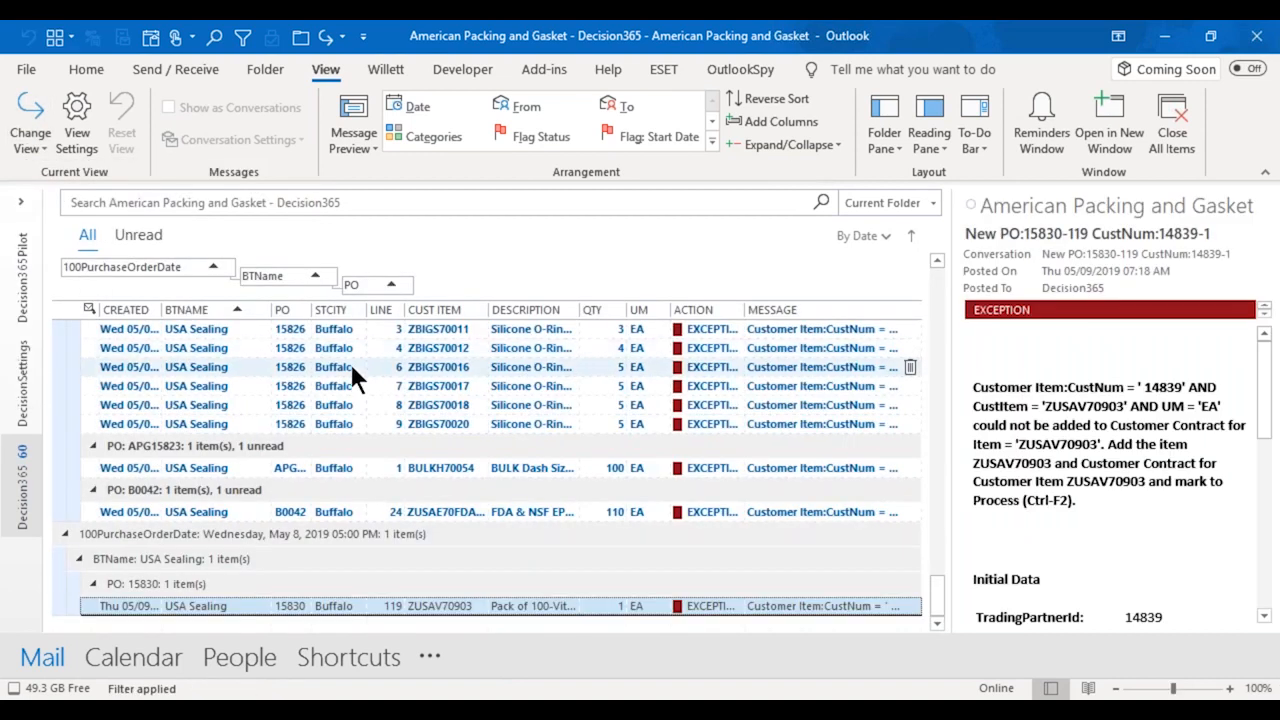
scroll(351, 366, "up", 12)
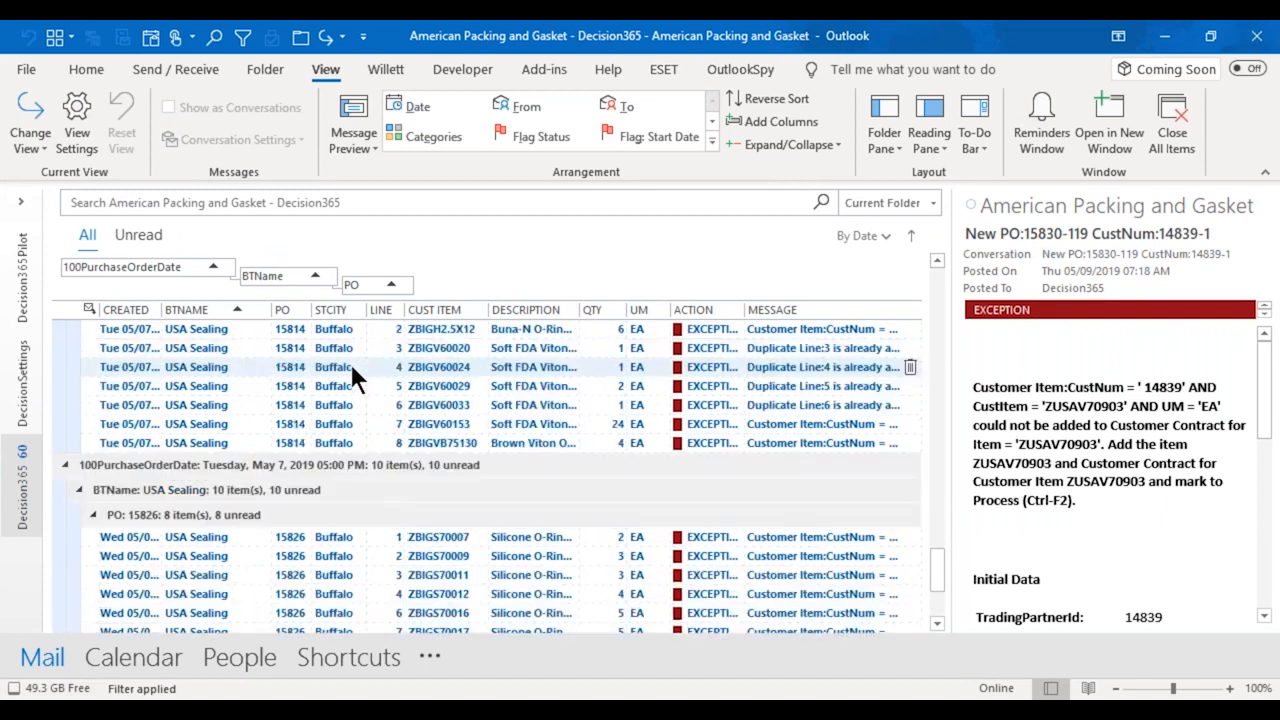
scroll(349, 361, "up", 5)
scroll(62, 150, "up", 3)
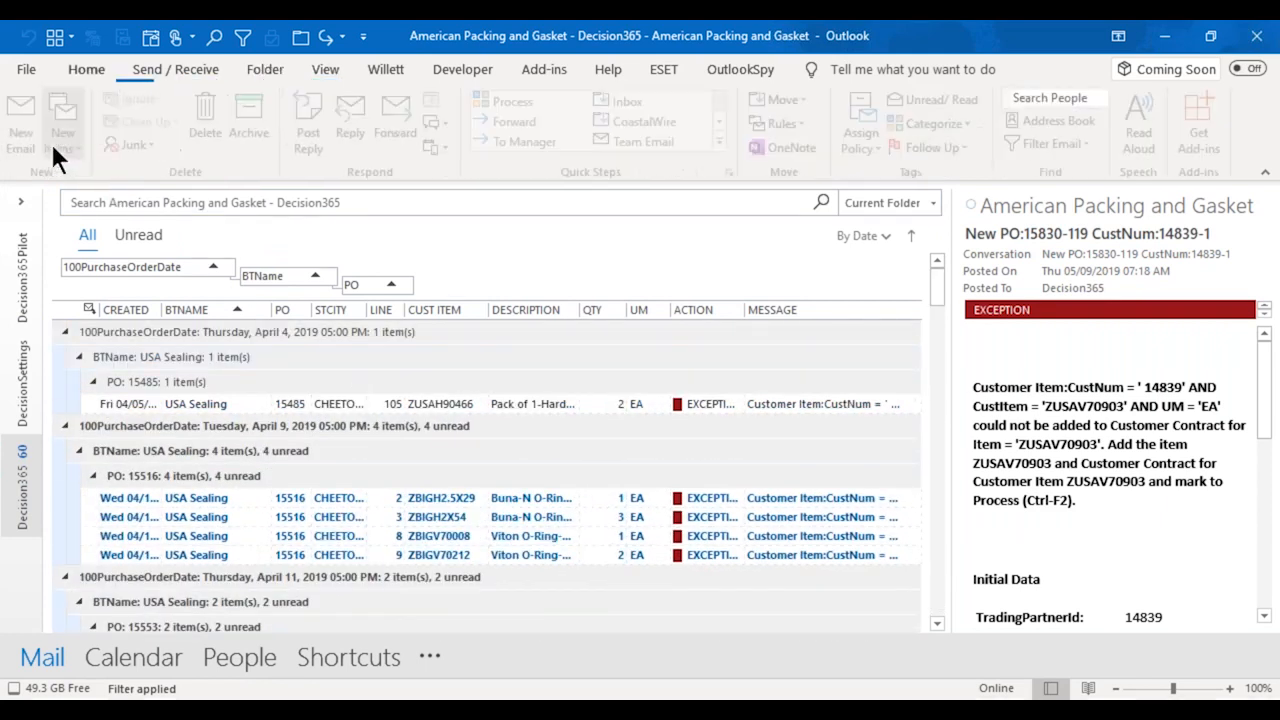
Copy the April 9, 2019 purchase order group with its exception lines into the blank Excel sheet starting at cell B4.
left_click(325, 69)
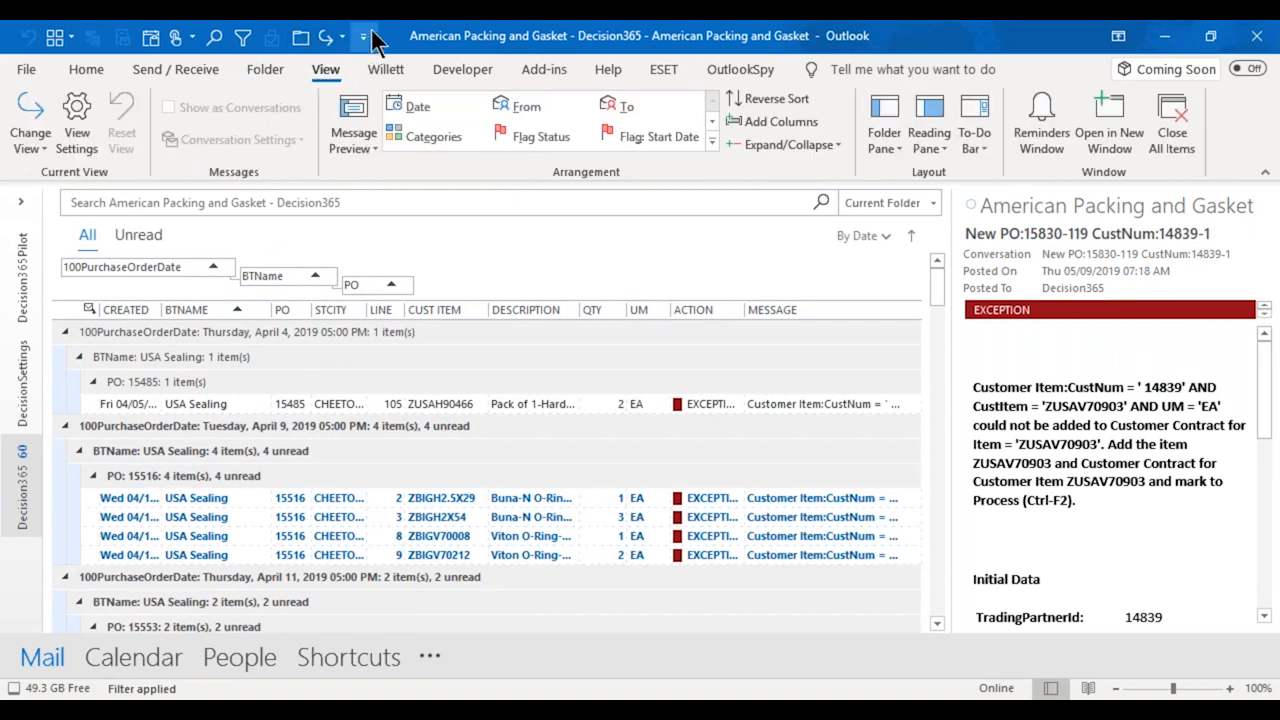
left_click_drag(418, 35, 795, 64)
key("alt+Tab")
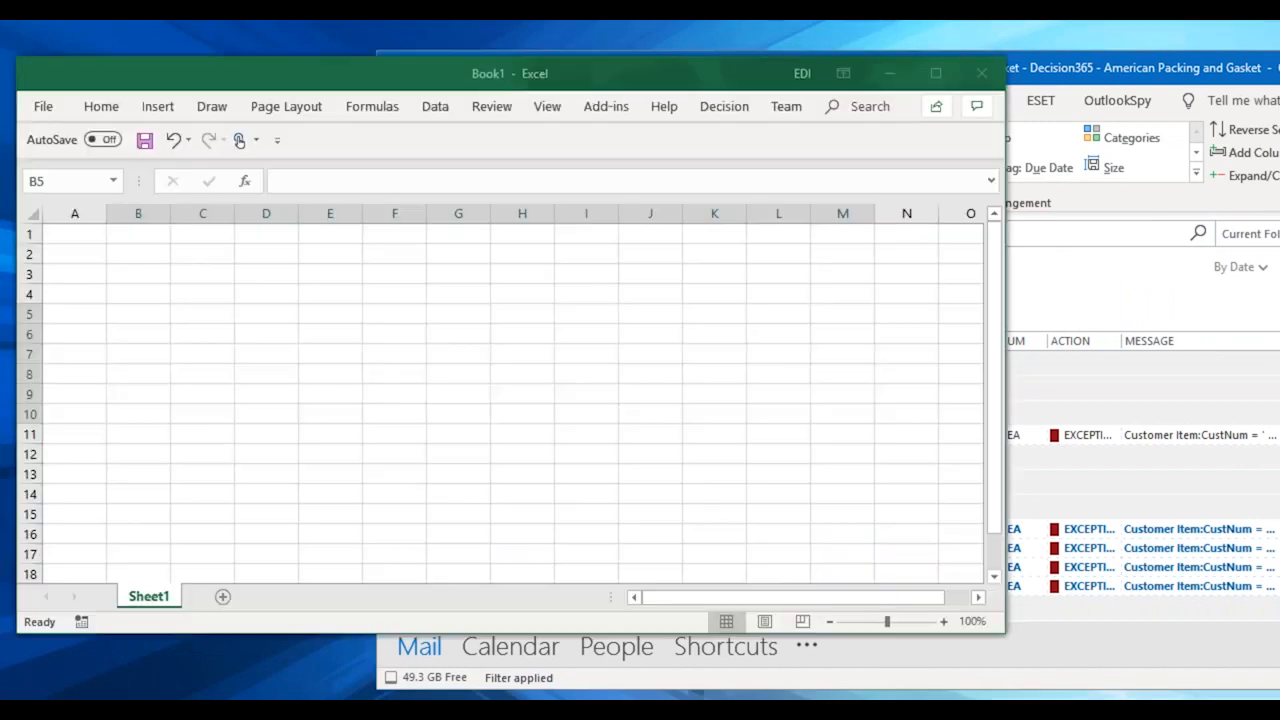
left_click(1095, 72)
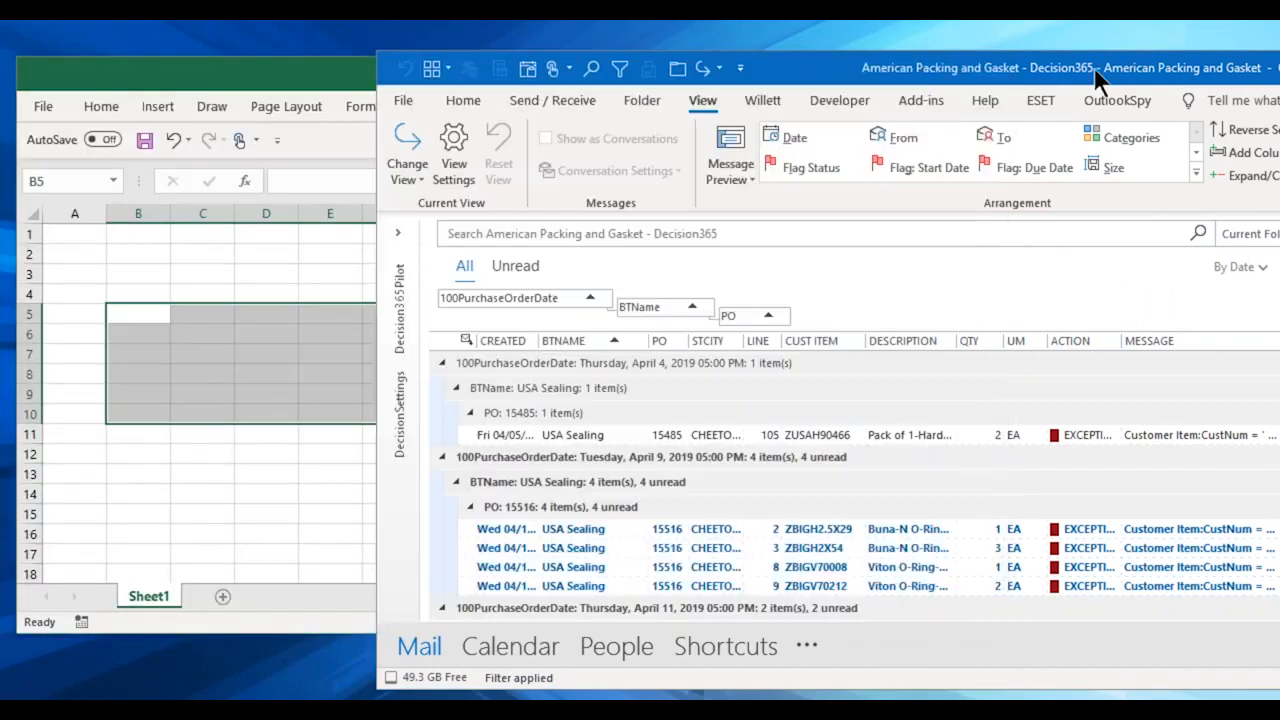
left_click_drag(569, 510, 116, 294)
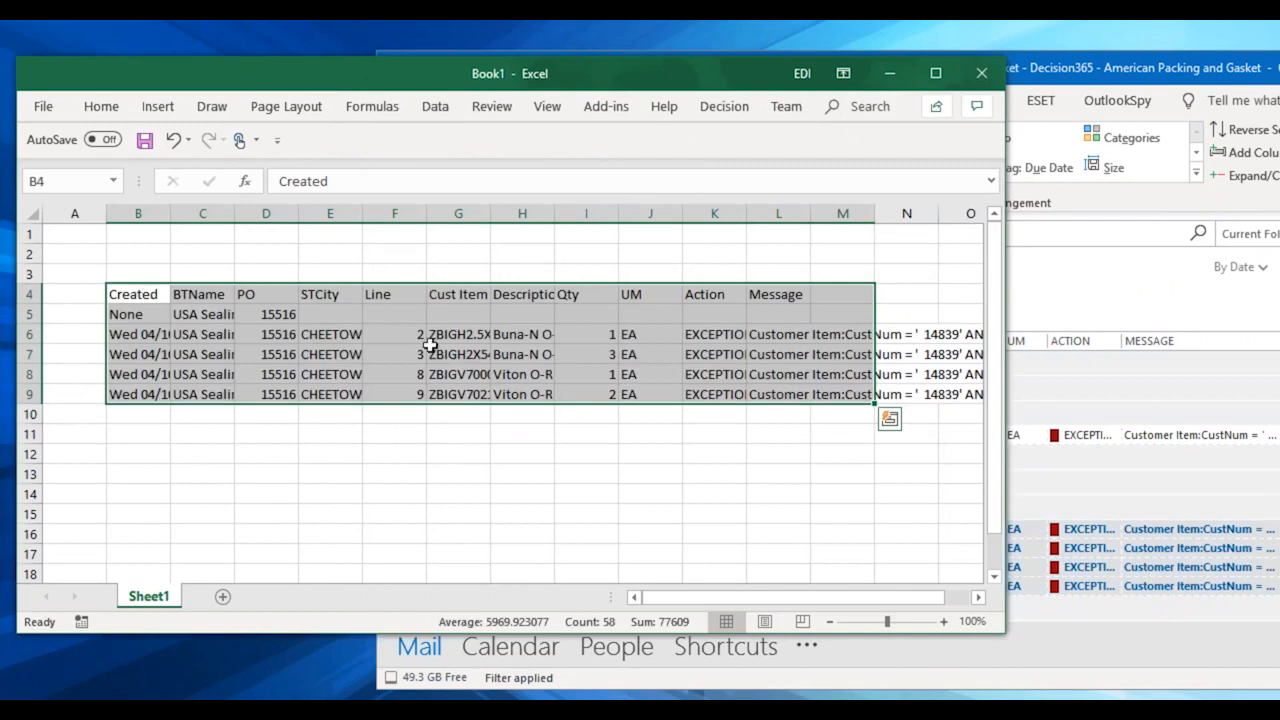
left_click_drag(688, 597, 640, 578)
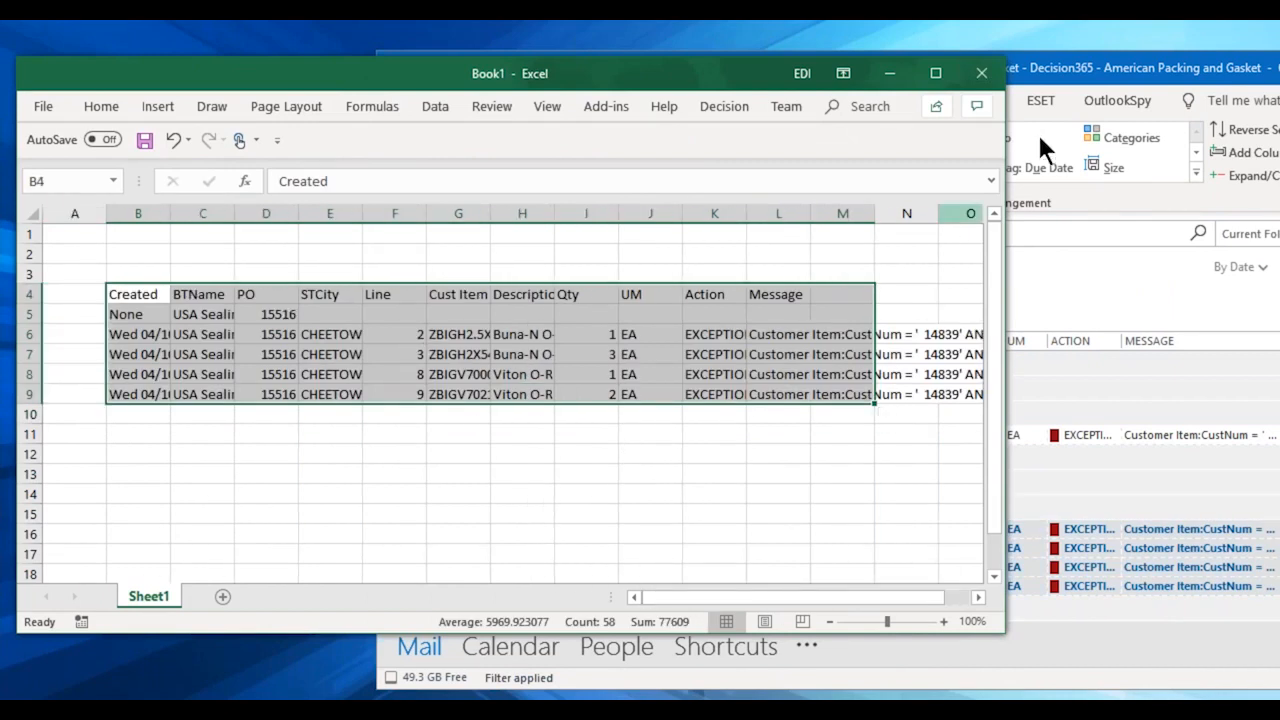
Maximize the Outlook window again and change the order list from Exceptions to the AllOrdersV... view.
left_click_drag(1097, 60, 650, 81)
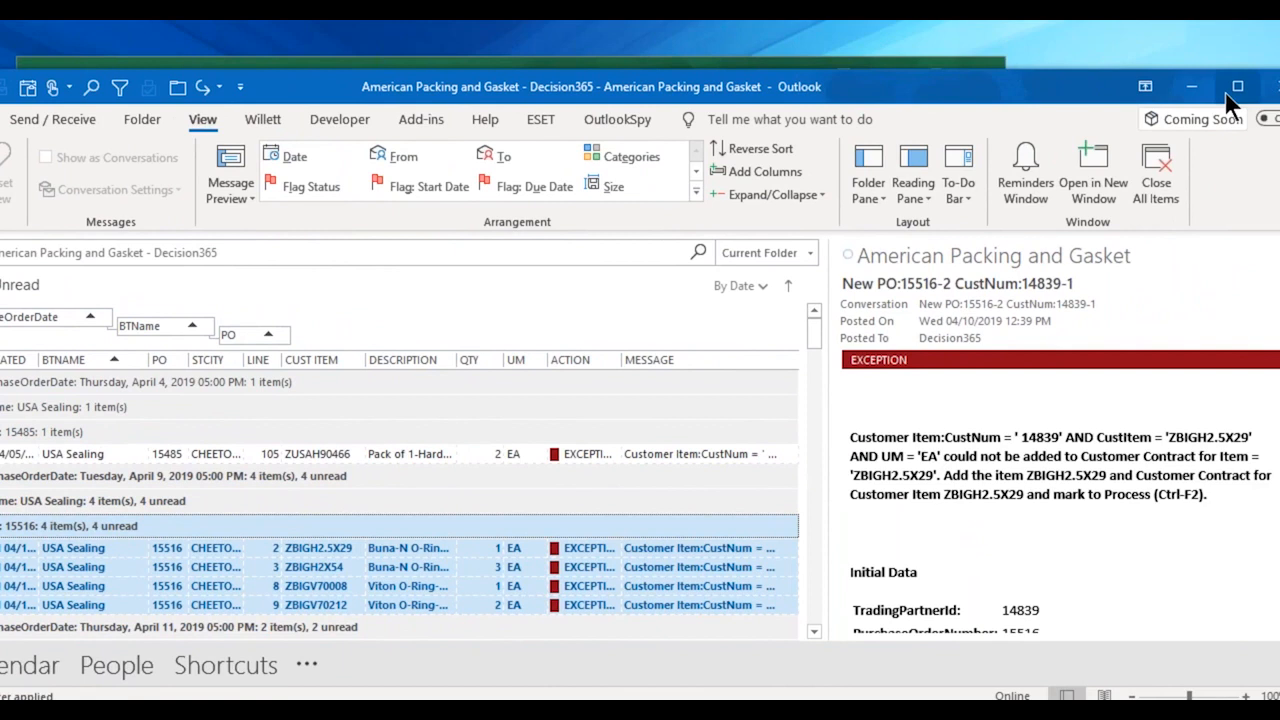
left_click(1226, 91)
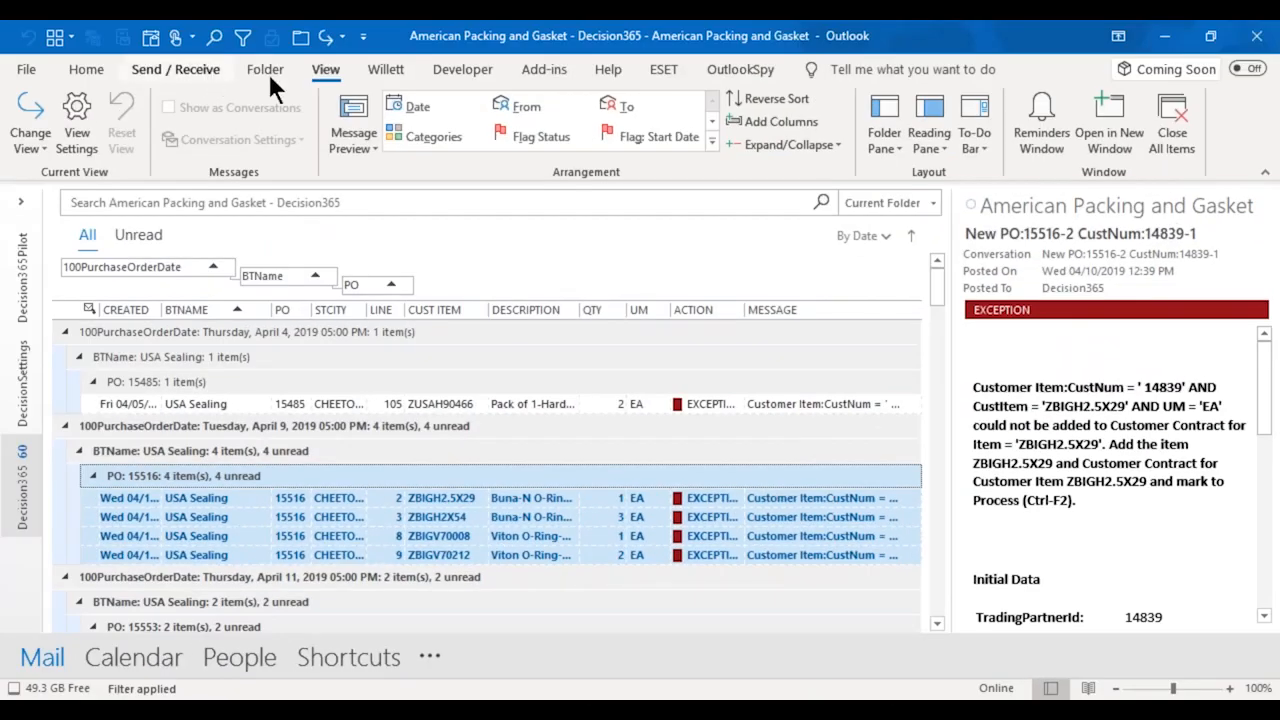
left_click(28, 150)
left_click(195, 185)
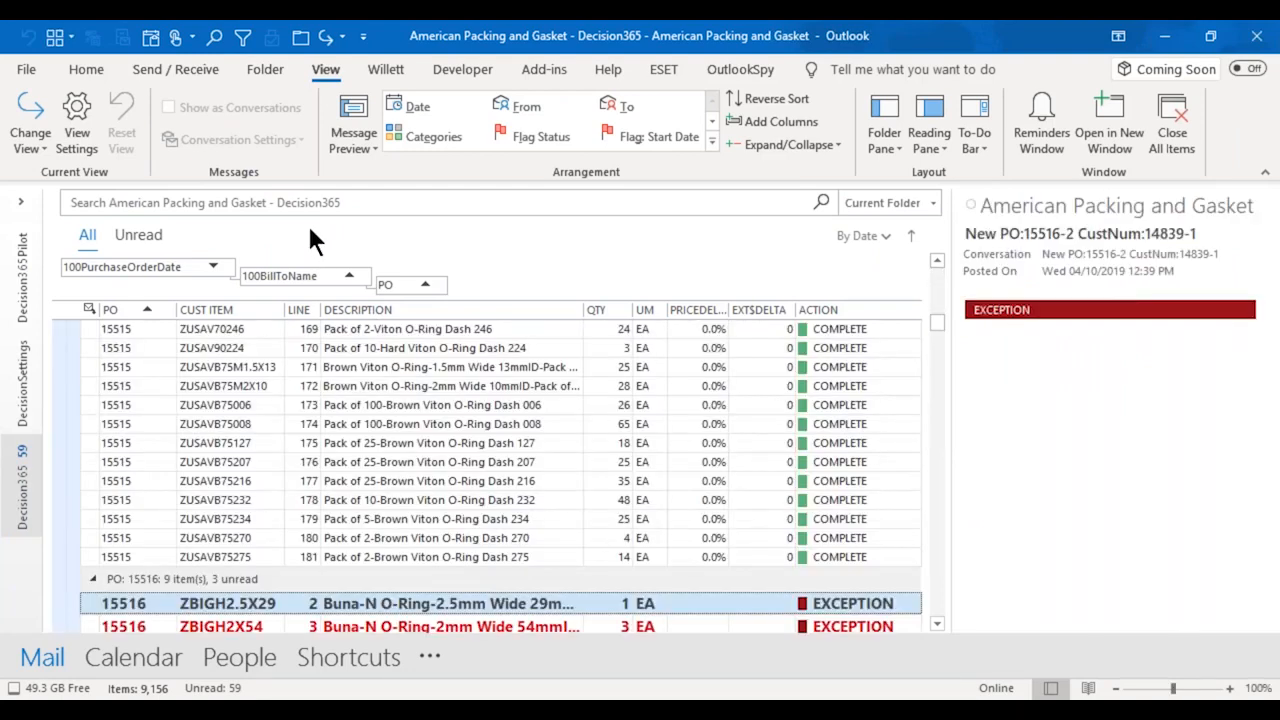
Search the folder for the purchase order number in the recent searches, check the first order line's details, and clear the search.
left_click(304, 205)
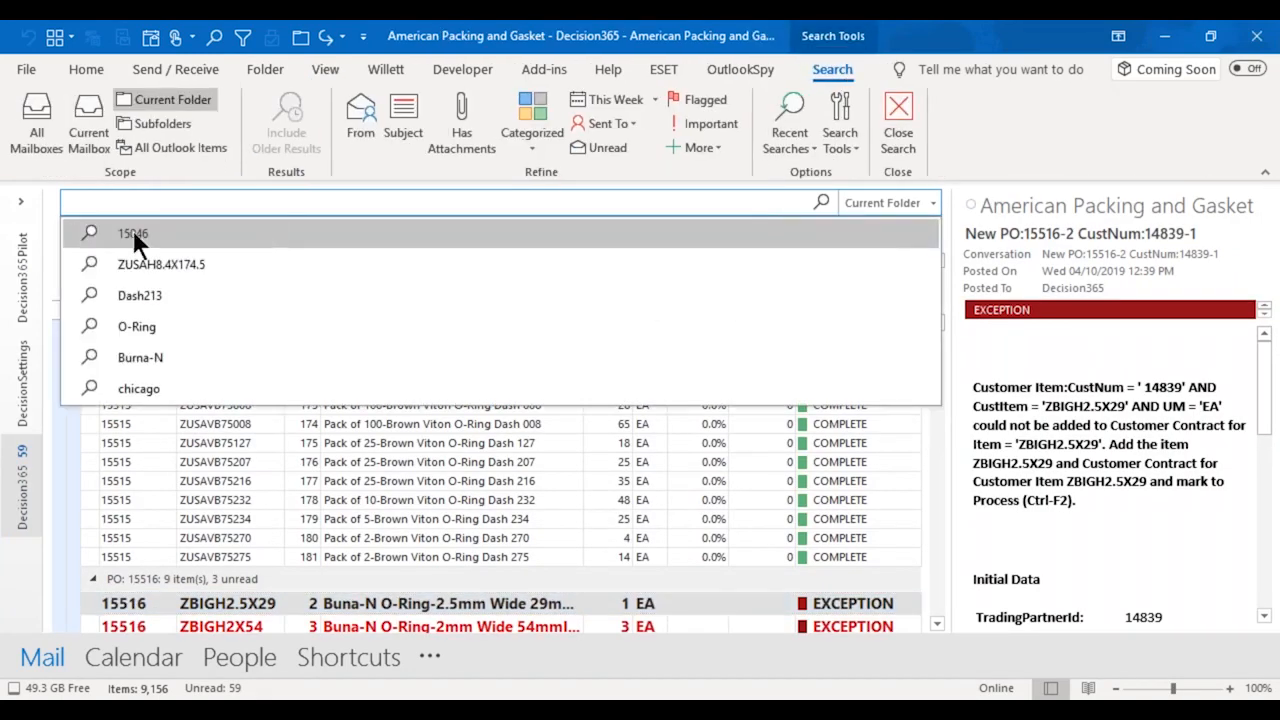
left_click(133, 233)
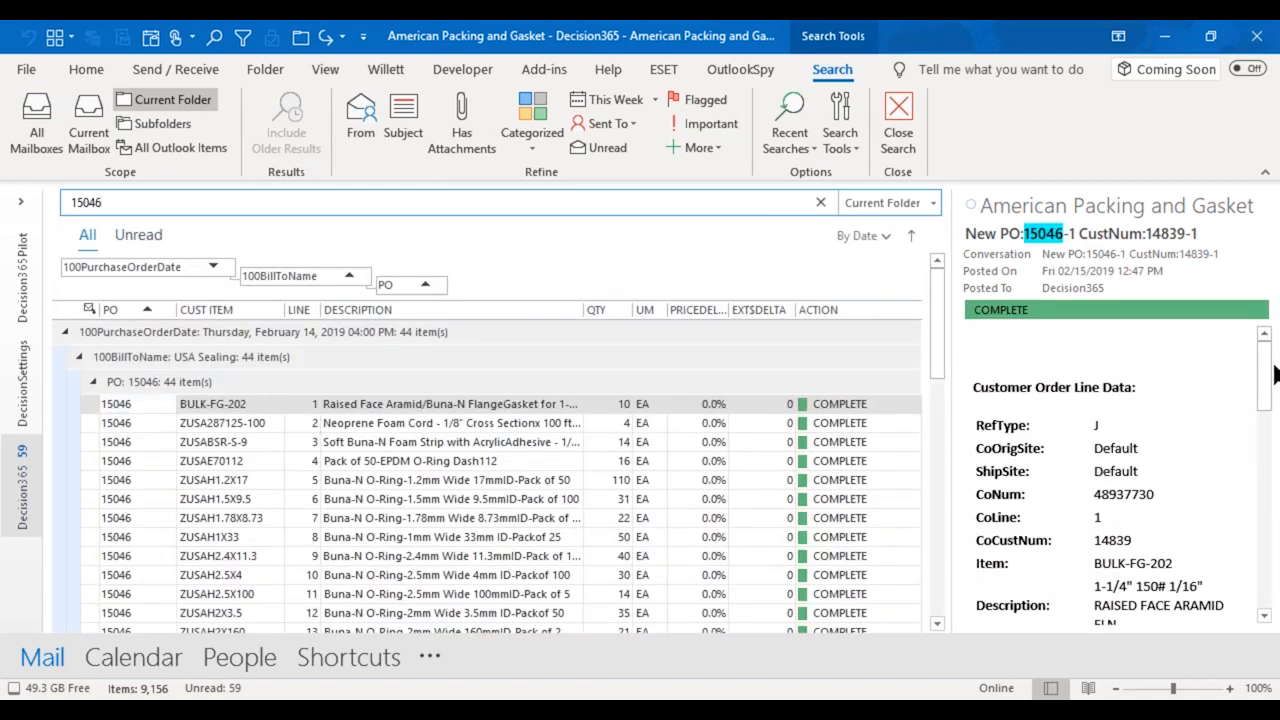
left_click_drag(1271, 370, 1267, 288)
left_click(822, 202)
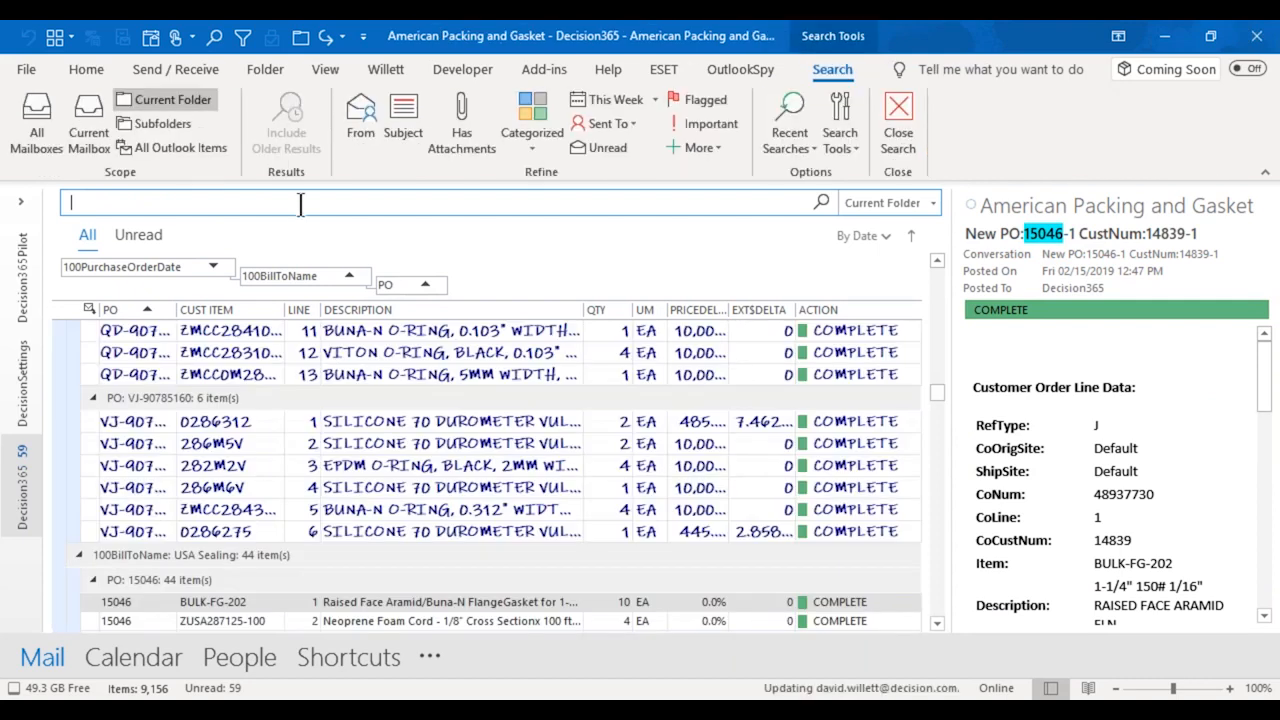
Search the folder for "chicago", examine the bill-to and ship-to data of the first order line, and clear the search.
type("ch")
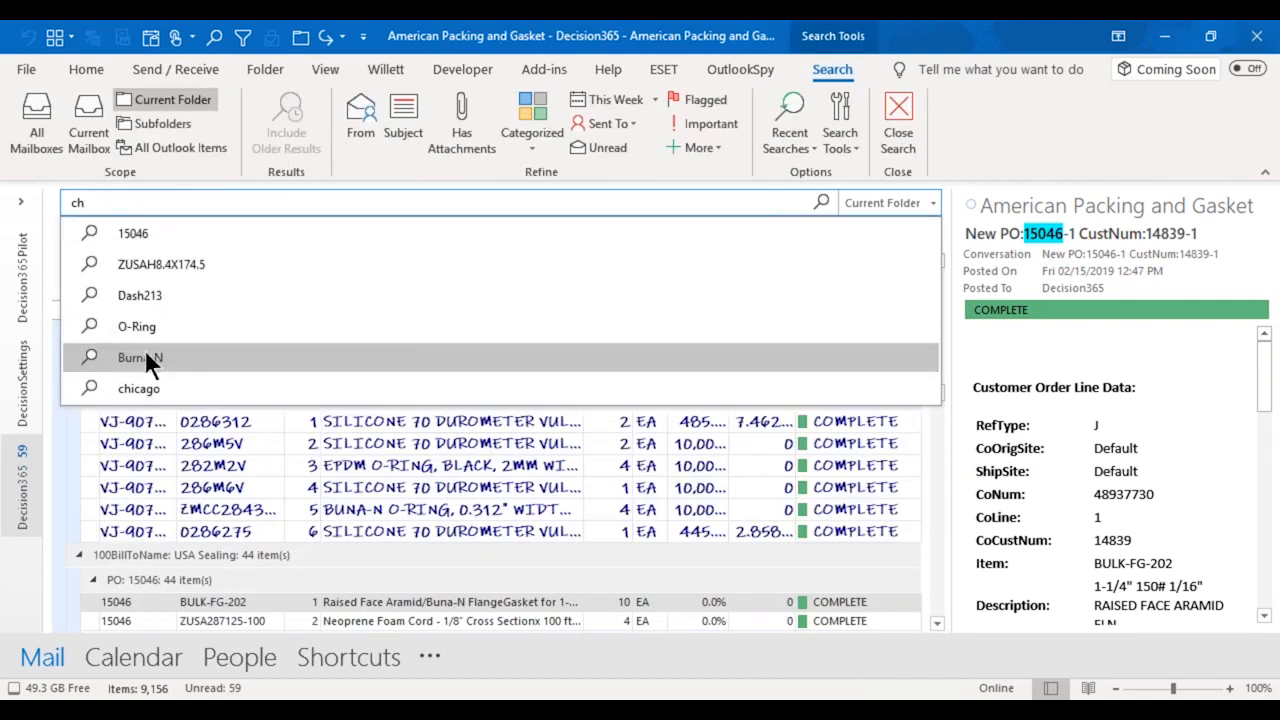
left_click(129, 389)
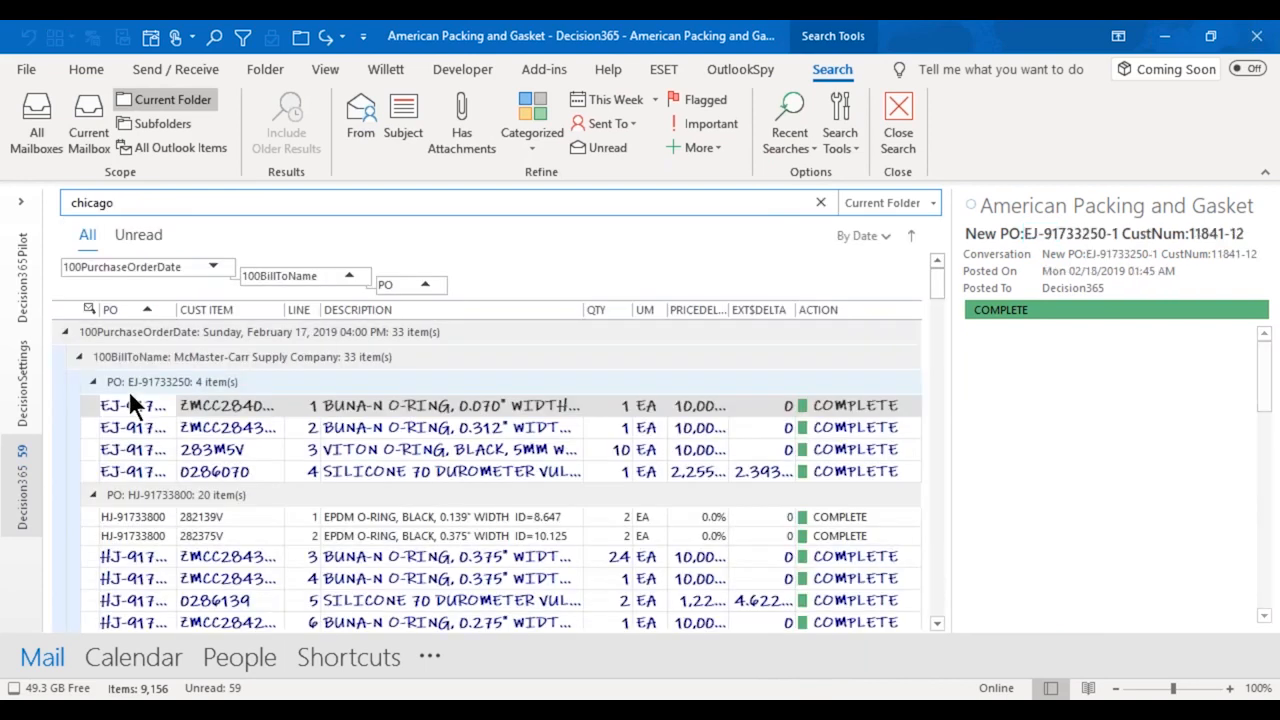
scroll(1275, 510, "down", 5)
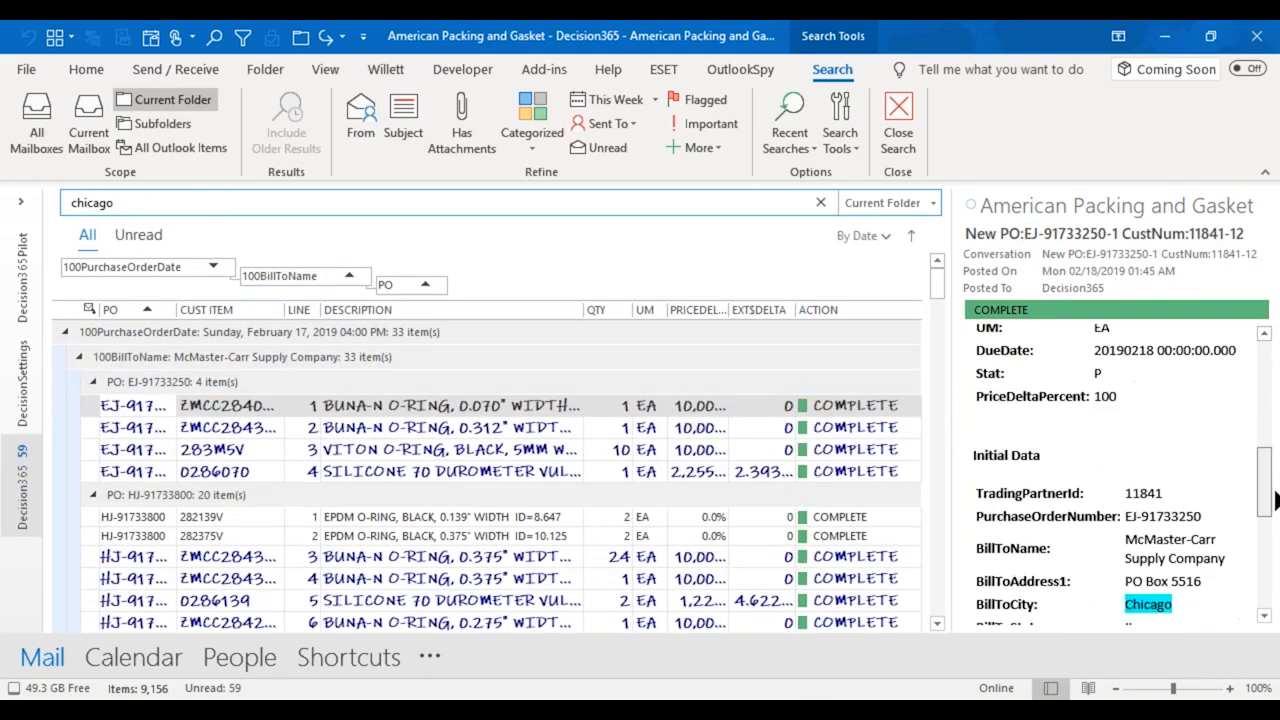
scroll(1275, 510, "down", 4)
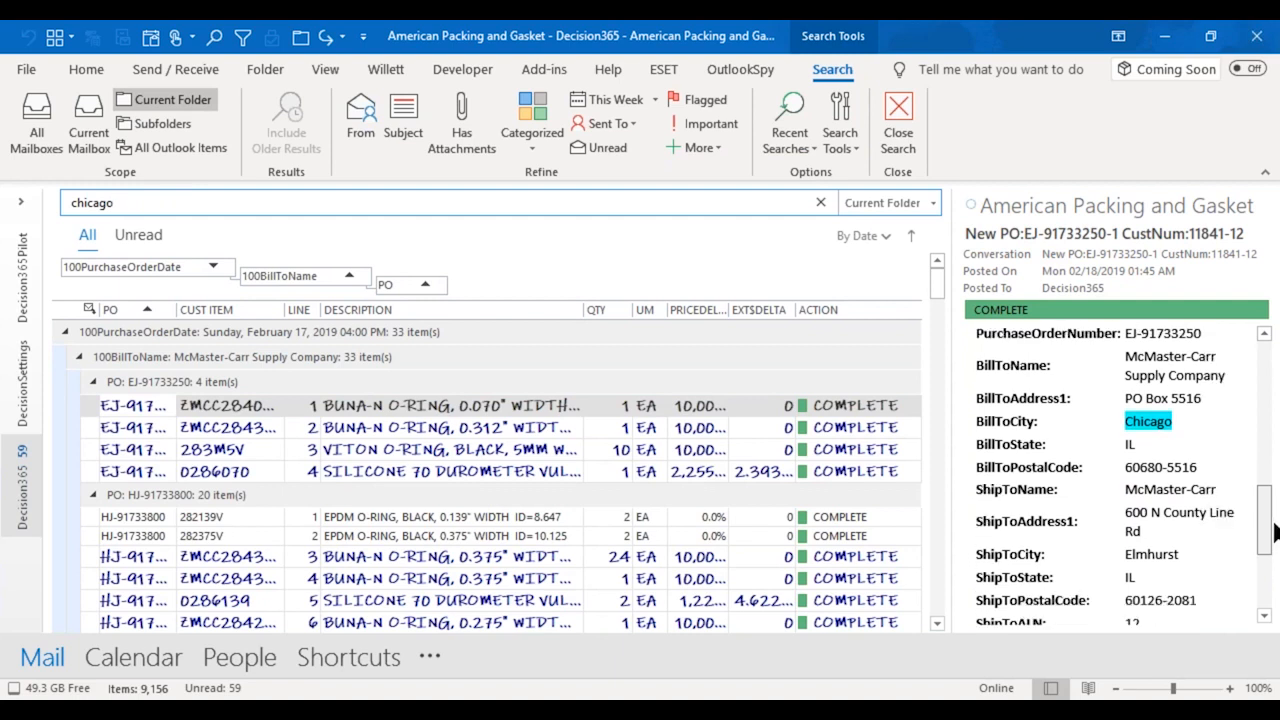
left_click_drag(1265, 530, 1250, 378)
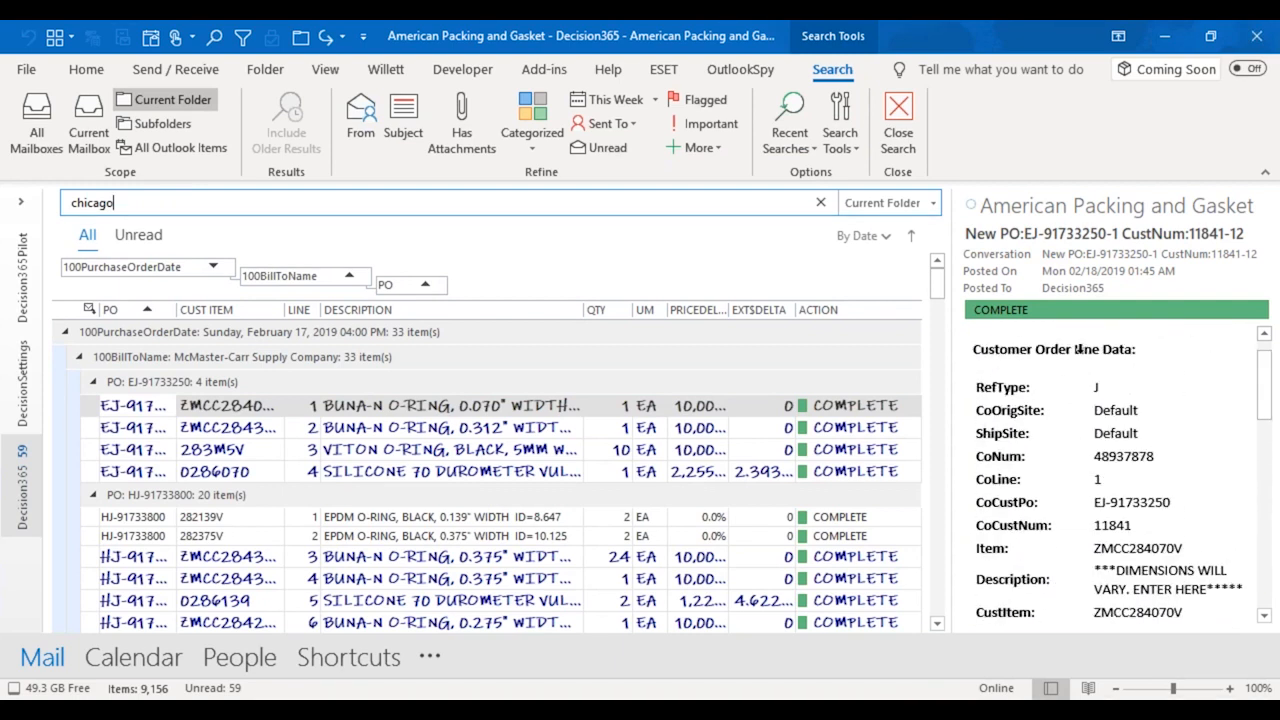
left_click(818, 200)
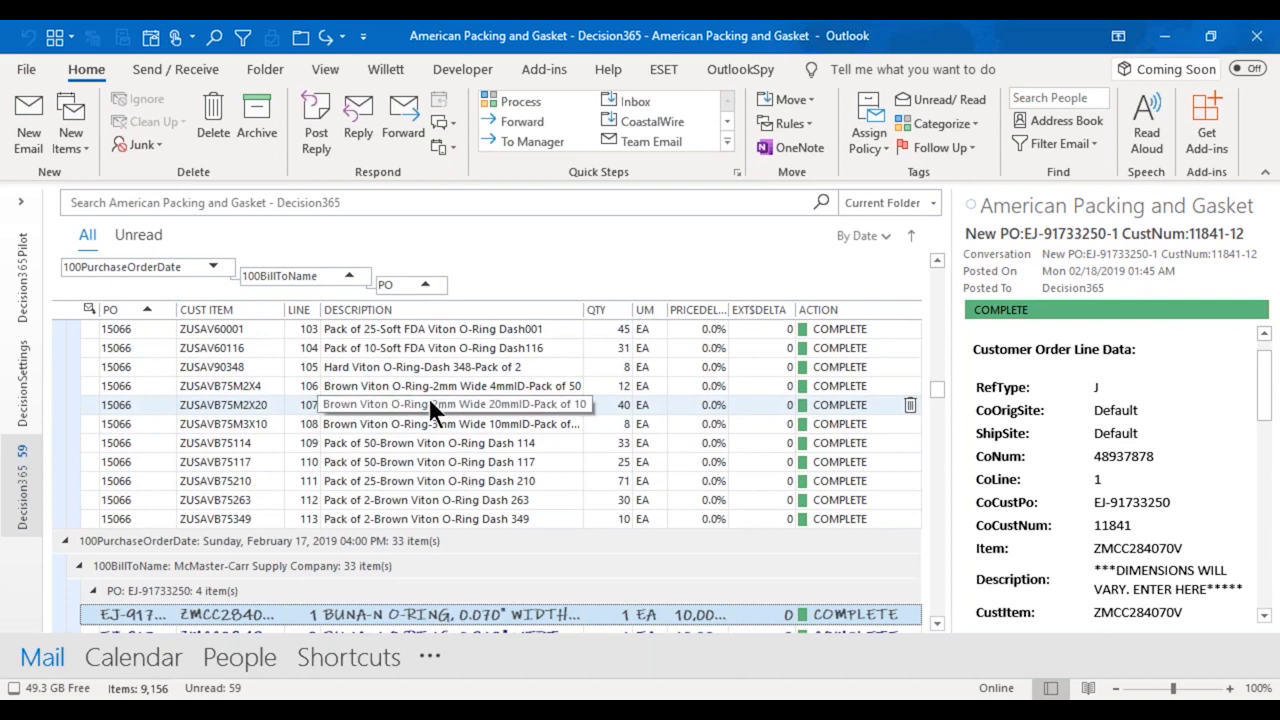
Open the DecisionSettings folder and enable the Transaction... option for trading partner code 077.
scroll(429, 398, "up", 20)
scroll(429, 398, "down", 15)
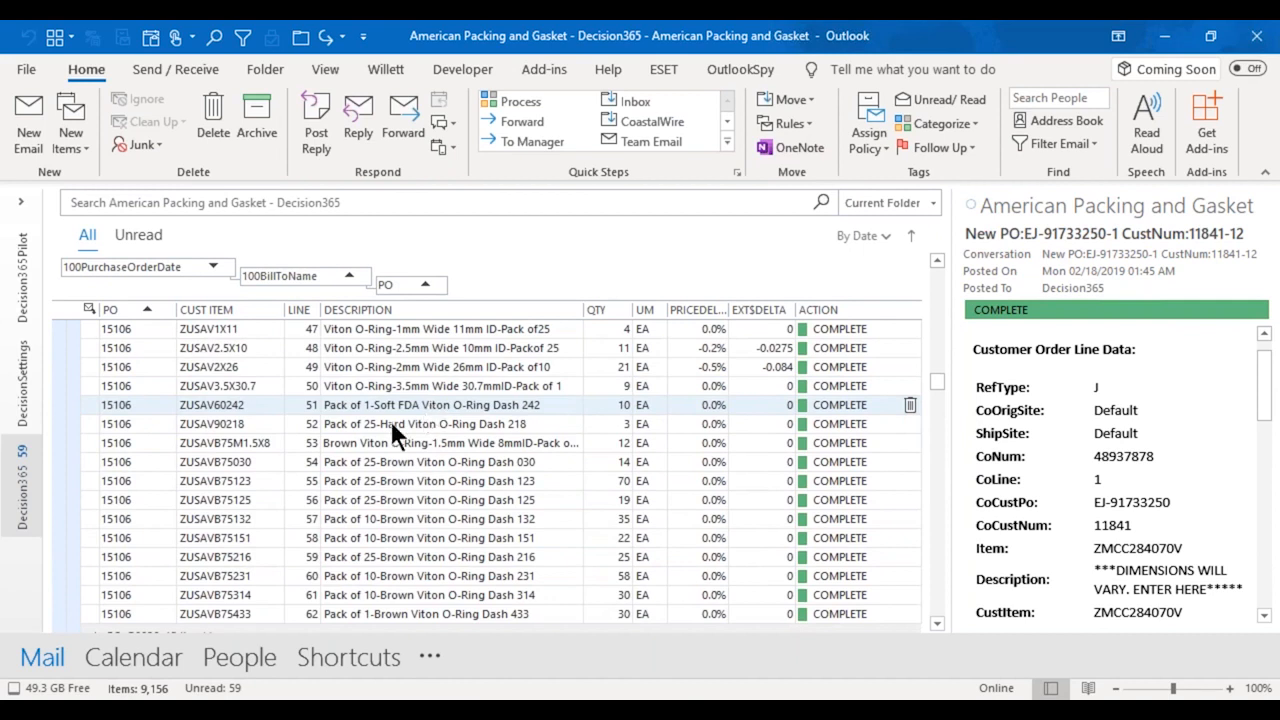
left_click(29, 398)
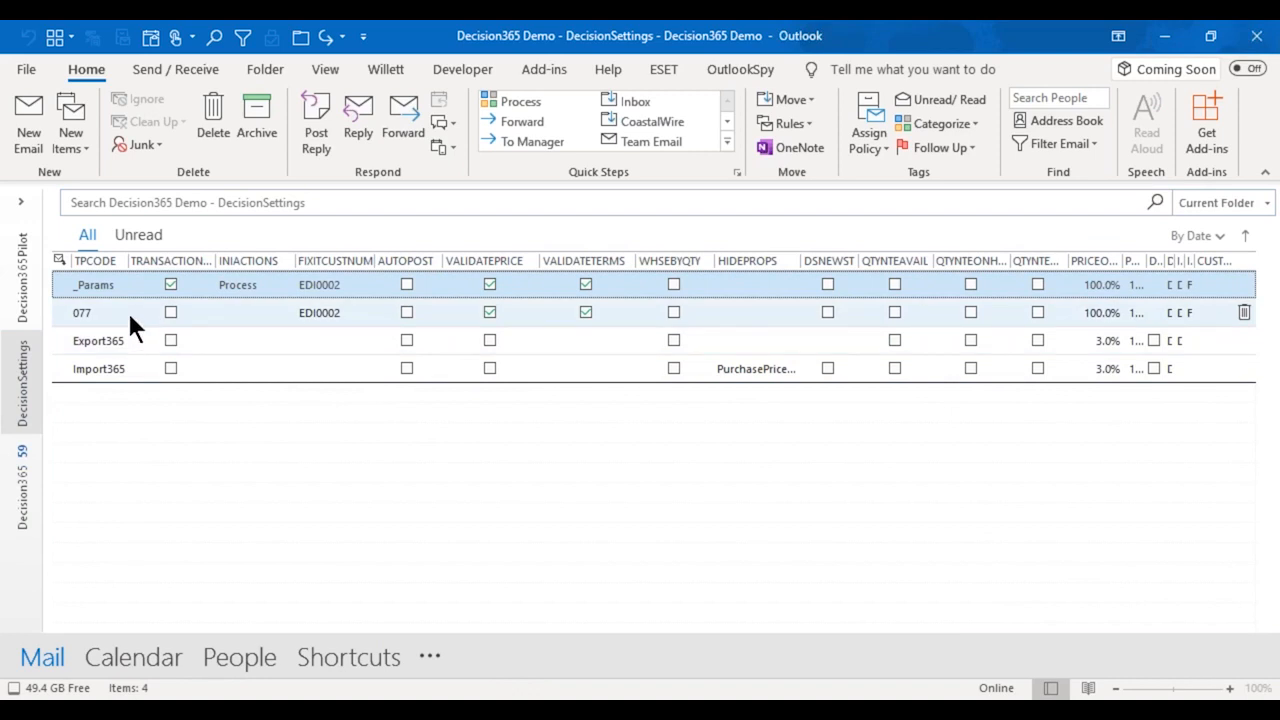
left_click(171, 312)
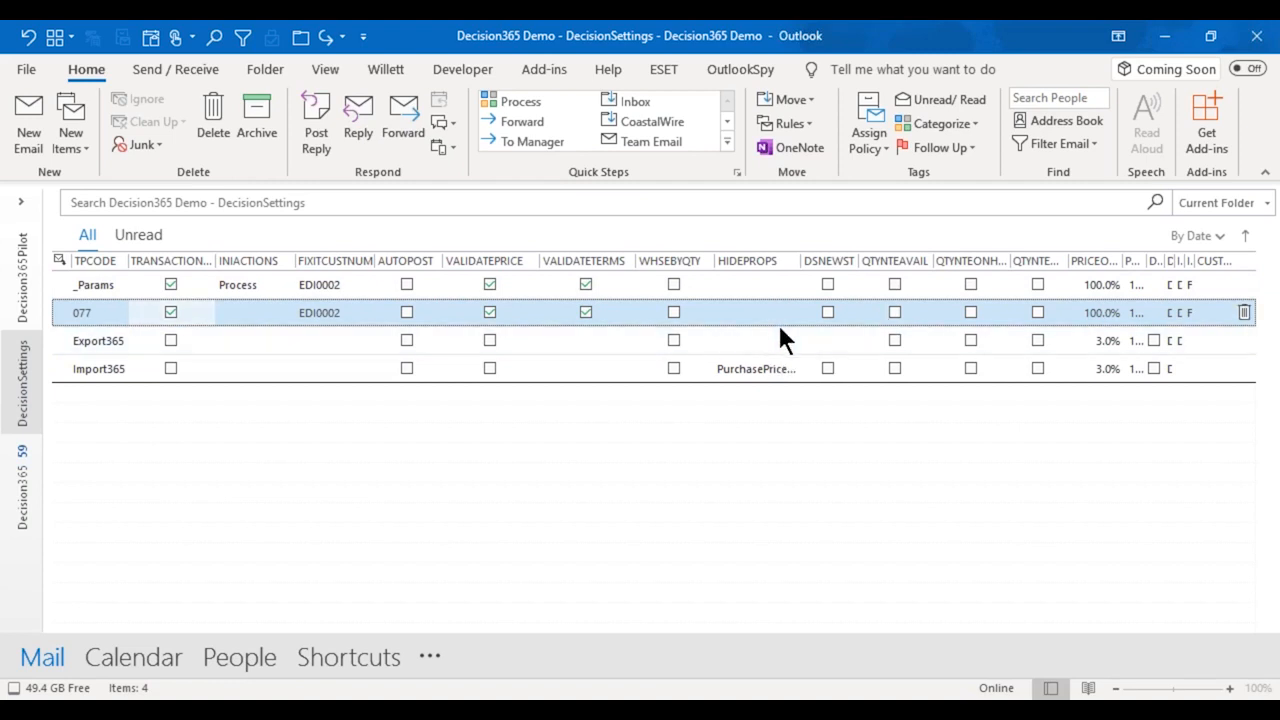
Open the Decision365Pilot folder, then switch to Infor CloudSuite in the browser and requery Walmart's customer contracts.
left_click(30, 307)
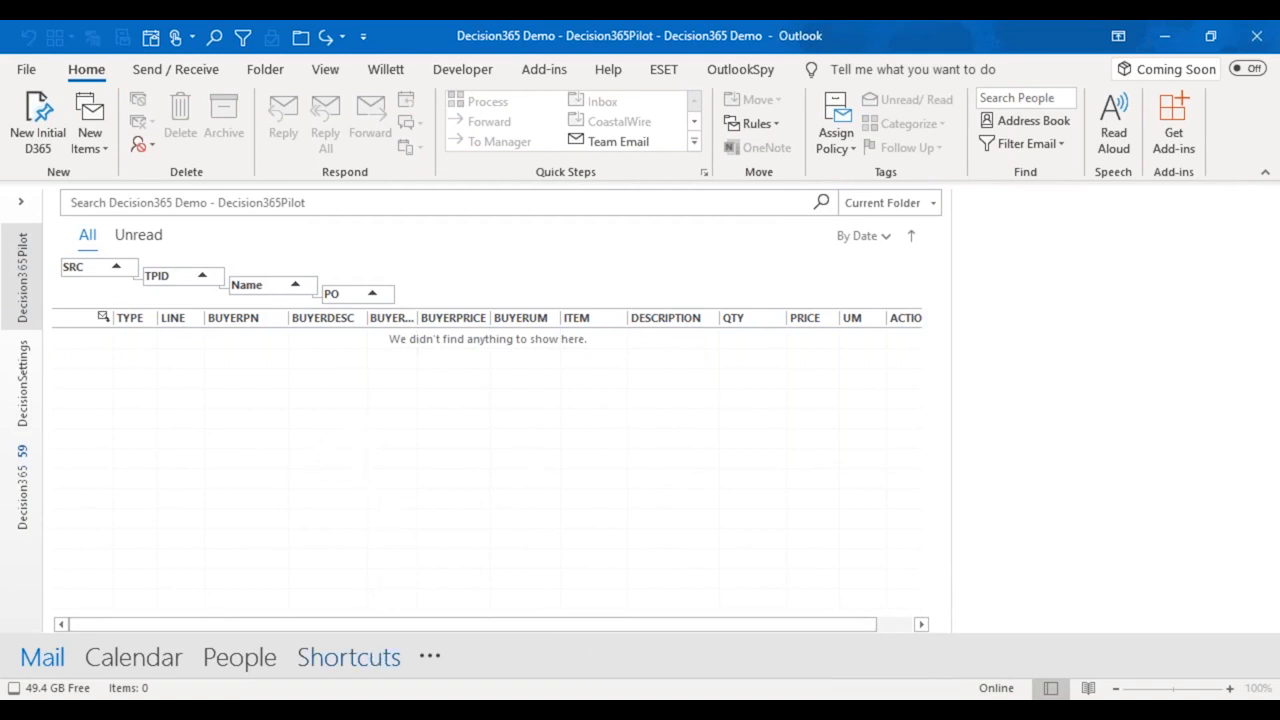
left_click(348, 709)
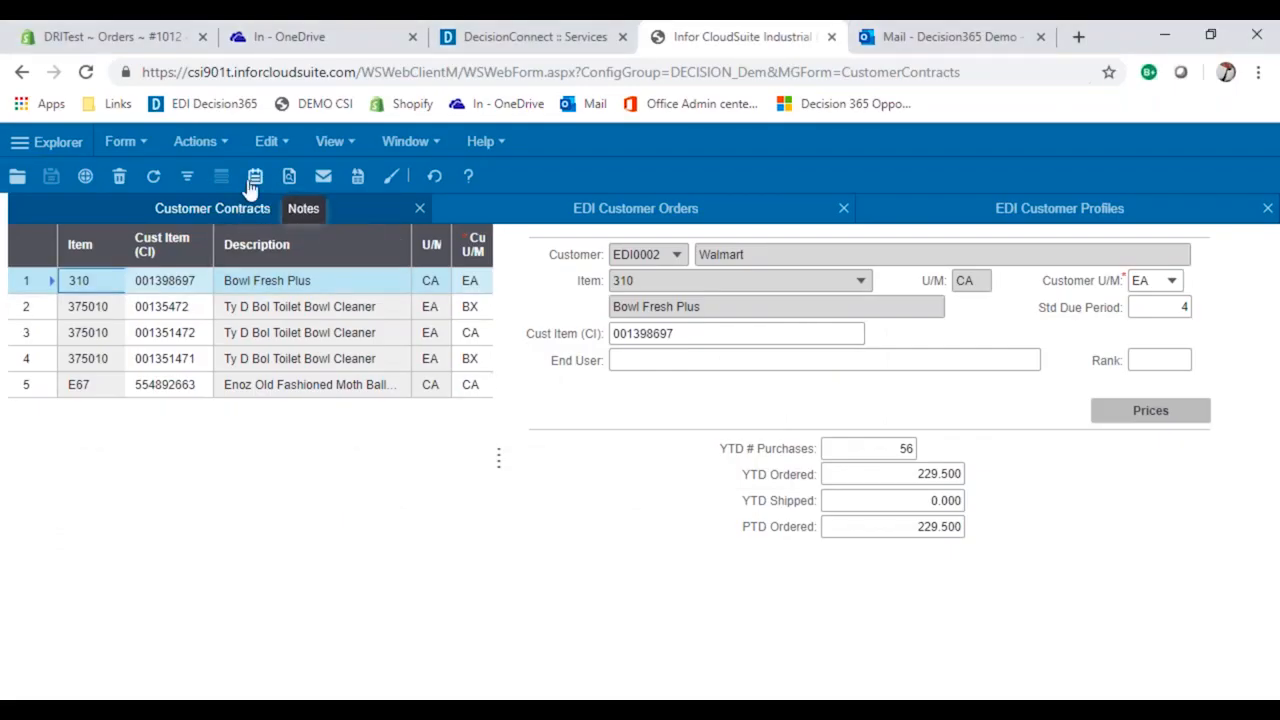
left_click(187, 178)
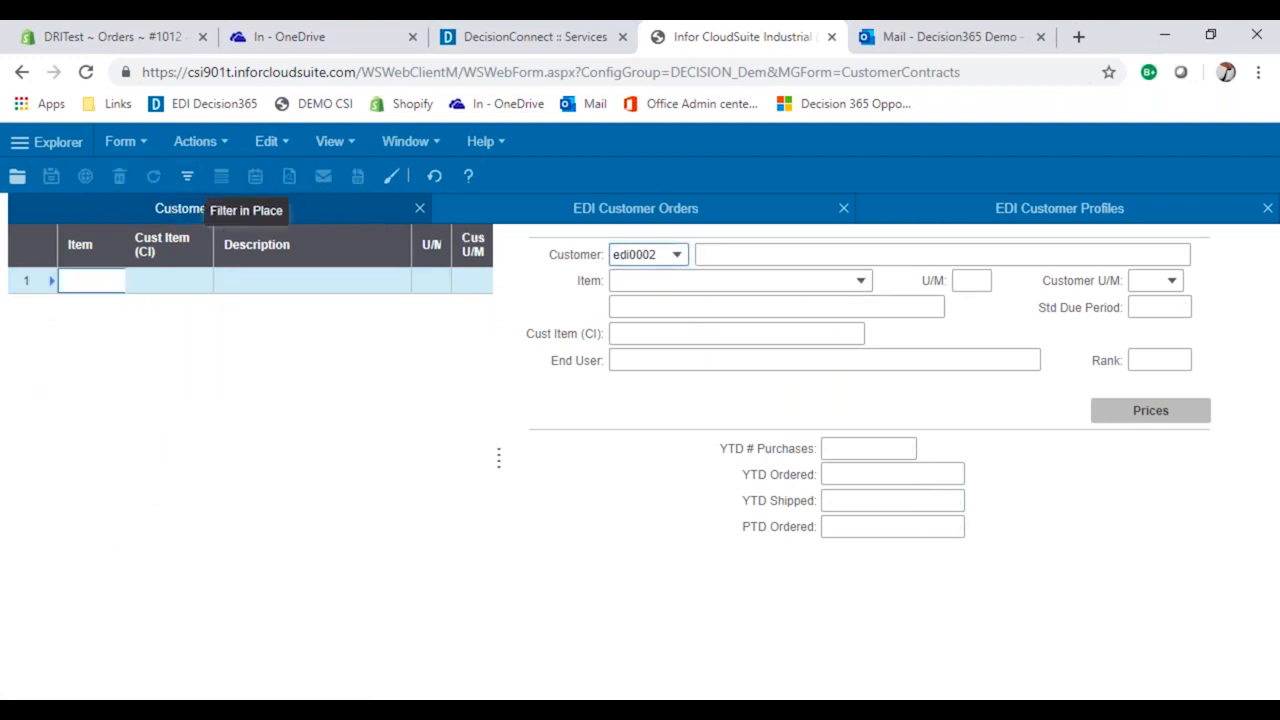
left_click(187, 176)
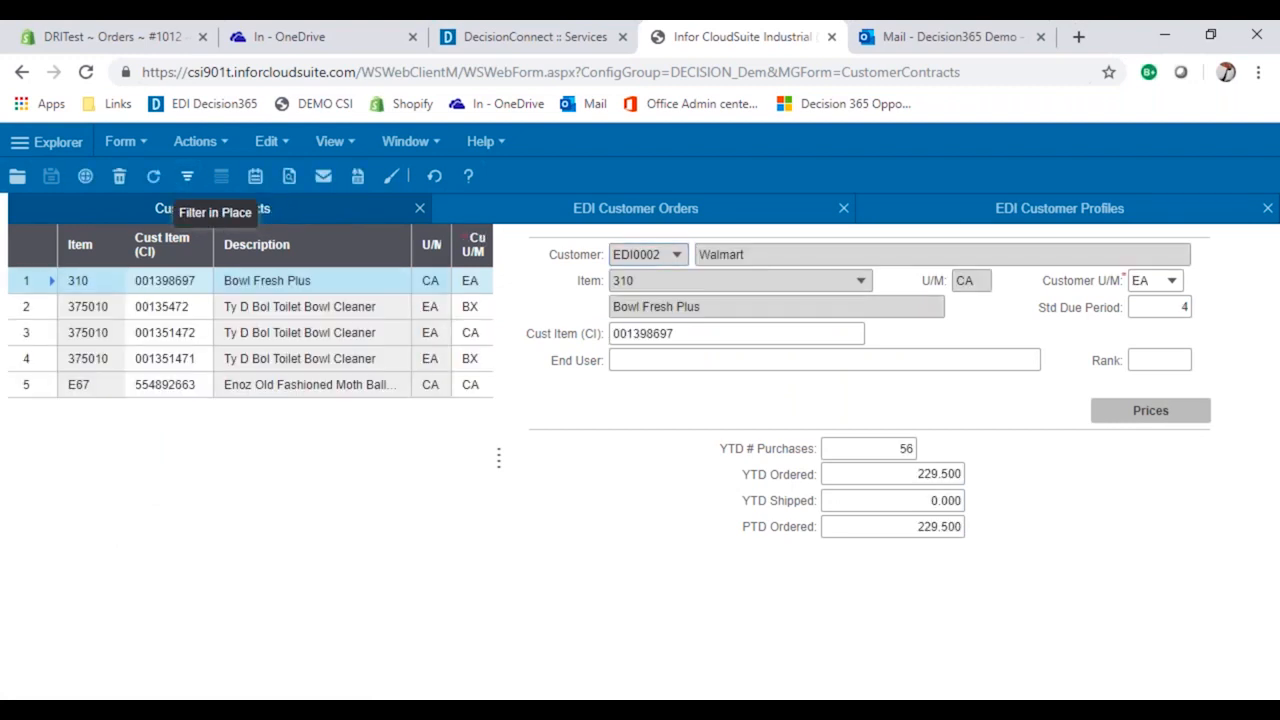
left_click(309, 277)
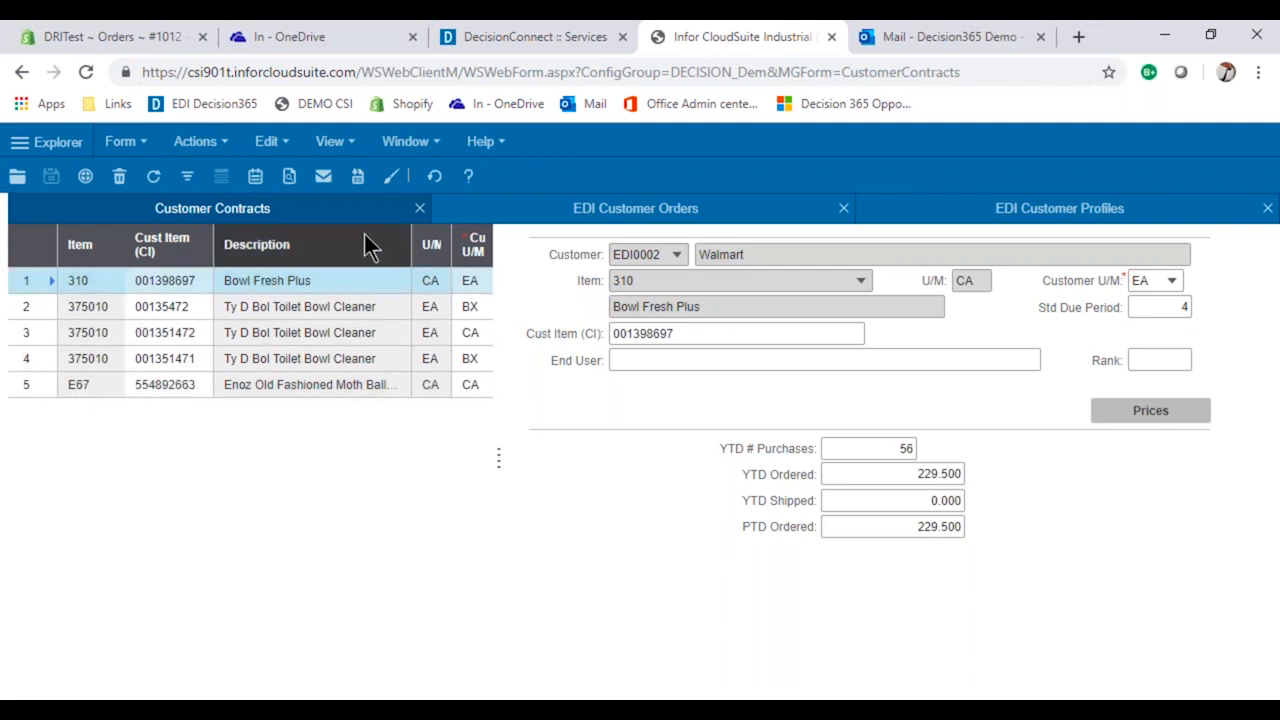
Query the EDI customer orders for a received date later than 5/7/2019 12:00:00 AM.
left_click(644, 200)
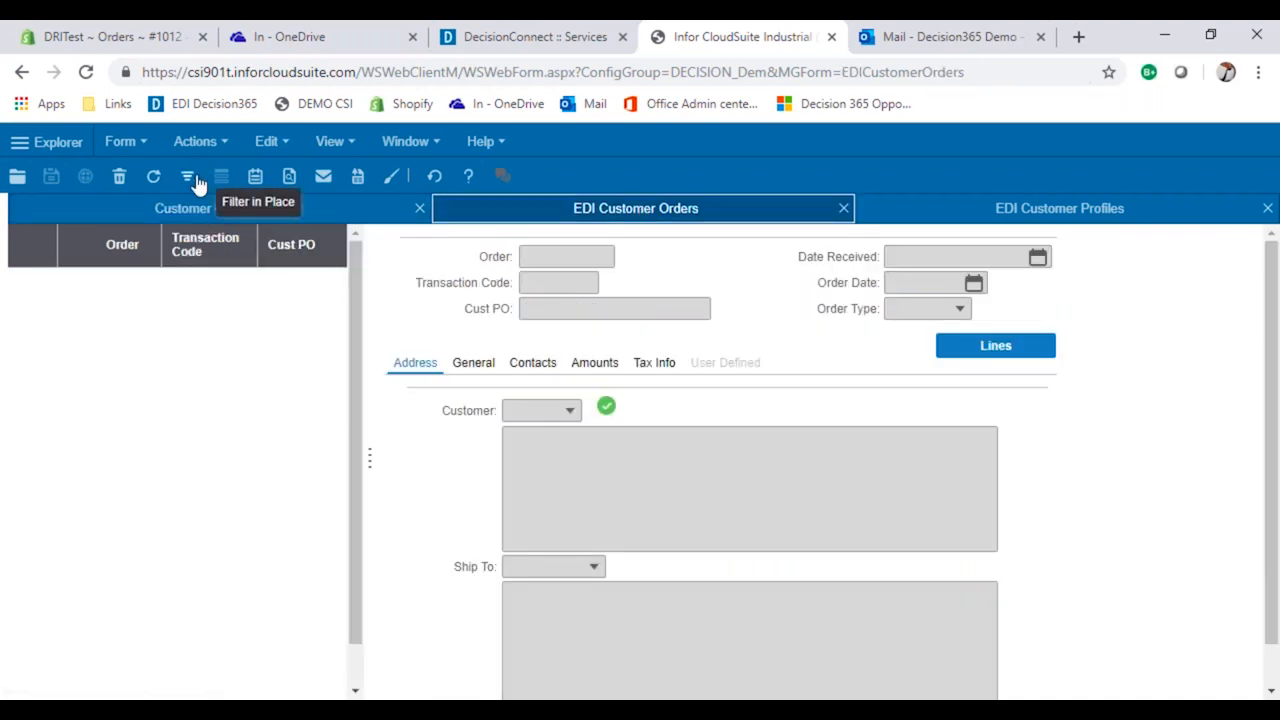
left_click(187, 176)
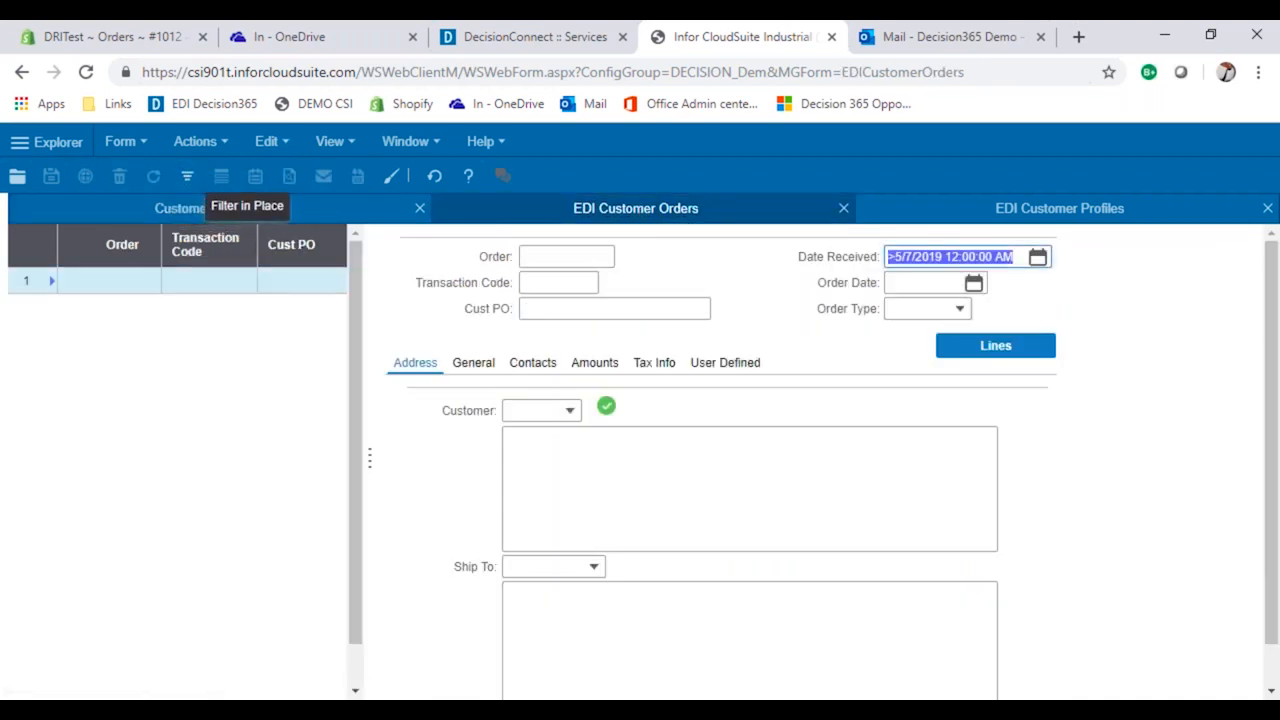
left_click(187, 176)
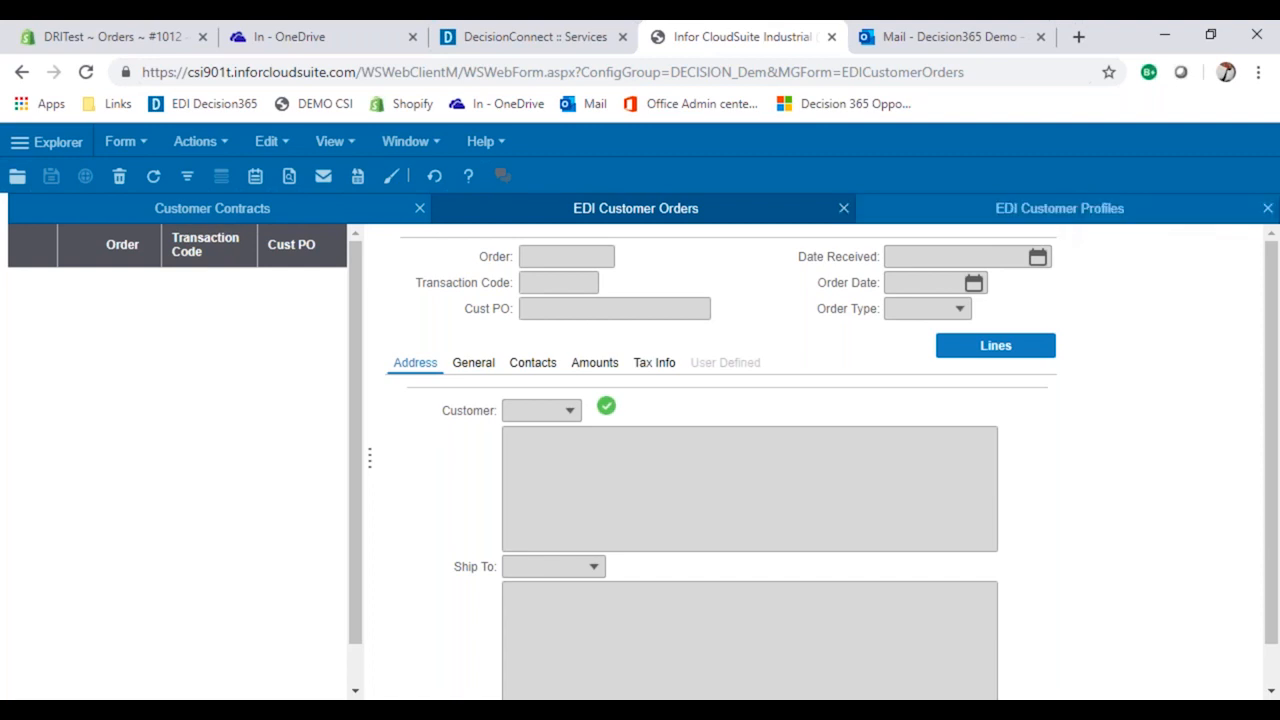
Switch to the open Shopify order and review its unfulfilled line items.
left_click(124, 36)
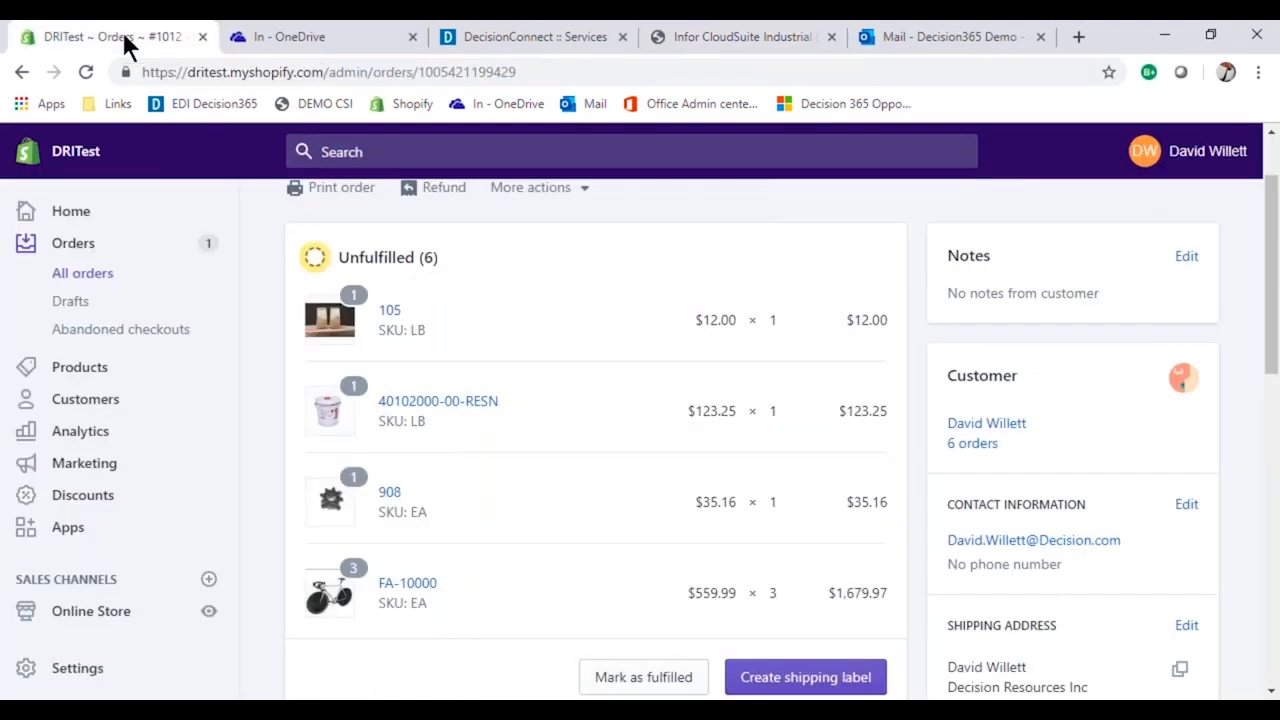
scroll(524, 418, "up", 1)
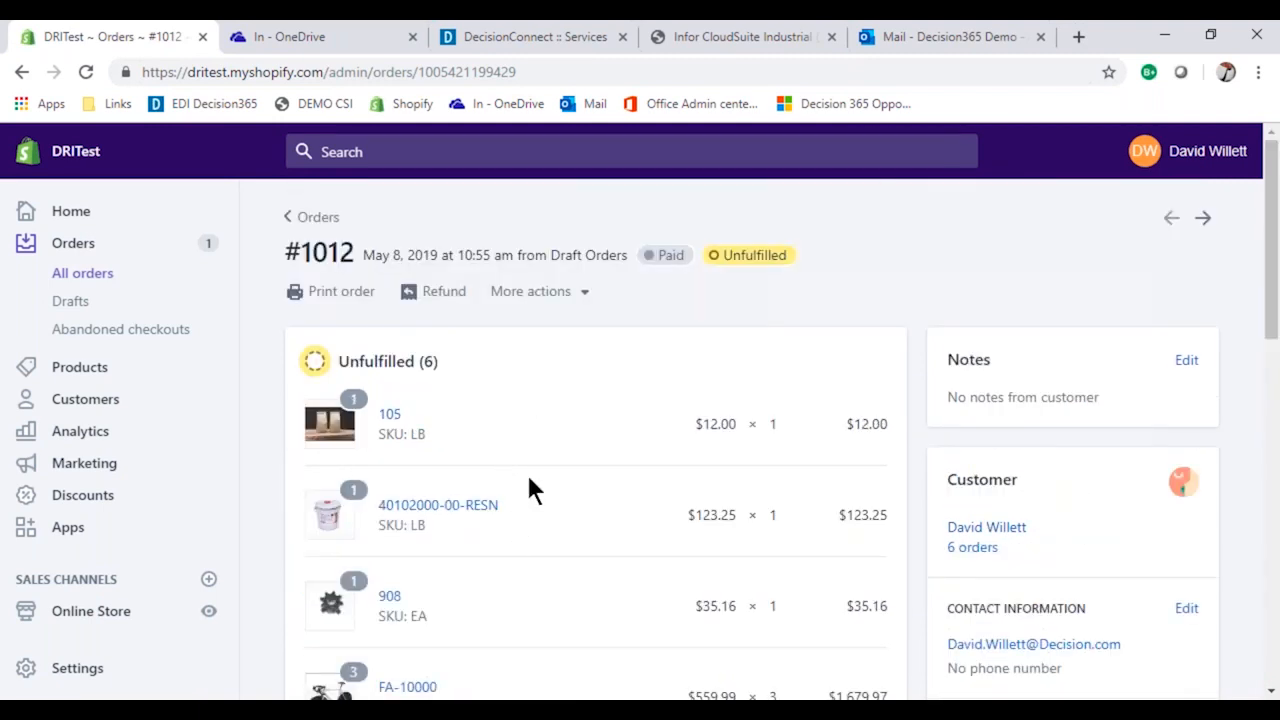
scroll(497, 397, "down", 5)
scroll(497, 397, "up", 5)
Switch to the OneDrive In folder and open the file 850_529_05093006U.xml.
left_click(344, 39)
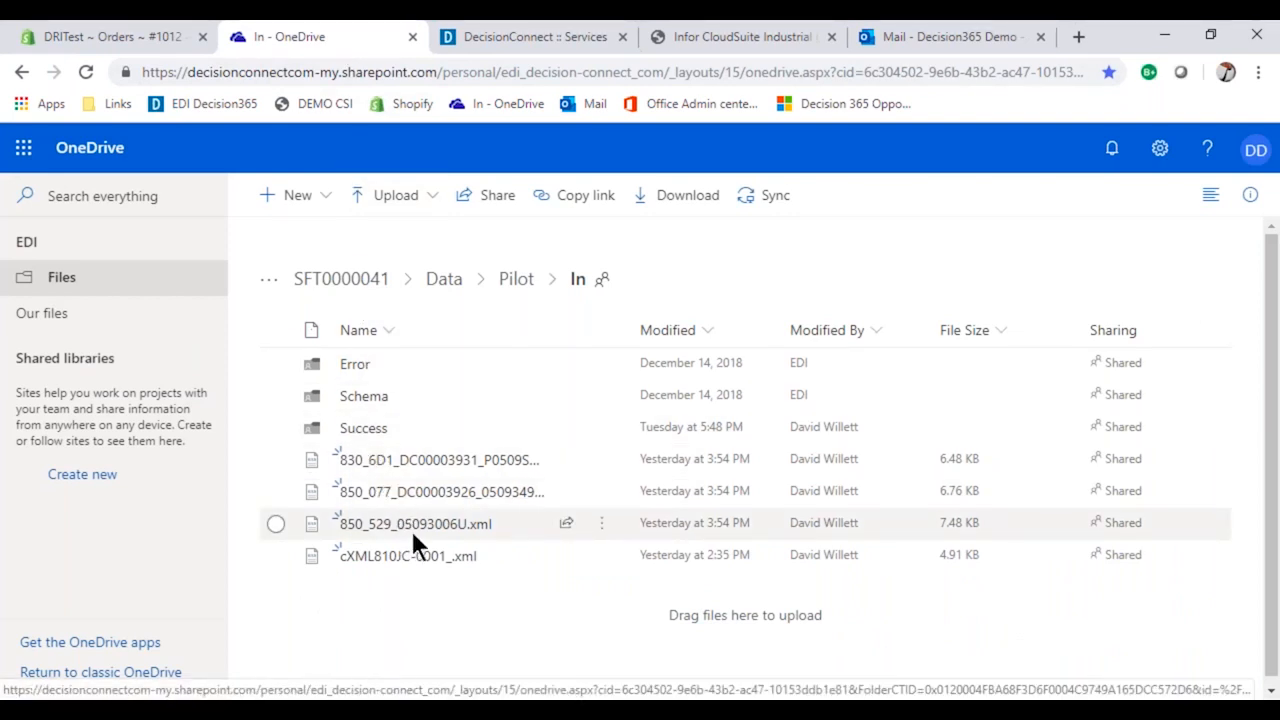
mouse_move(421, 537)
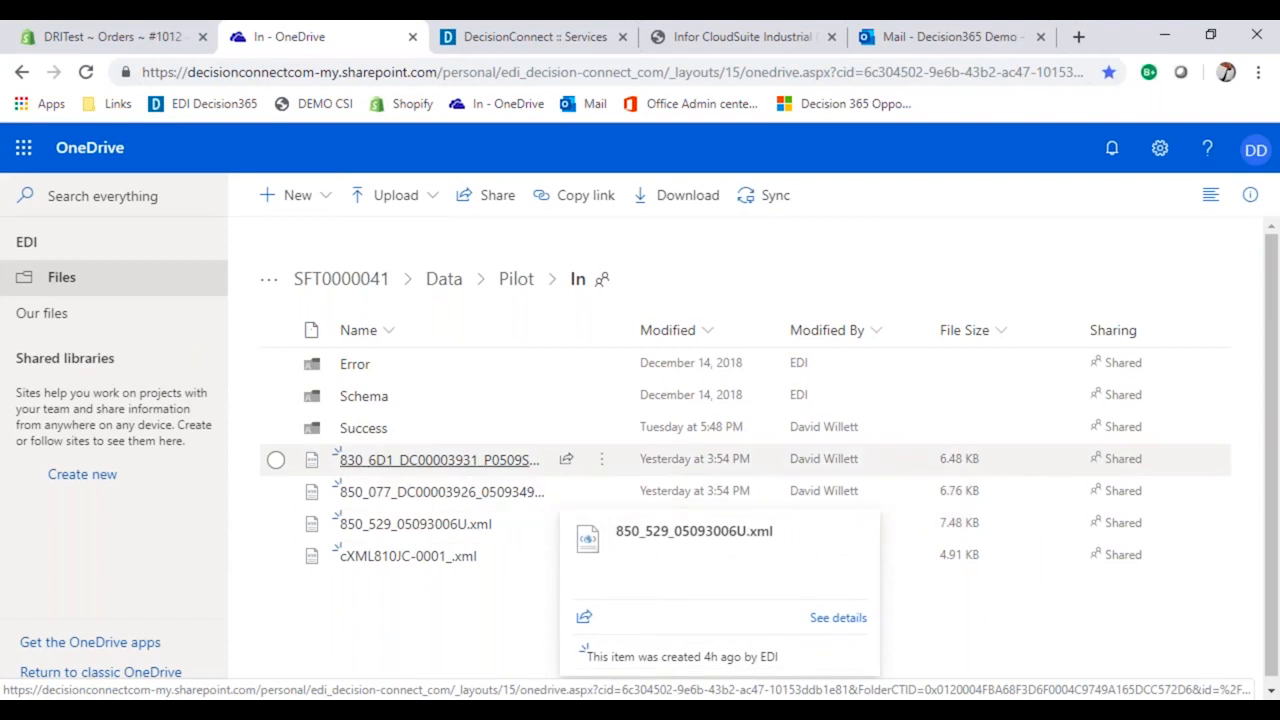
mouse_move(428, 462)
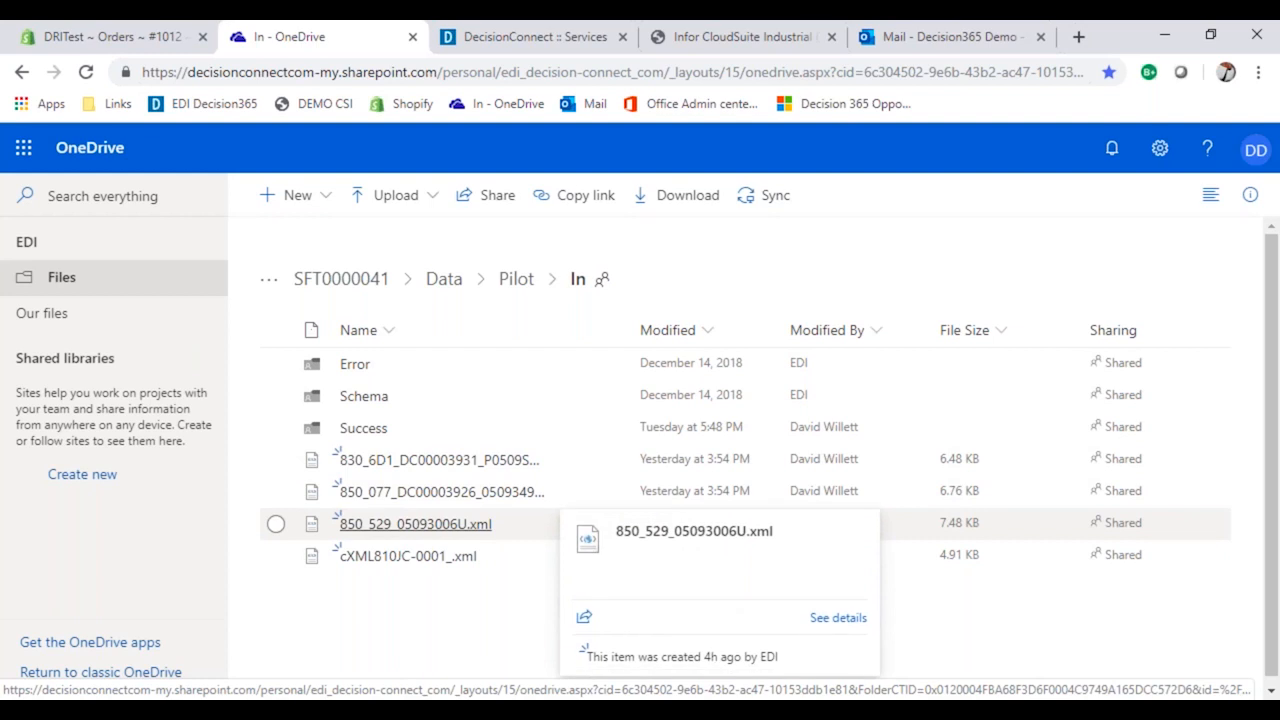
left_click(415, 524)
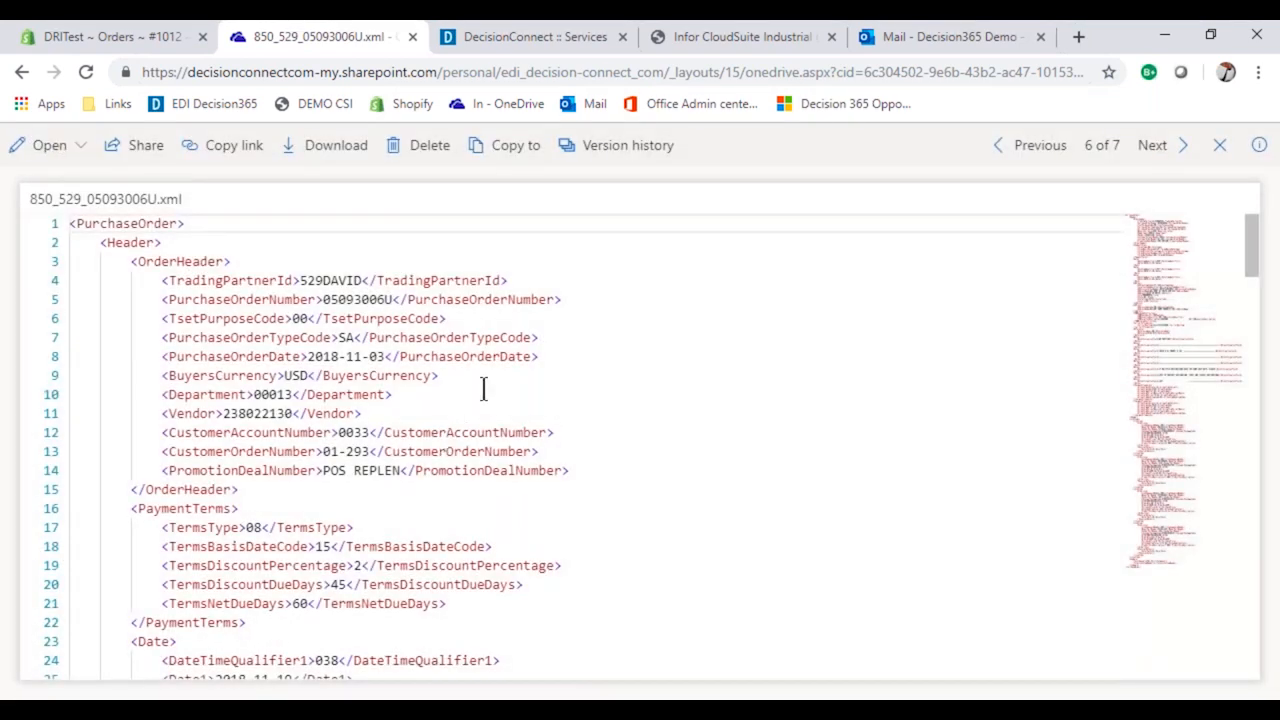
Examine the purchase order XML's header and payment terms, and highlight the three date blocks with qualifiers 038, 037 and 063.
scroll(484, 386, "down", 1)
scroll(484, 383, "down", 1)
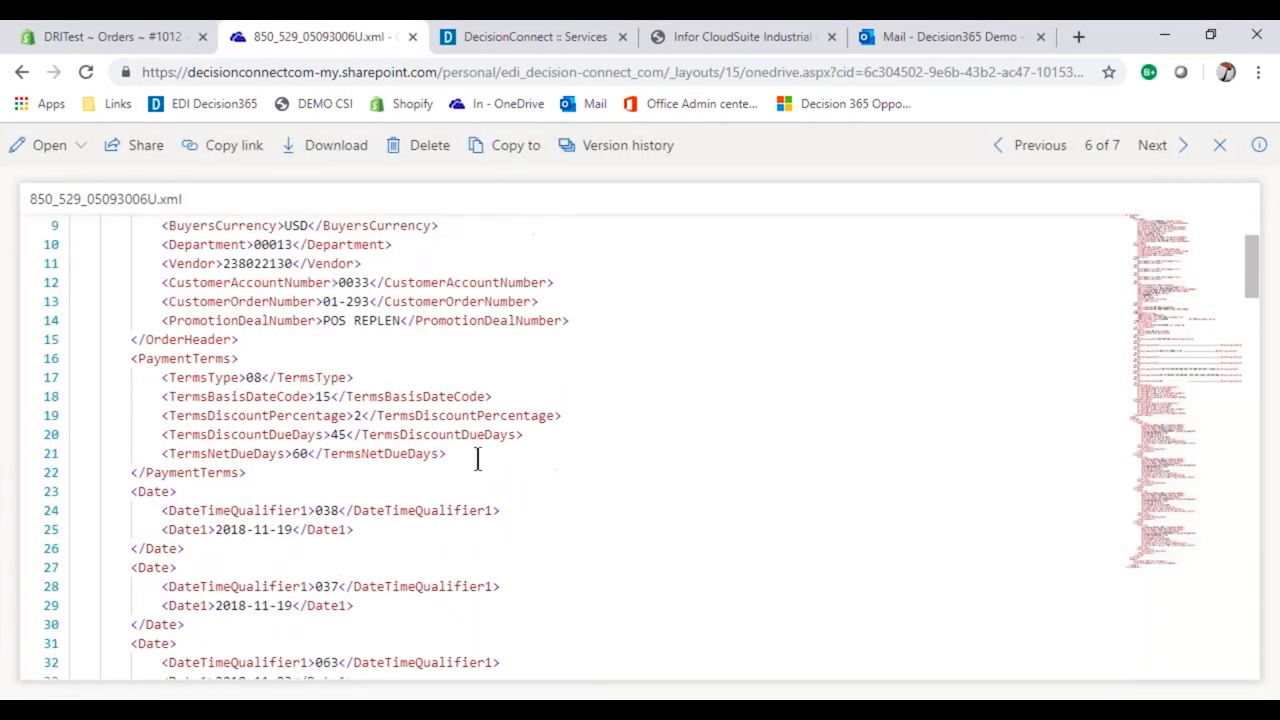
left_click(390, 623)
left_click_drag(390, 623, 70, 491)
scroll(551, 543, "down", 1)
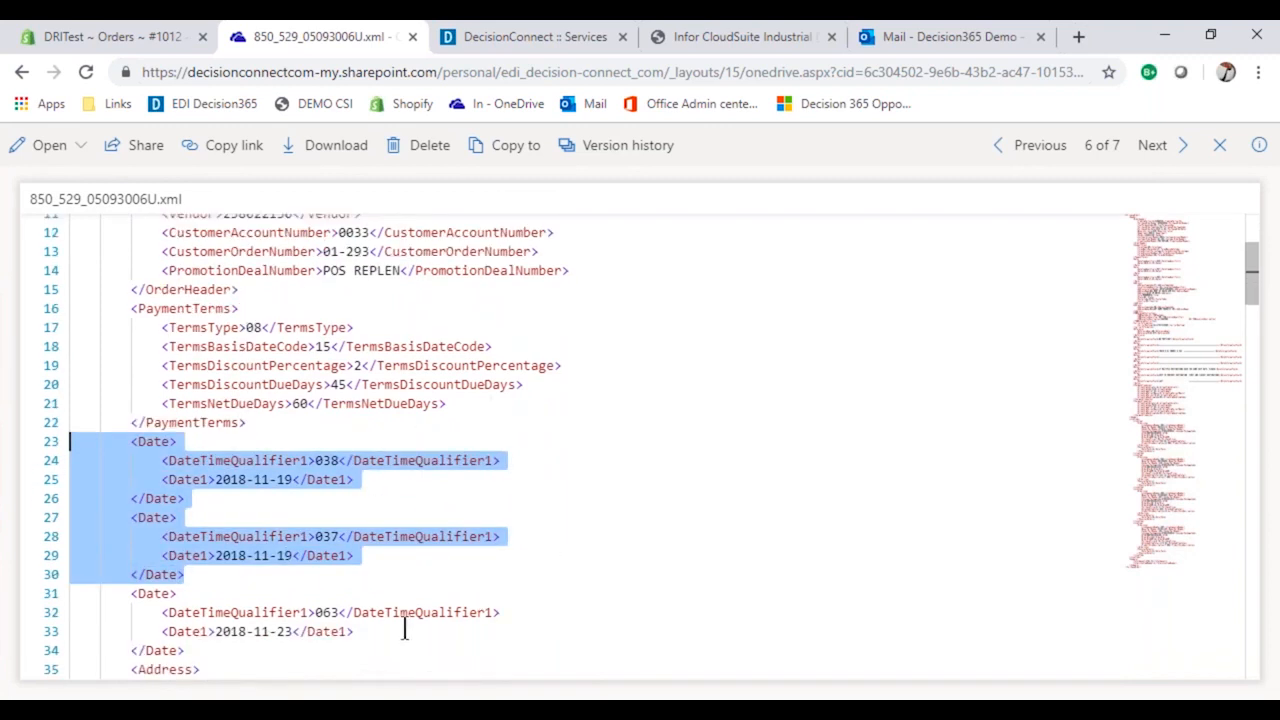
left_click_drag(356, 631, 0, 452)
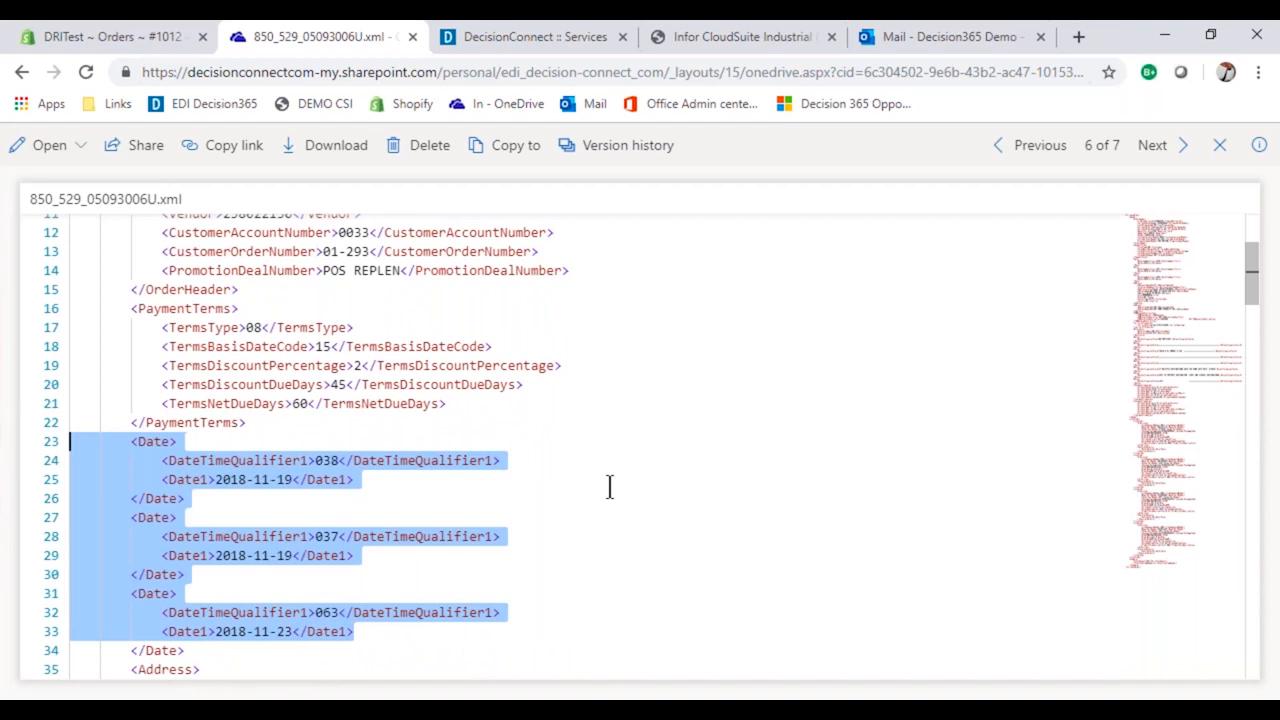
Examine the XML's address, notes and allowances, and highlight the buyer part number, vendor part number and GTIN of the first line item.
scroll(609, 487, "down", 1)
scroll(609, 487, "down", 10)
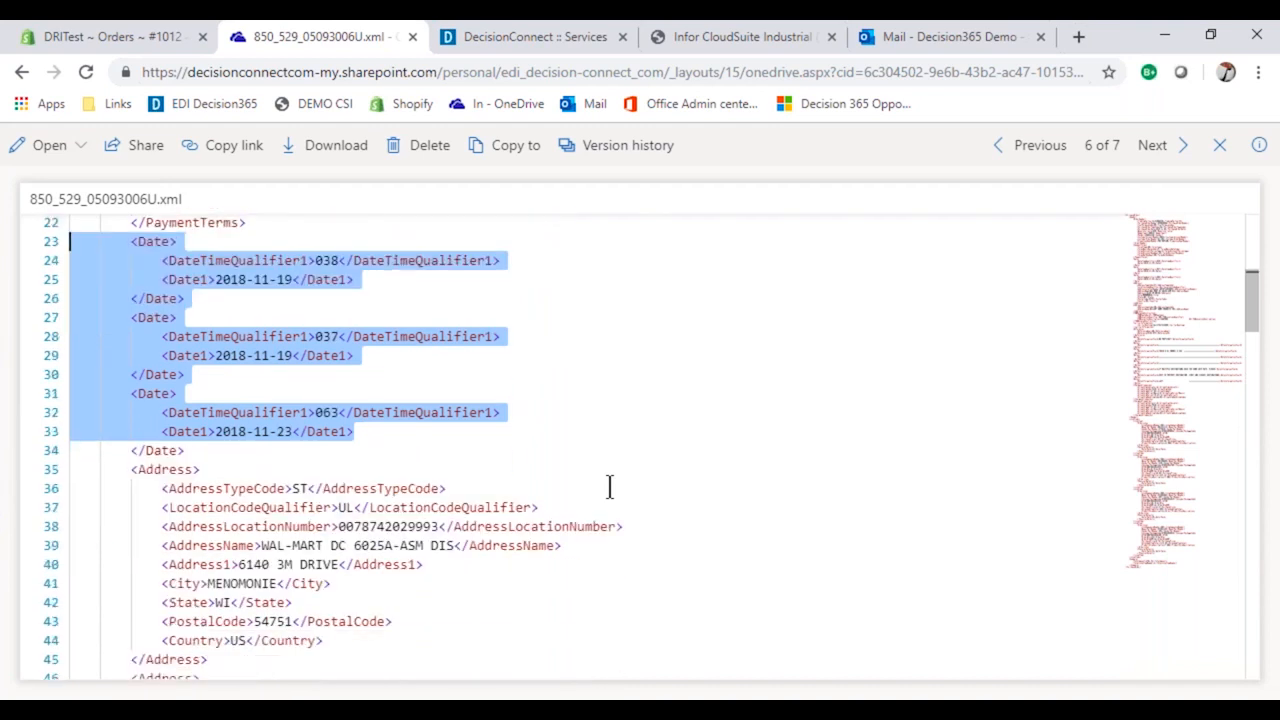
scroll(609, 487, "down", 13)
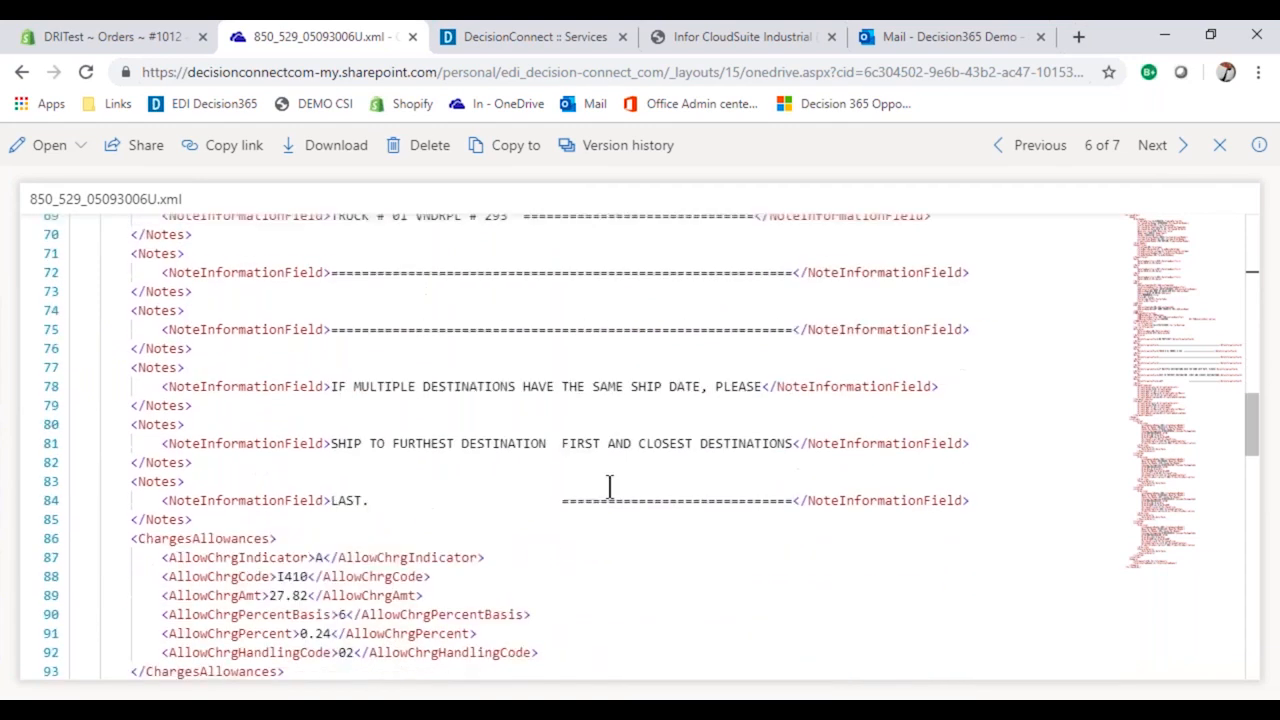
scroll(609, 487, "down", 4)
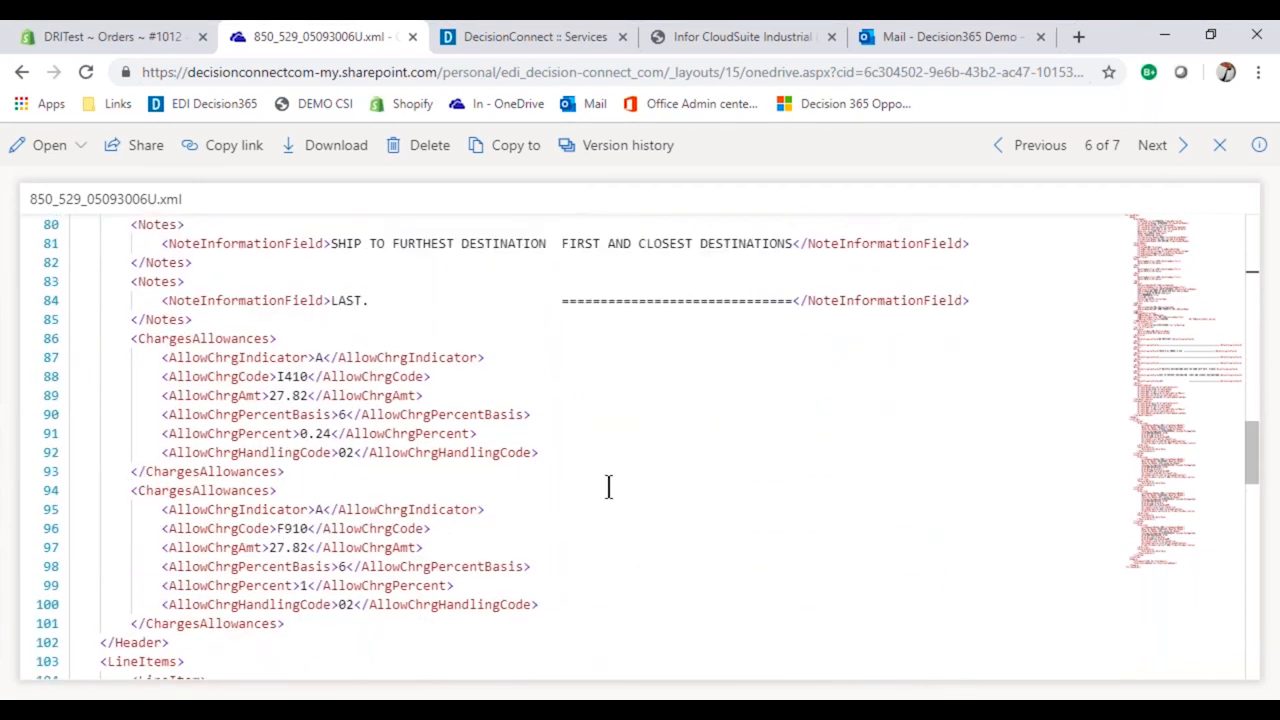
scroll(609, 487, "down", 3)
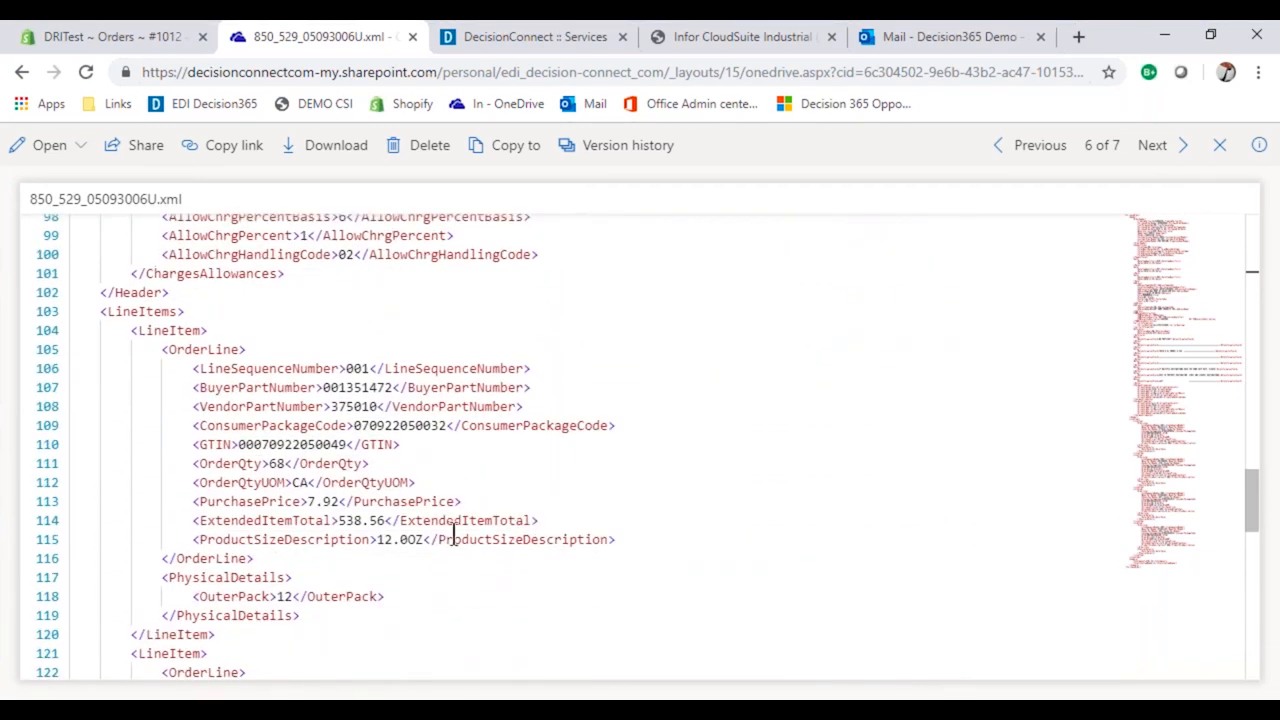
left_click(430, 539)
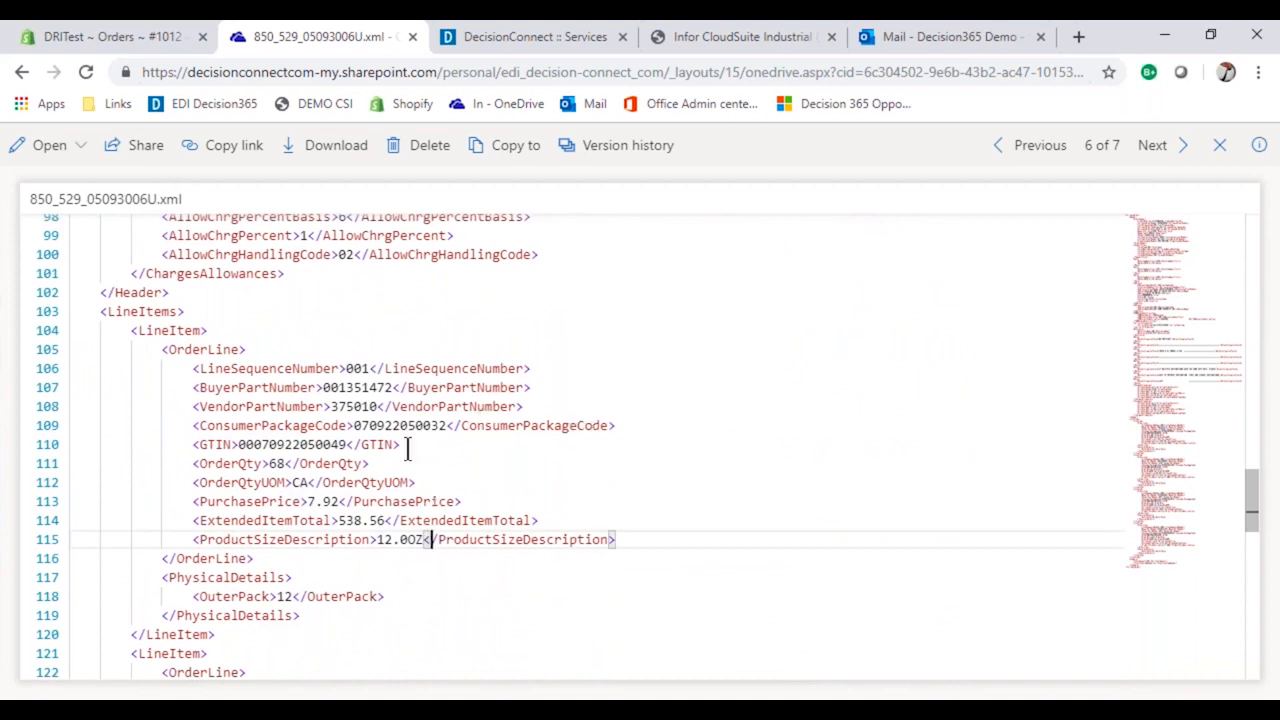
left_click_drag(530, 387, 215, 387)
left_click_drag(468, 406, 290, 408)
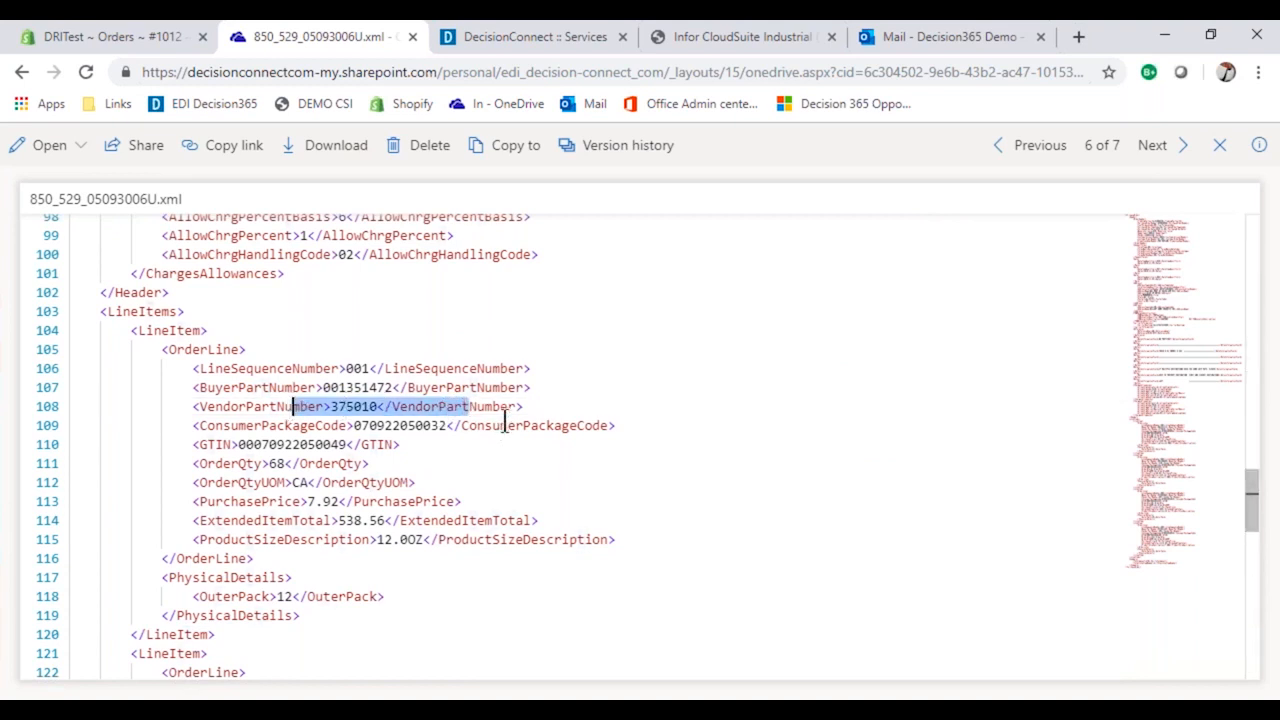
left_click_drag(505, 425, 238, 445)
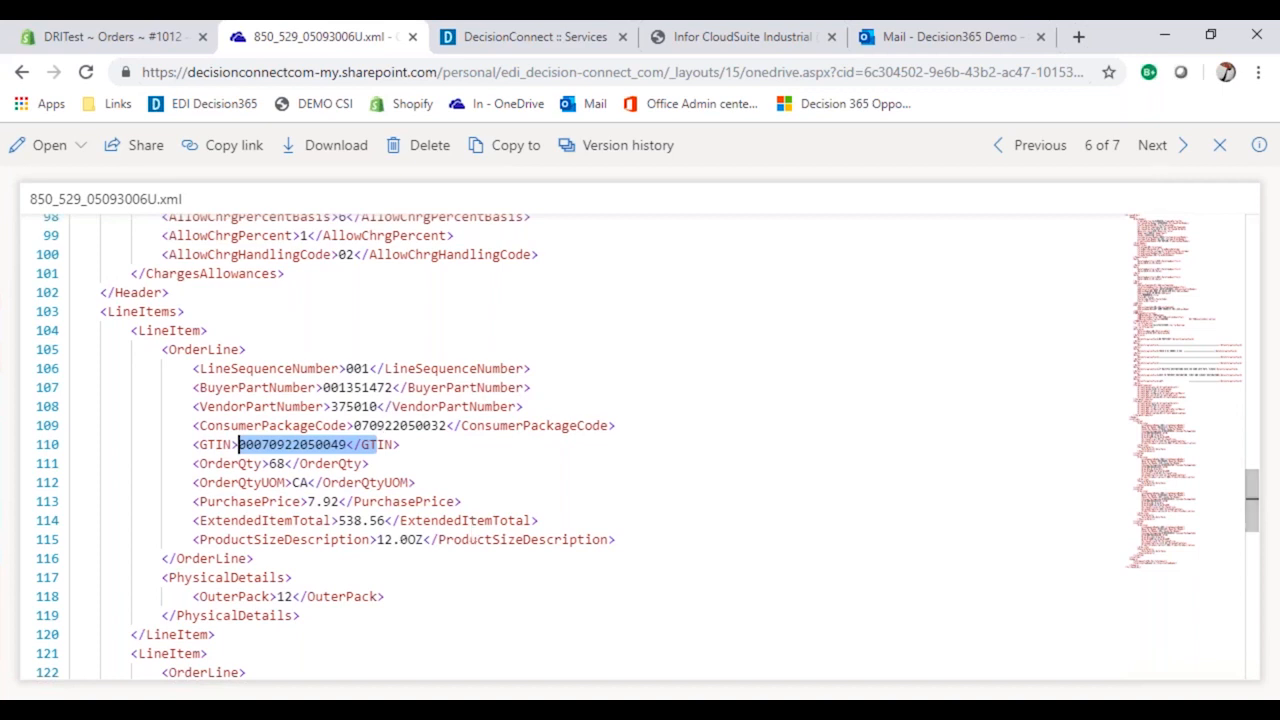
Close the XML file and look over the waiting XML files in the In folder.
left_click(1221, 148)
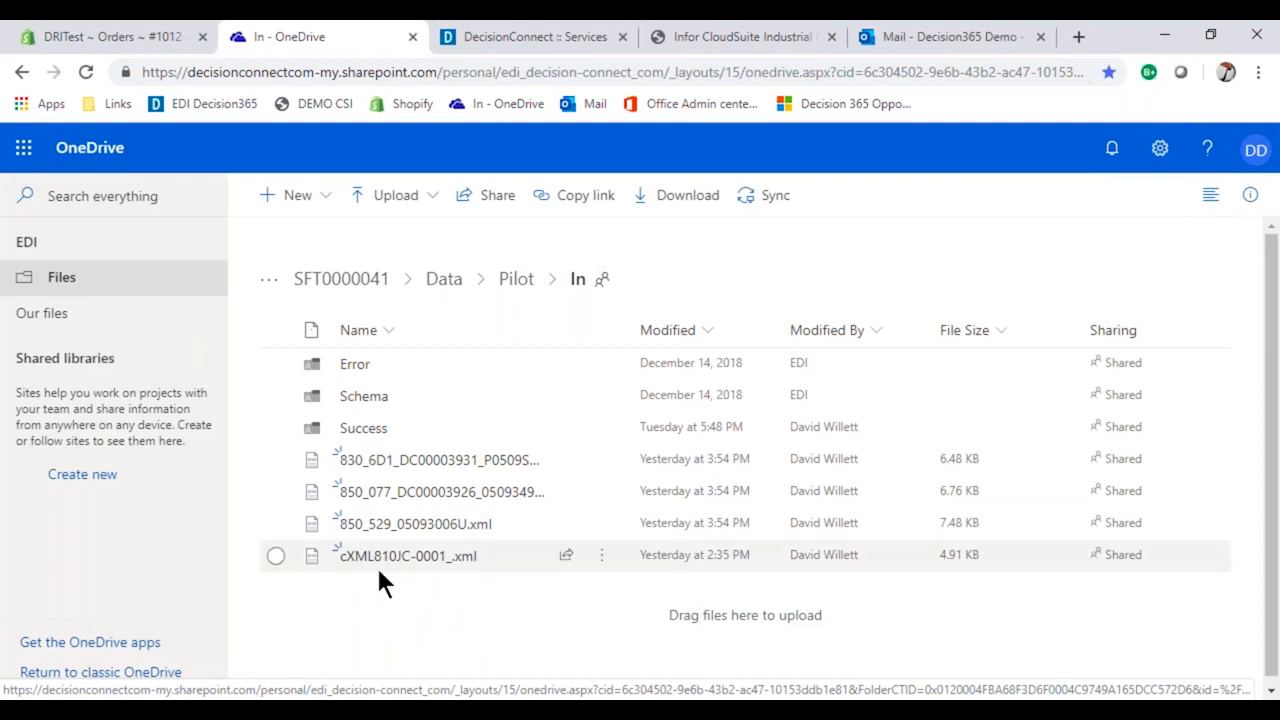
mouse_move(375, 562)
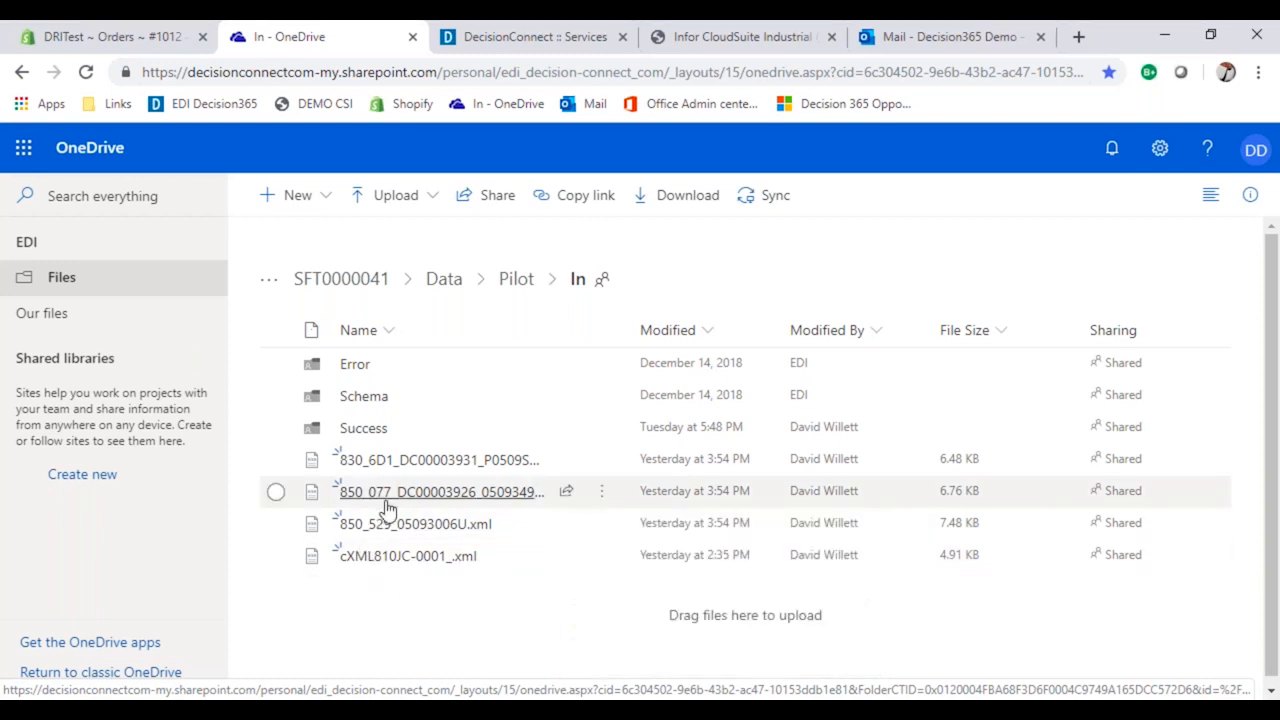
mouse_move(349, 474)
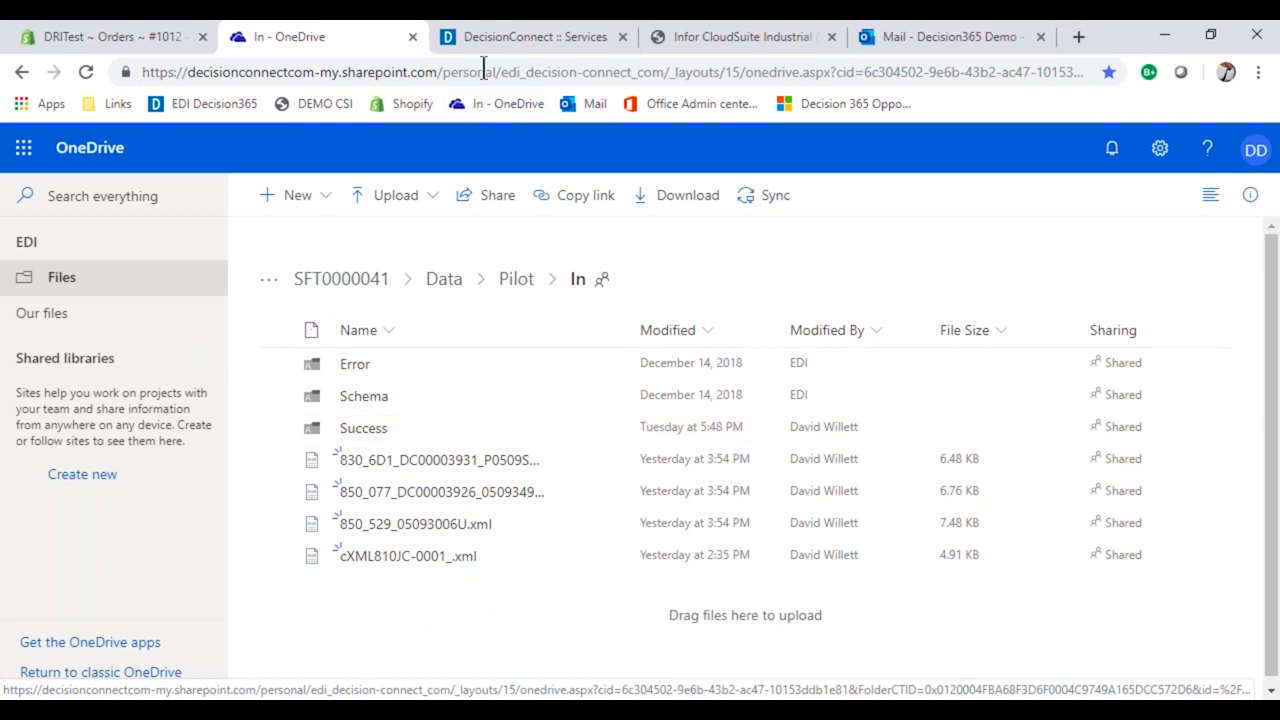
In DecisionConnect Services, move the browser window aside to reveal Outlook and start the SFT0000041Import service.
left_click(489, 34)
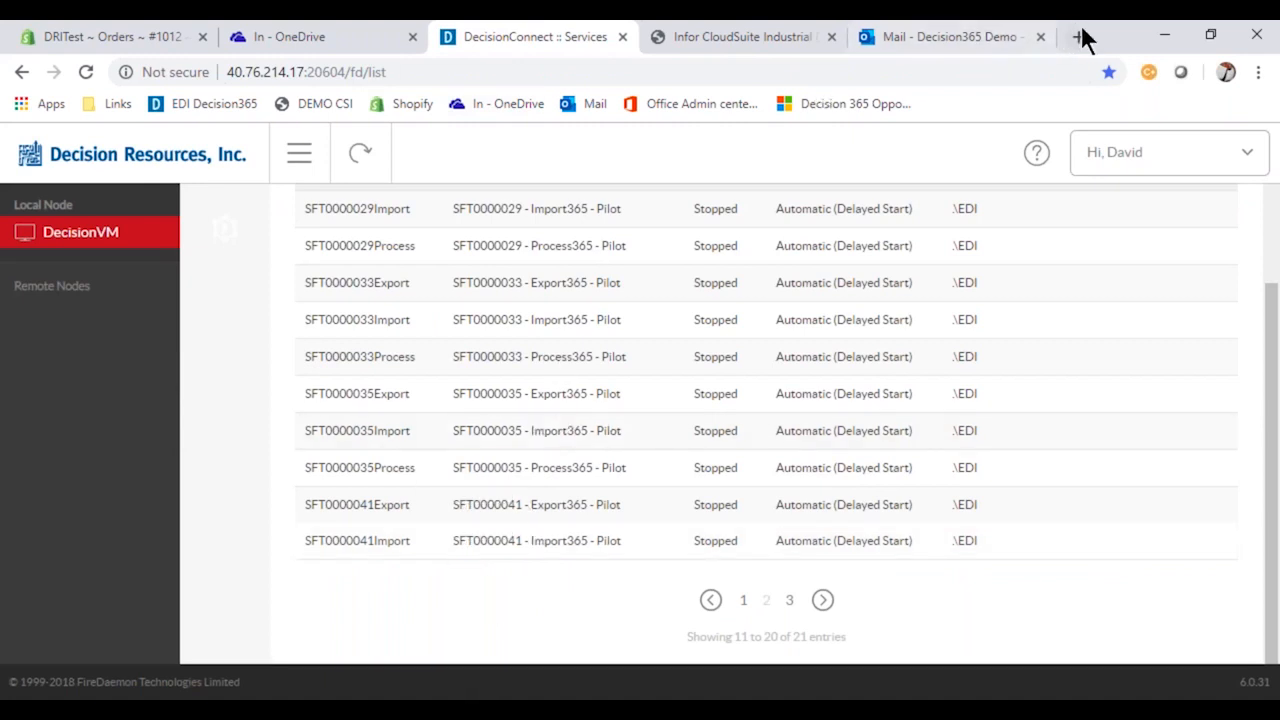
left_click_drag(1112, 32, 1236, 76)
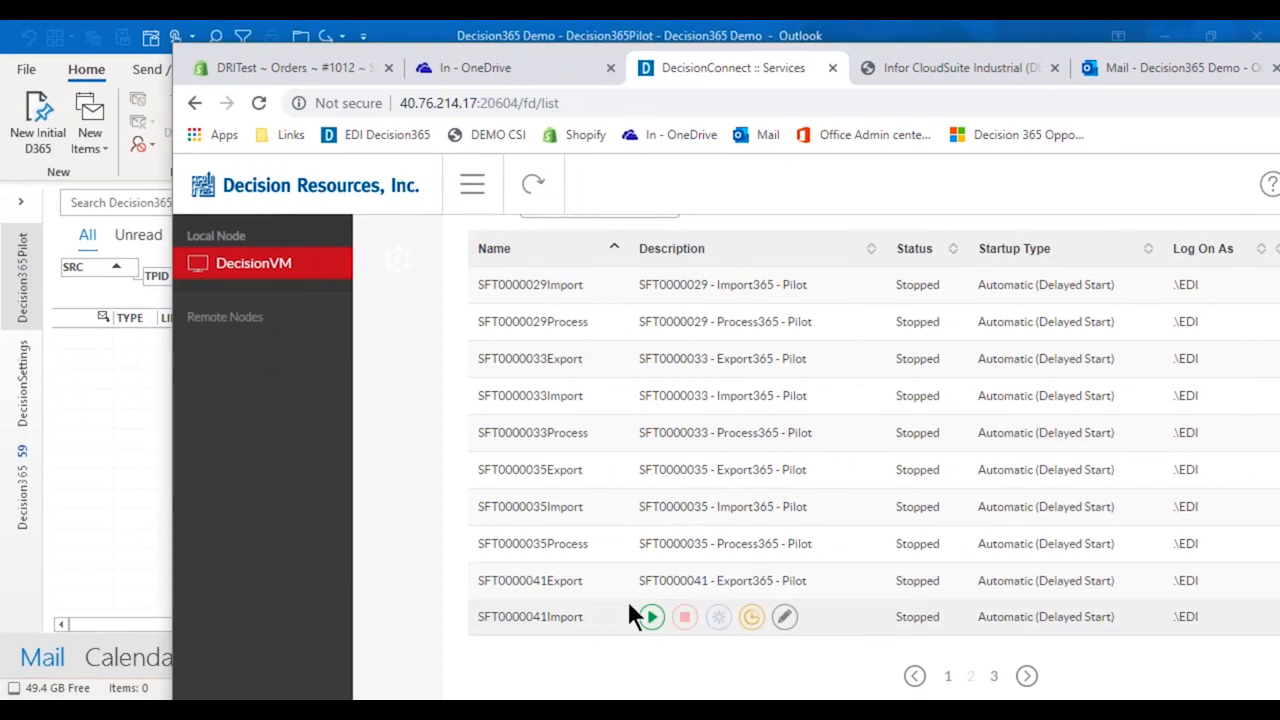
left_click(650, 616)
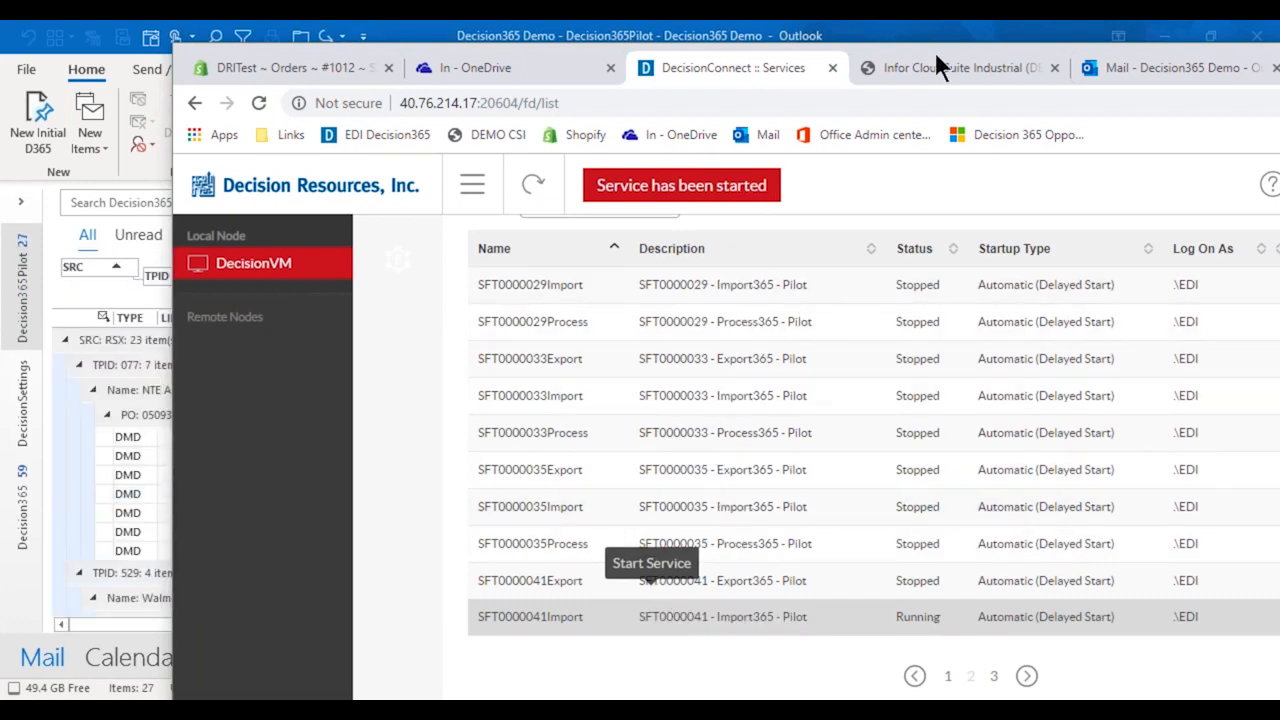
left_click_drag(936, 51, 1279, 150)
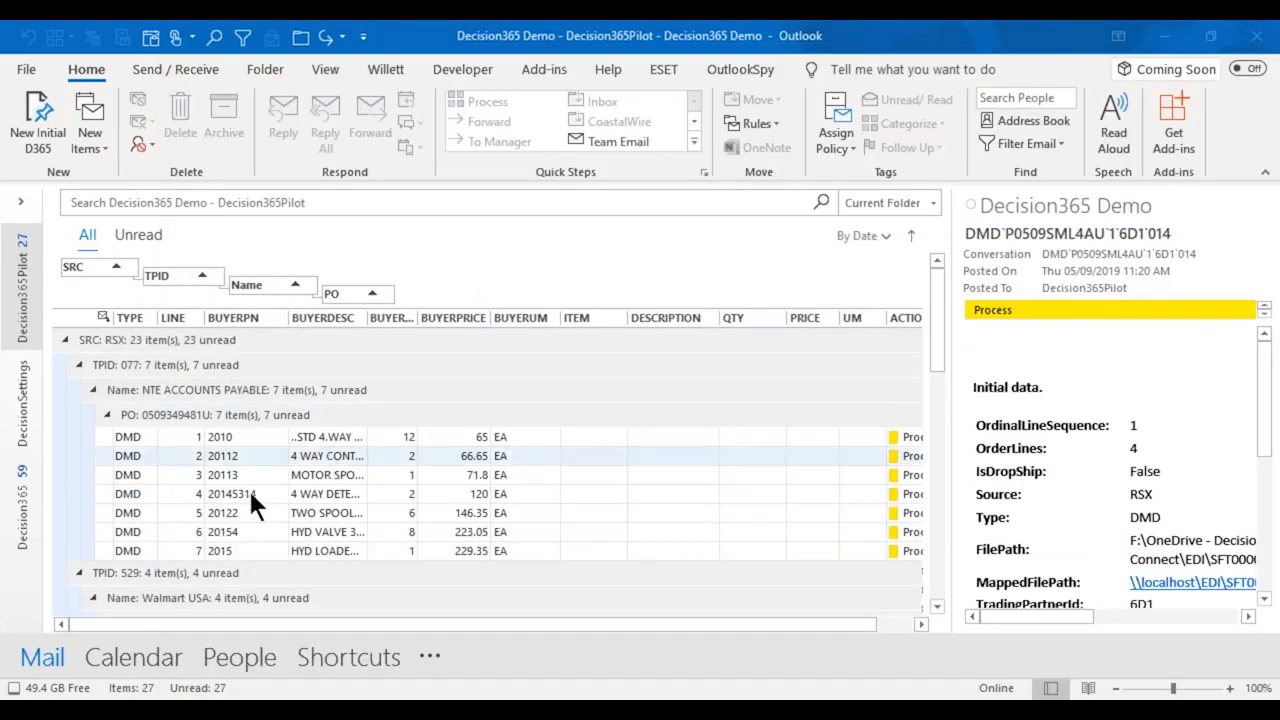
Review the imported order lines in the Decision365Pilot folder across the cXML, RSX and SHP source groups.
scroll(233, 489, "down", 8)
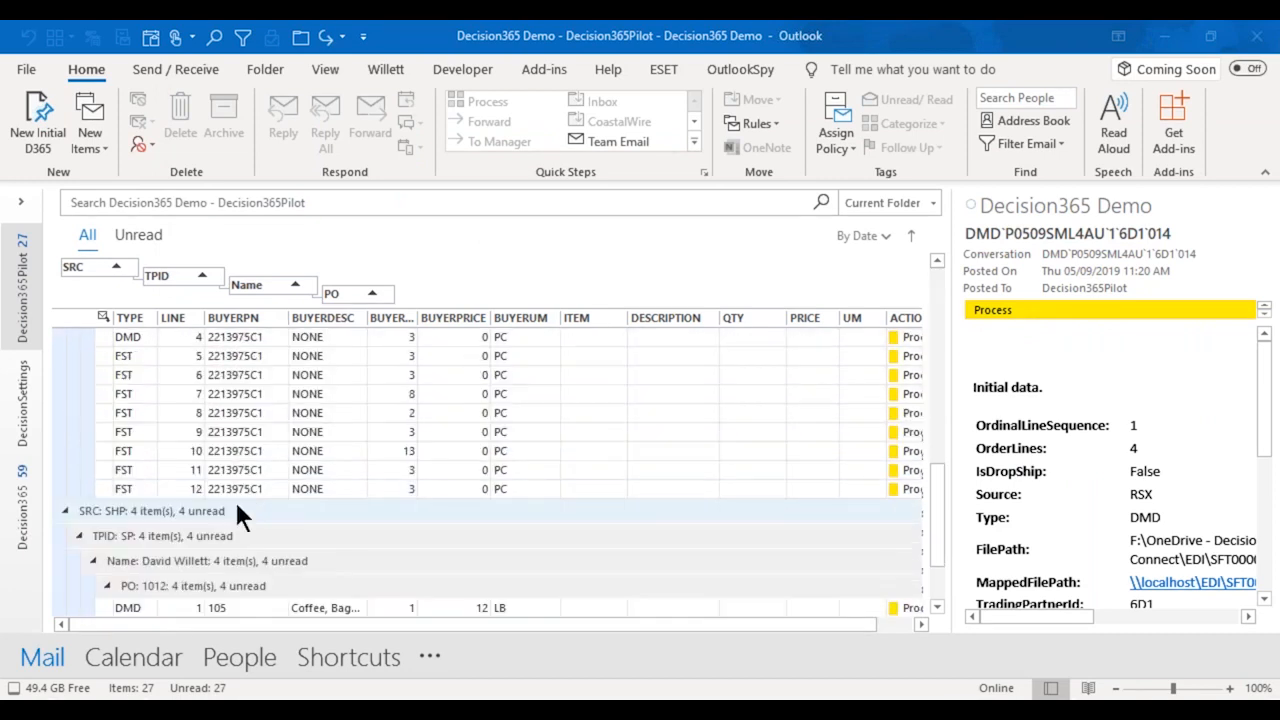
scroll(234, 503, "down", 2)
scroll(236, 511, "up", 10)
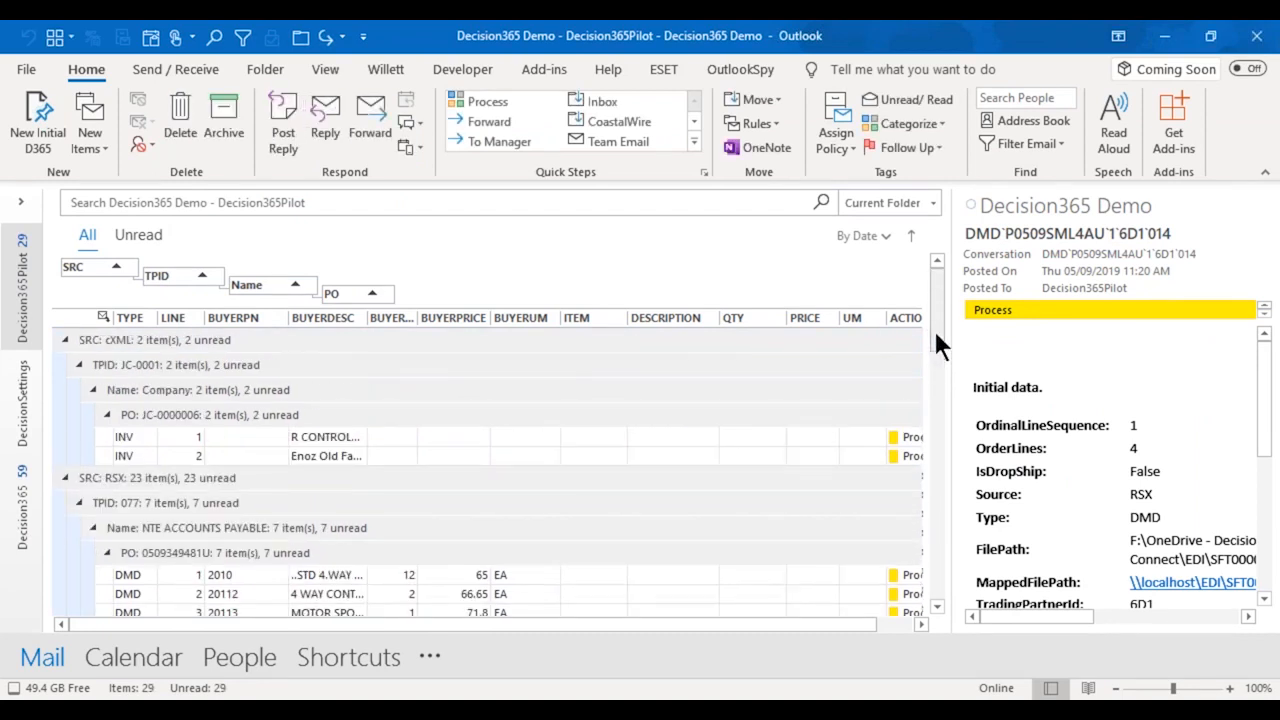
scroll(916, 432, "down", 8)
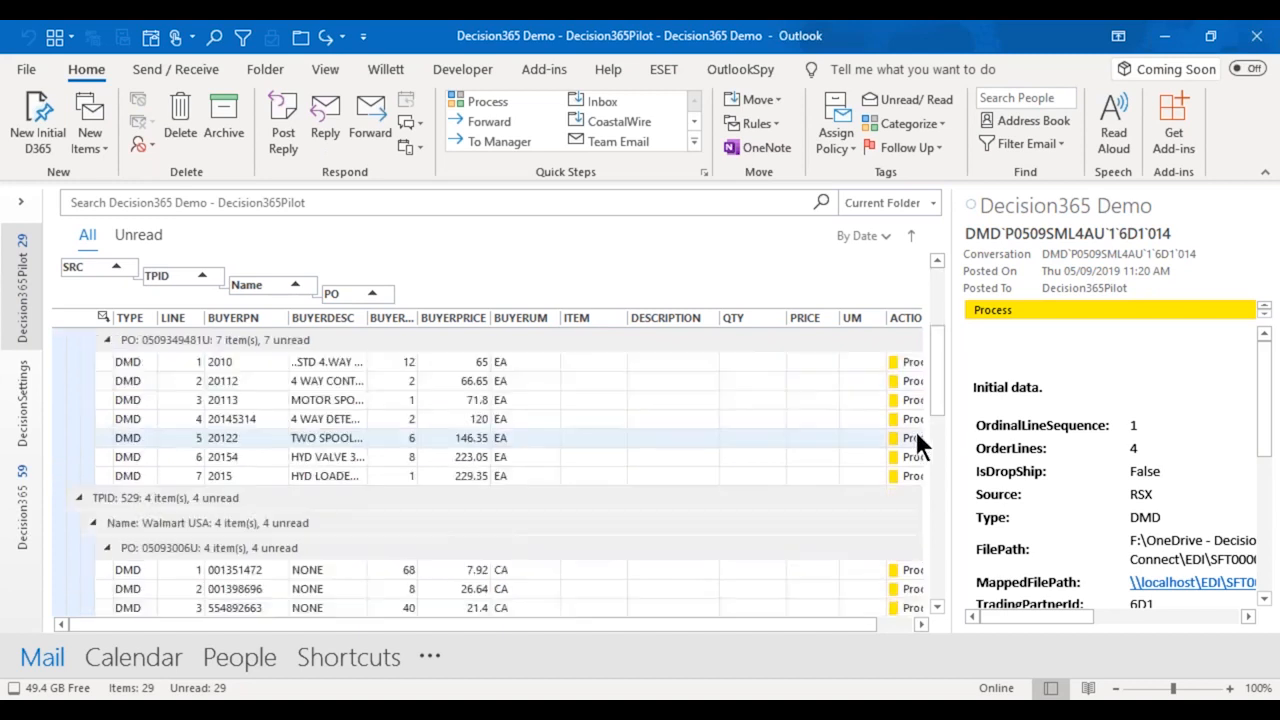
scroll(914, 428, "down", 2)
scroll(914, 428, "up", 5)
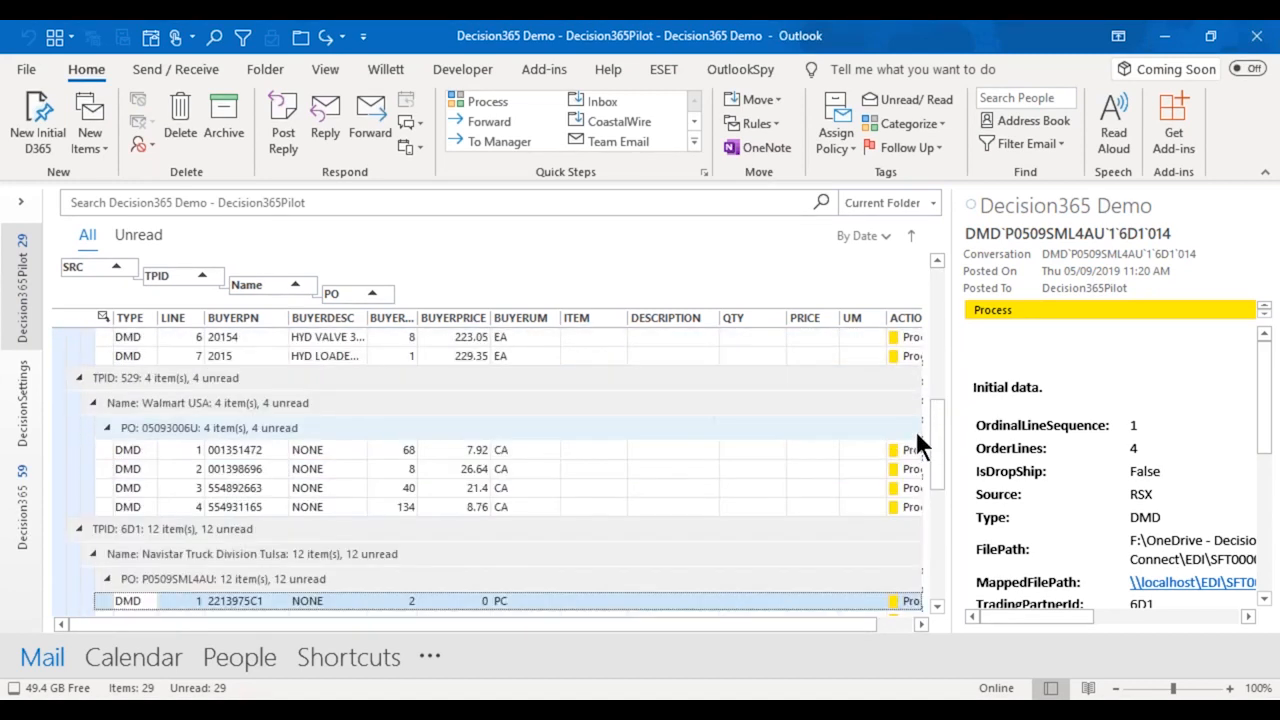
Bring the order list's item, price and action columns into view and select line 2 of the NTE ACCOUNTS PAYABLE order.
scroll(914, 427, "up", 4)
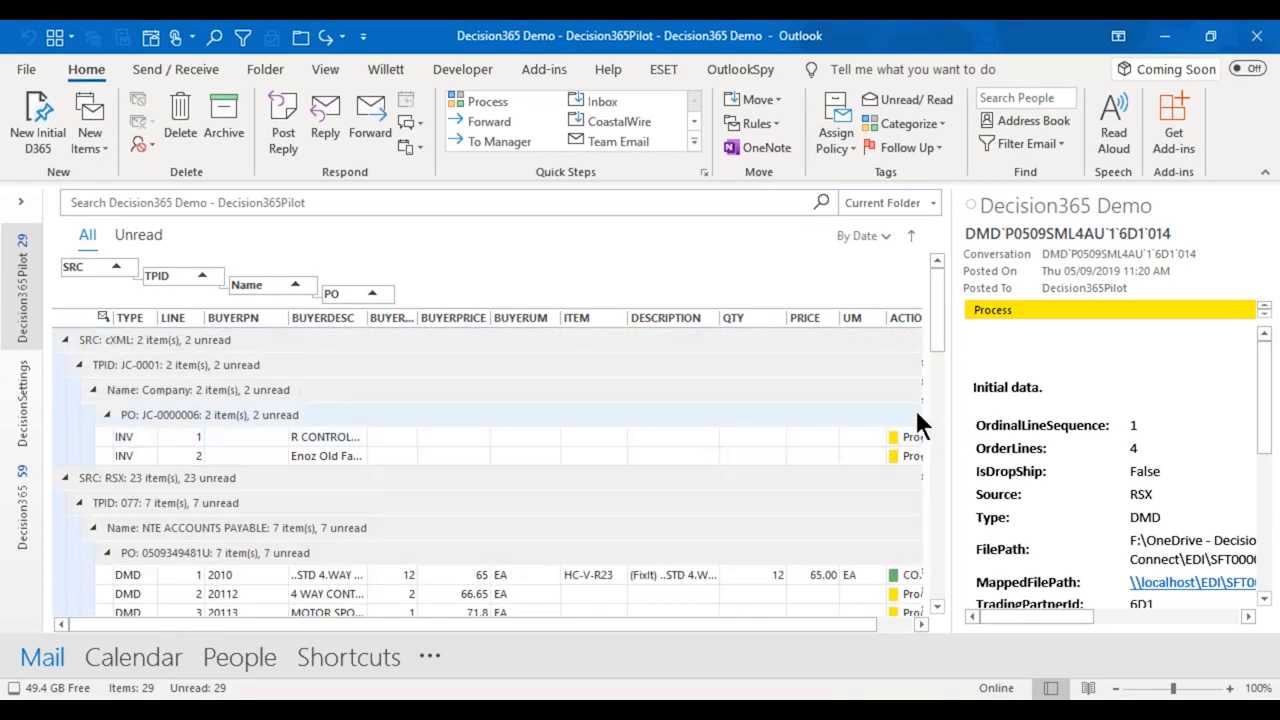
left_click_drag(531, 624, 593, 626)
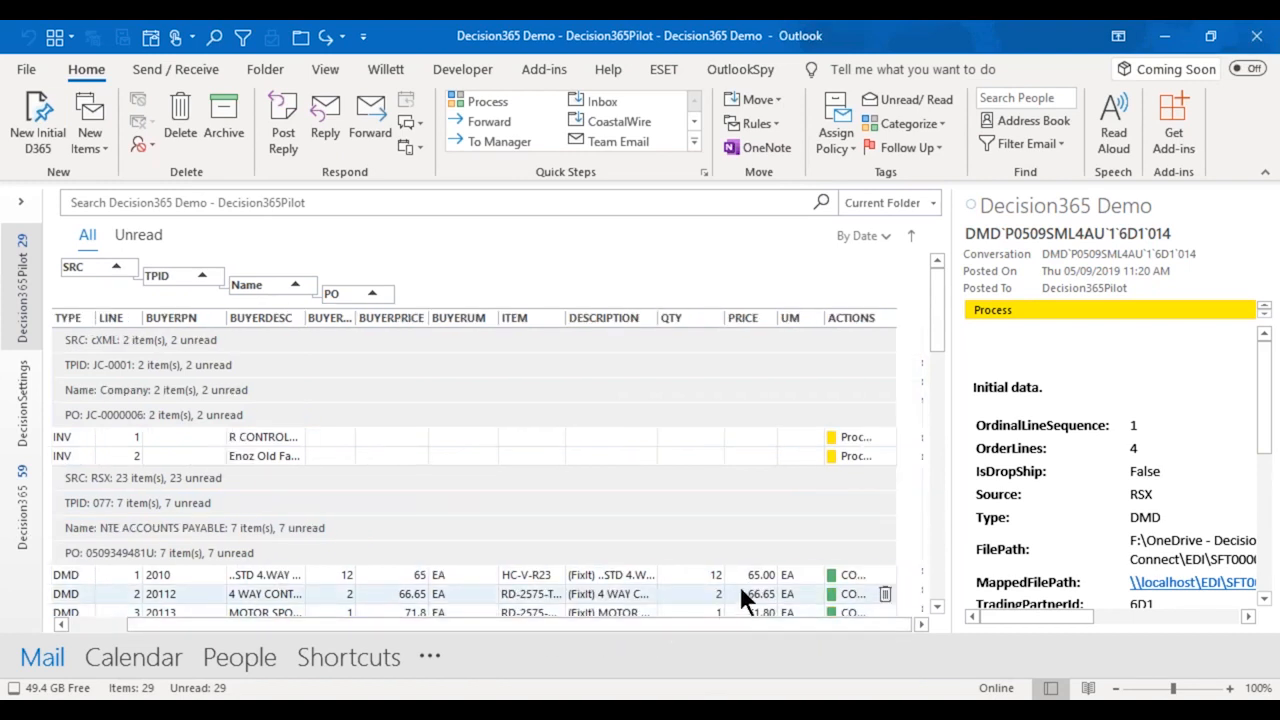
left_click(709, 595)
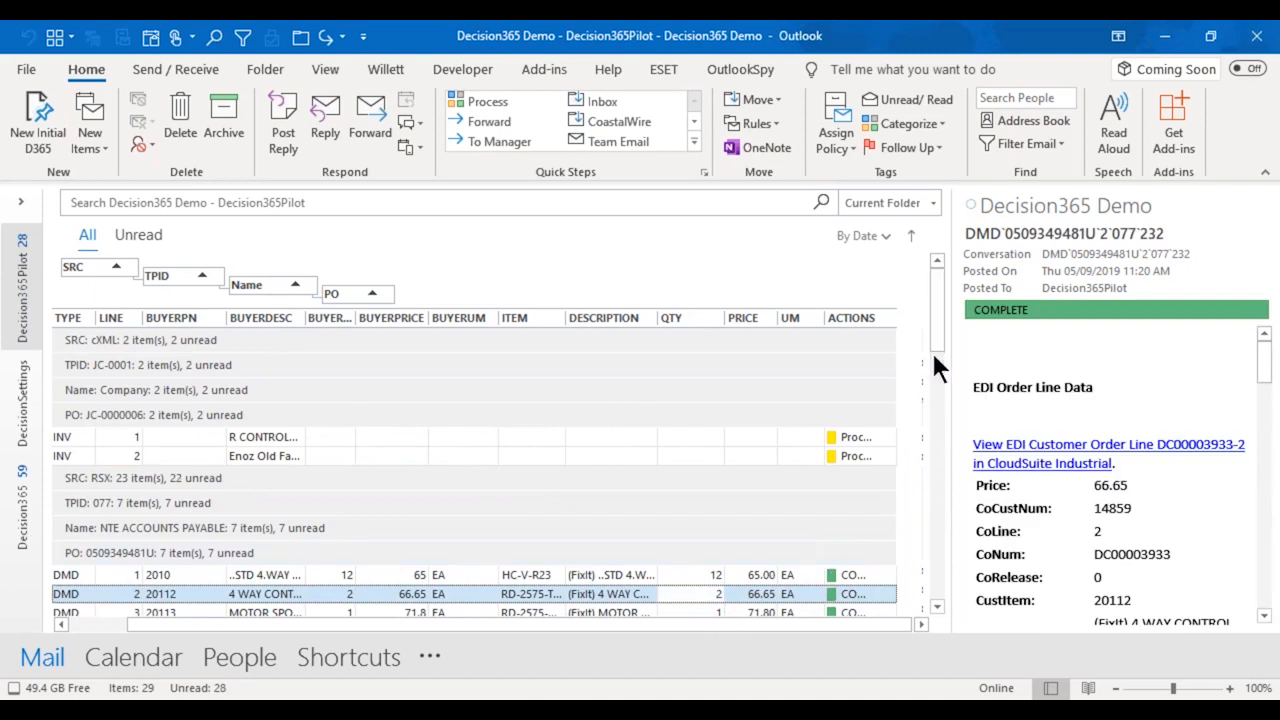
Widen the order list against the reading pane and check the lines of the NTE ACCOUNTS PAYABLE order.
scroll(938, 345, "down", 3)
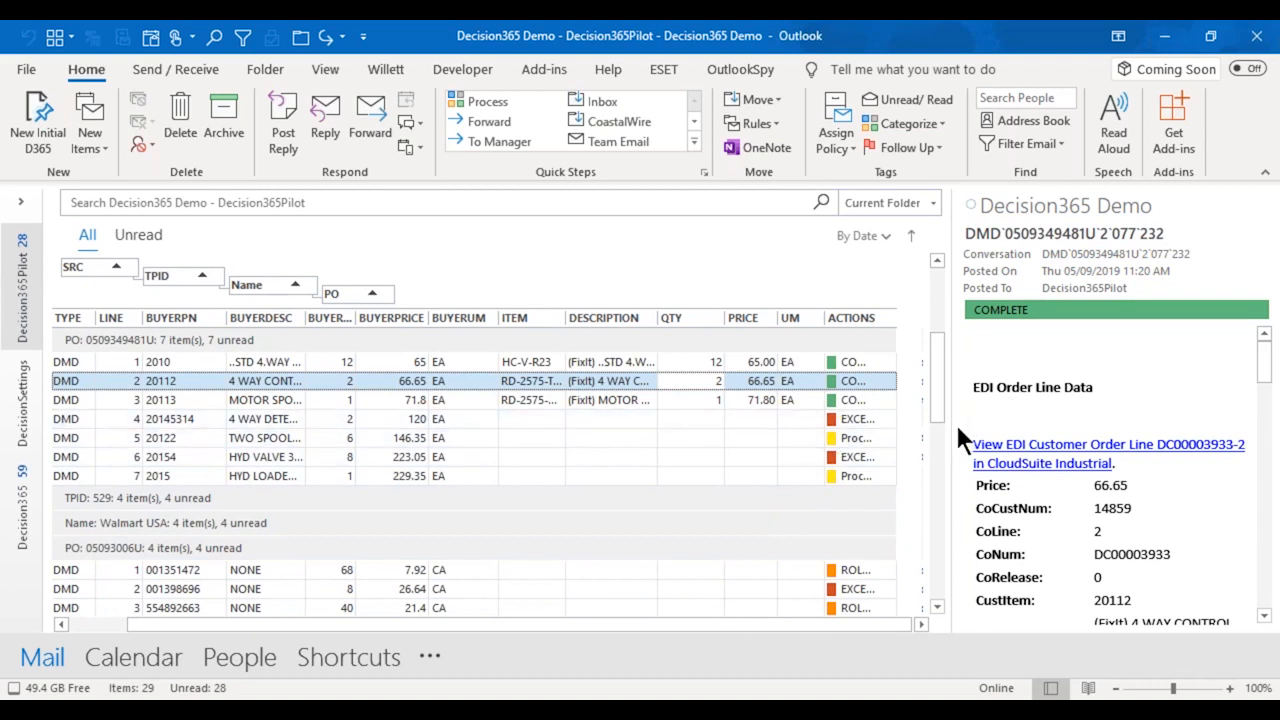
left_click_drag(950, 428, 973, 416)
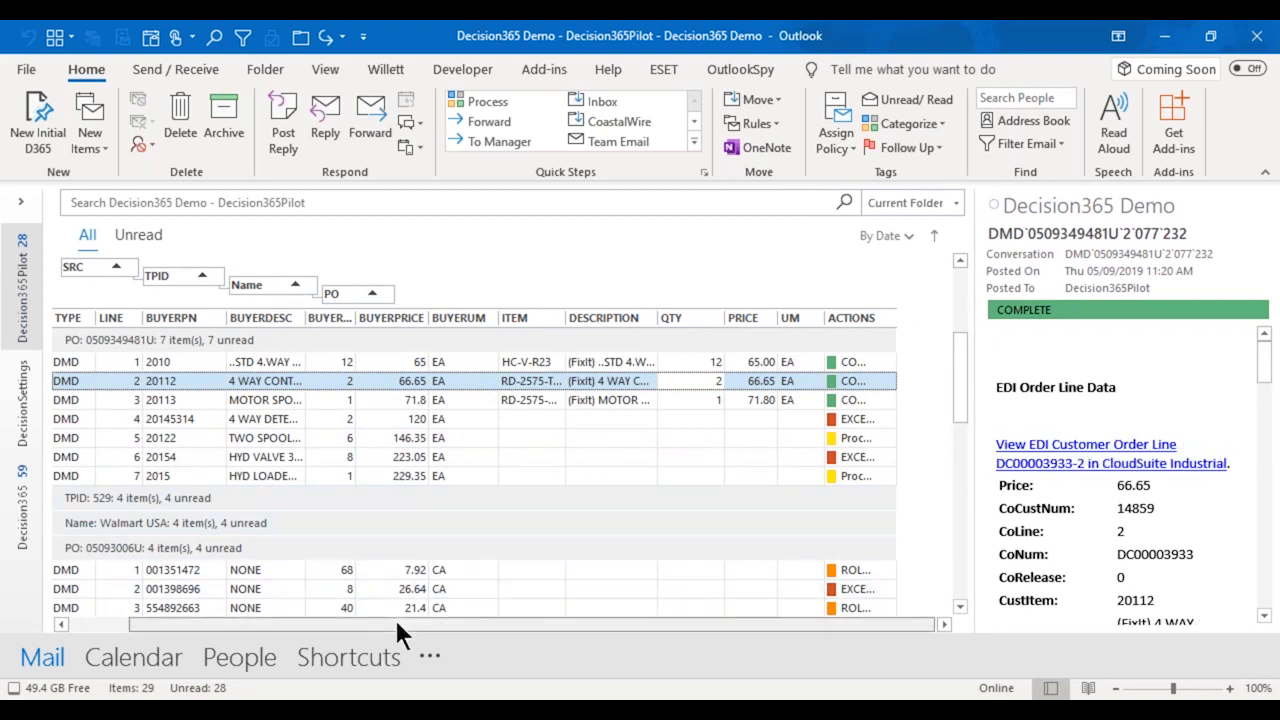
left_click_drag(397, 623, 244, 622)
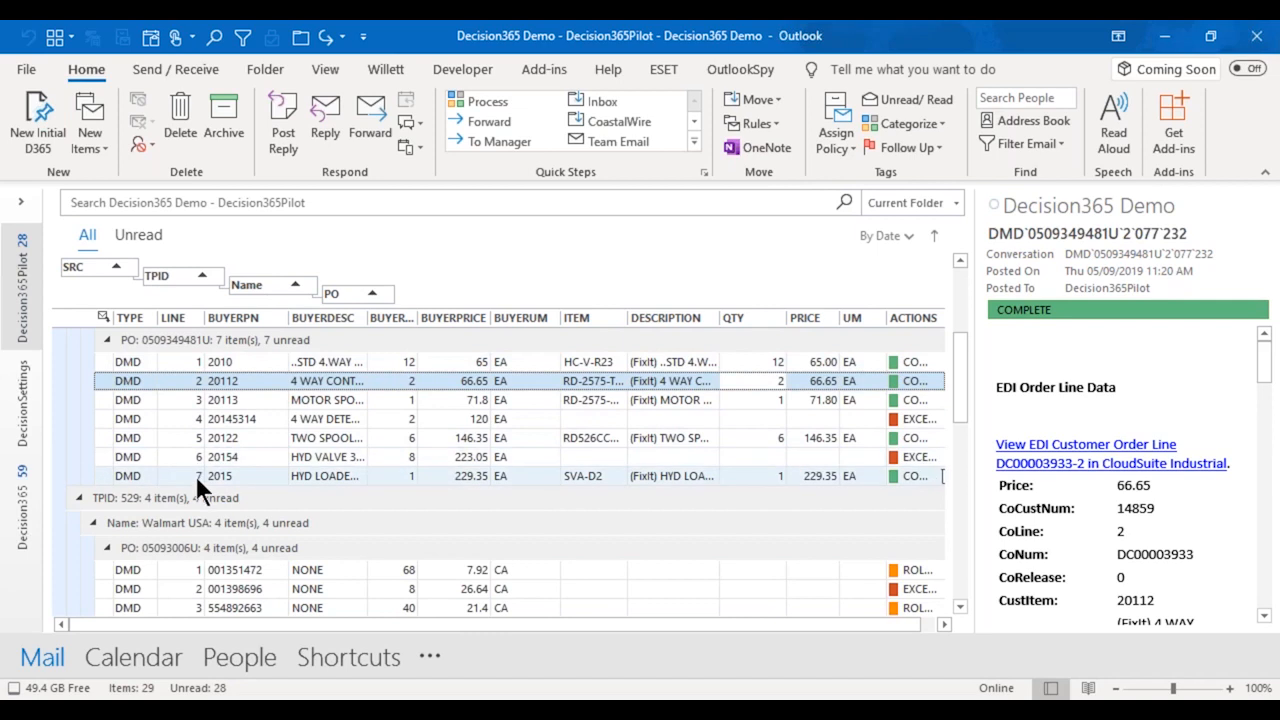
Examine the exception messages on lines 4 and 6 of the NTE ACCOUNTS PAYABLE order, highlighting the text on line 4.
left_click(198, 420)
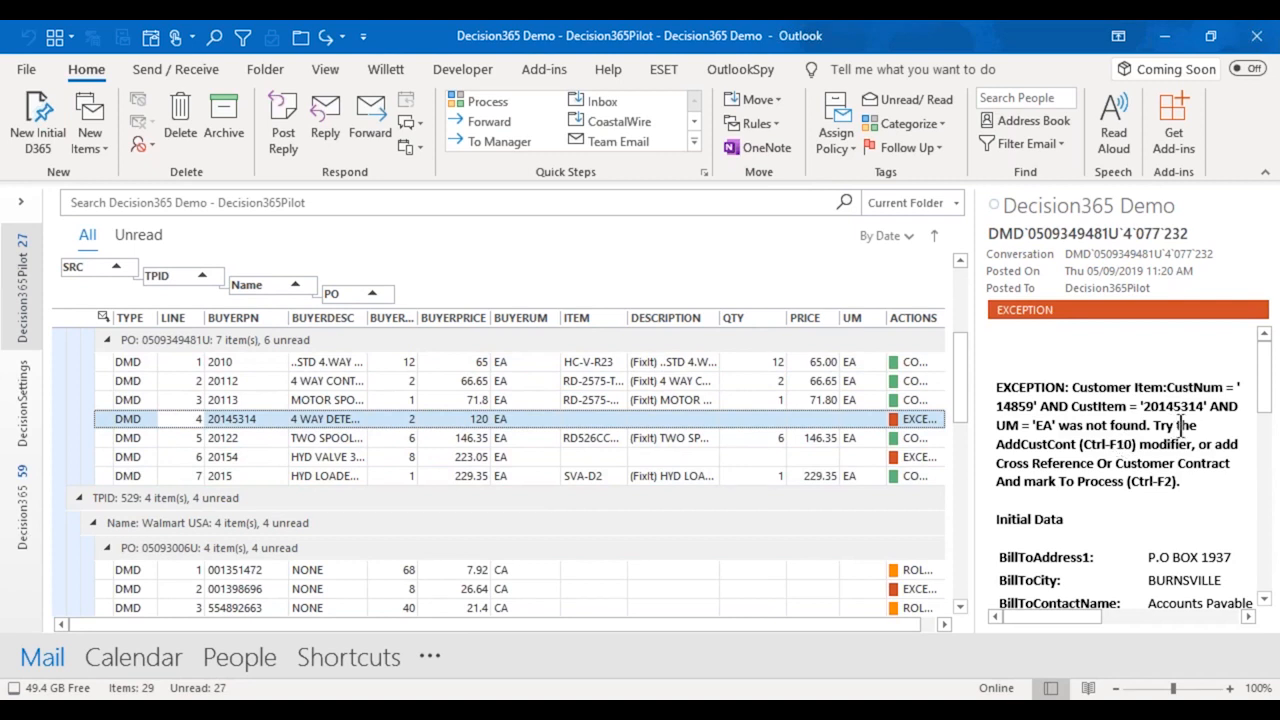
left_click_drag(1197, 425, 1032, 390)
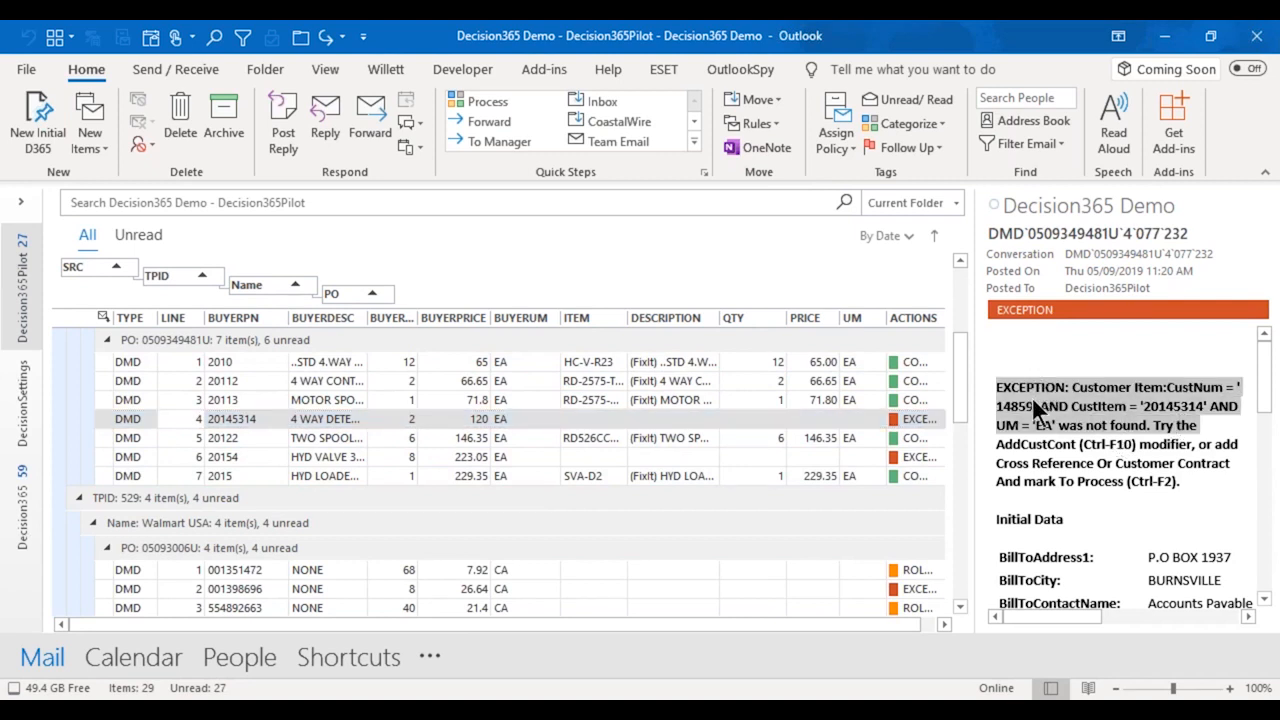
left_click(358, 456)
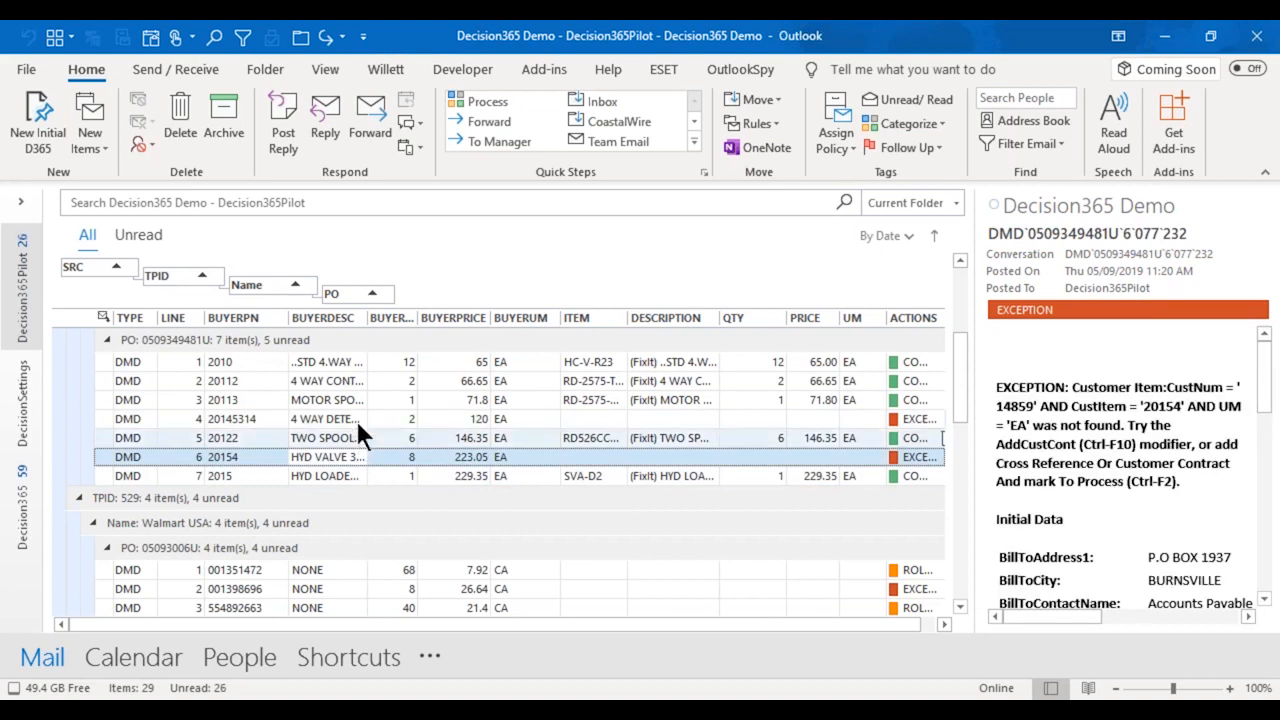
View line 2's EDI customer order line in CloudSuite Industrial, and close it to return to the order list.
left_click(353, 382)
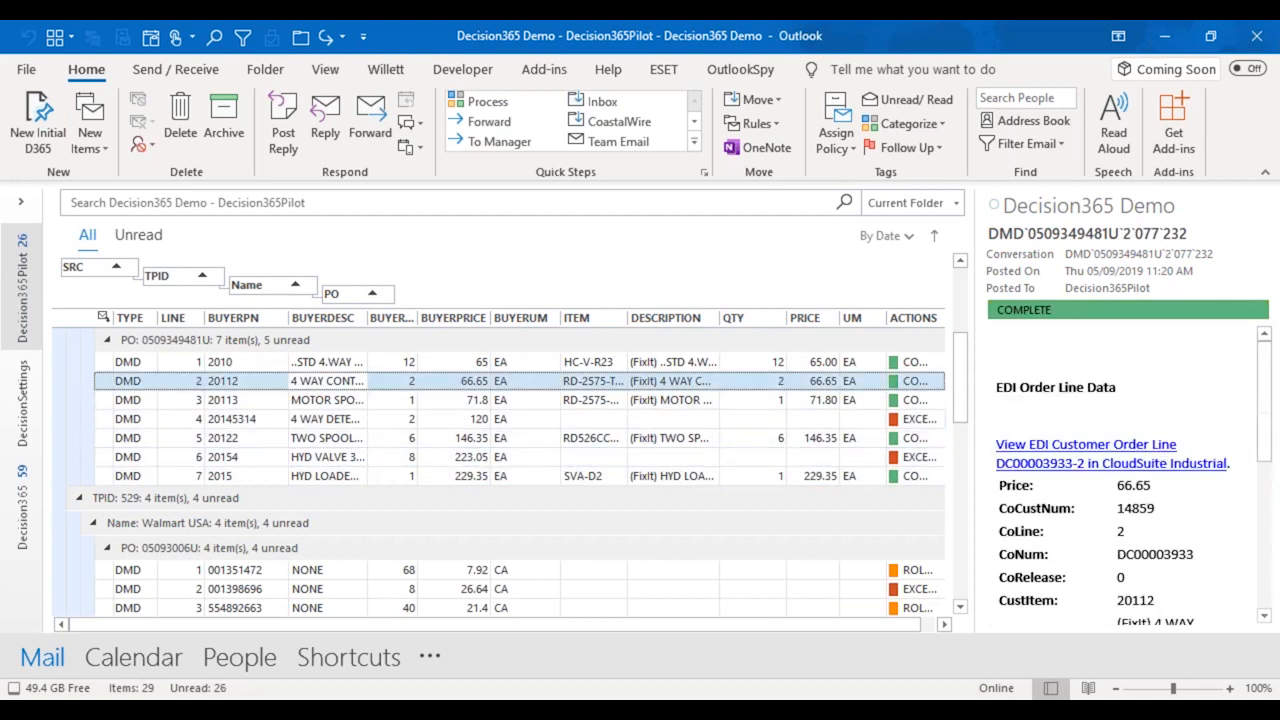
left_click(1053, 460)
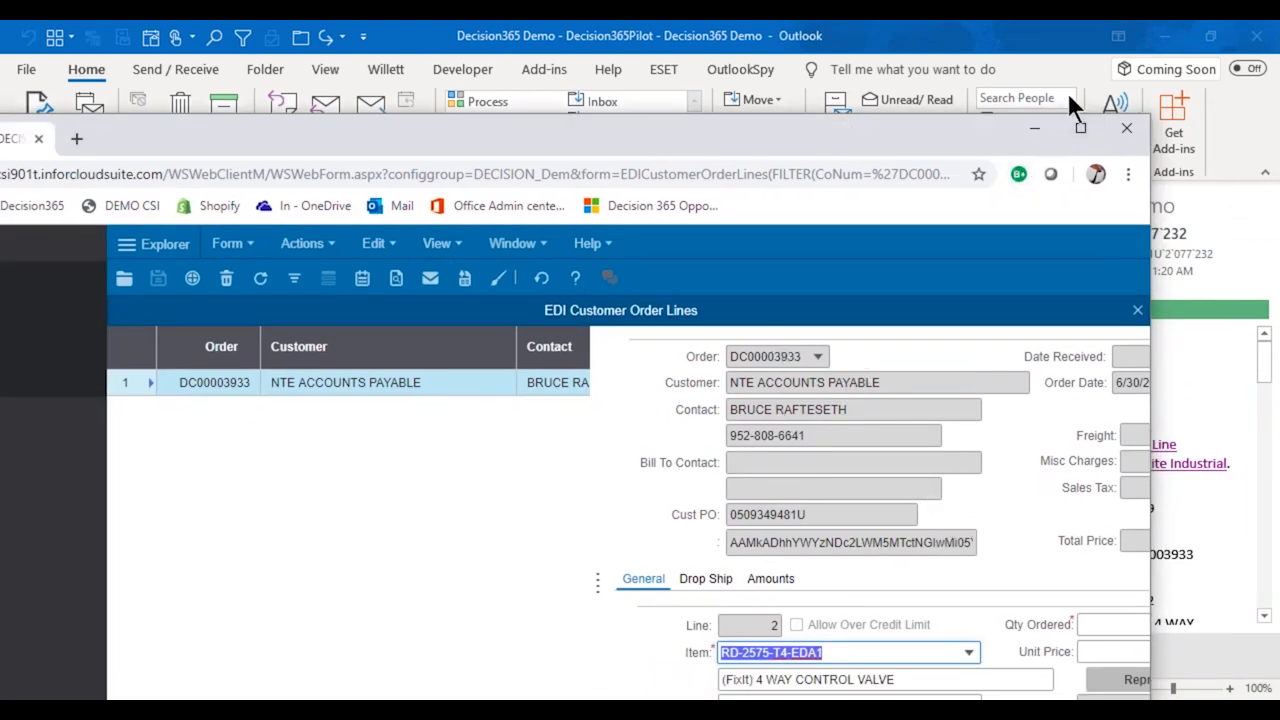
left_click(1123, 130)
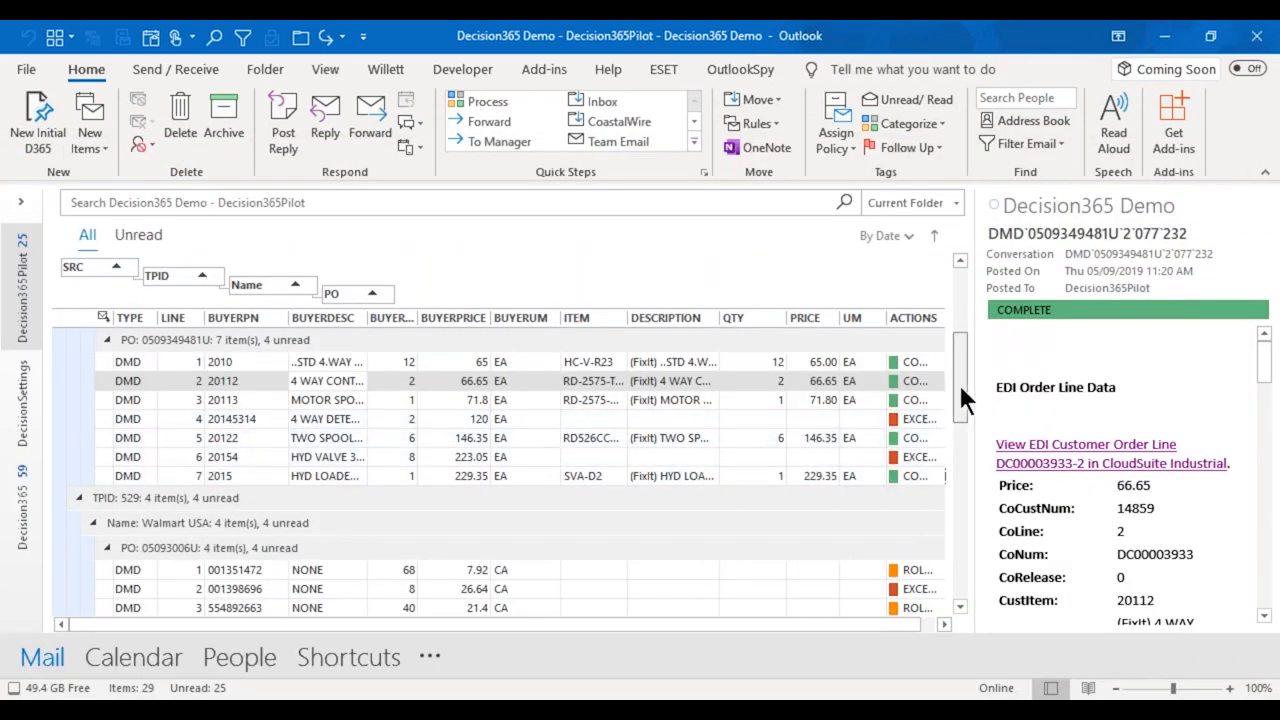
Review the imported order groups and compare the details of lines 1 and 2 in the Walmart USA order.
scroll(955, 326, "up", 3)
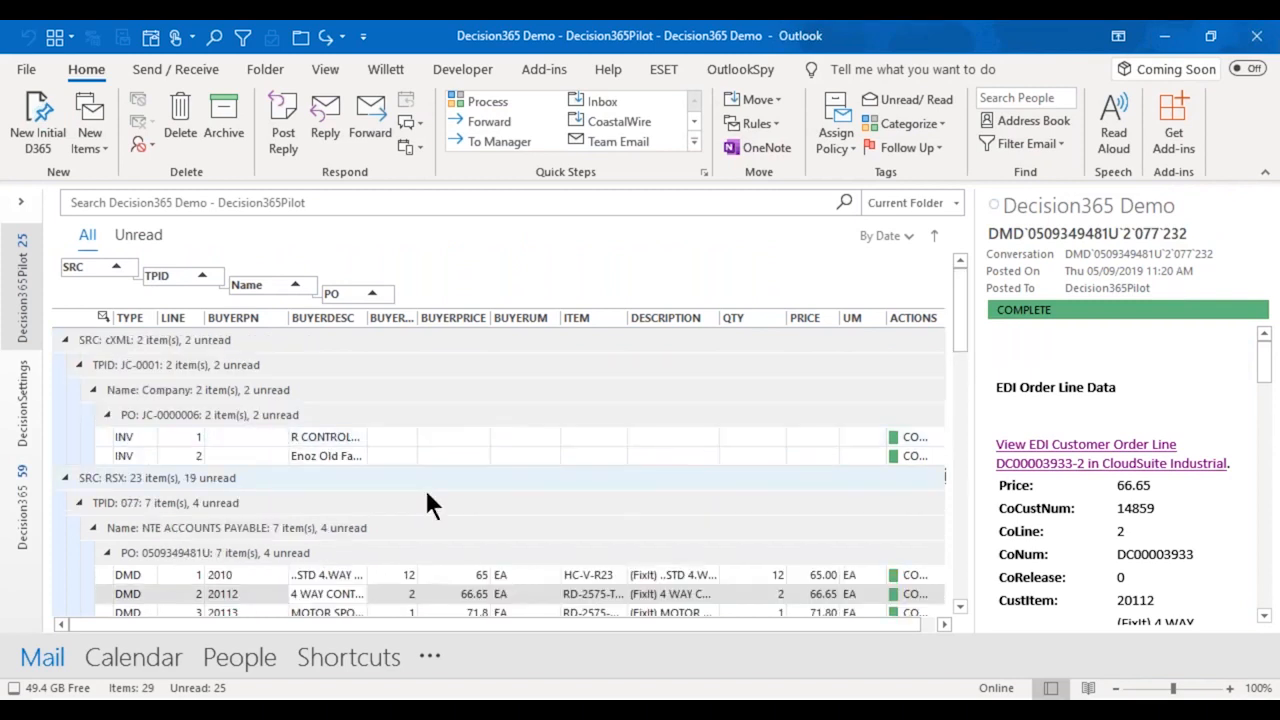
scroll(232, 501, "down", 2)
scroll(231, 498, "down", 3)
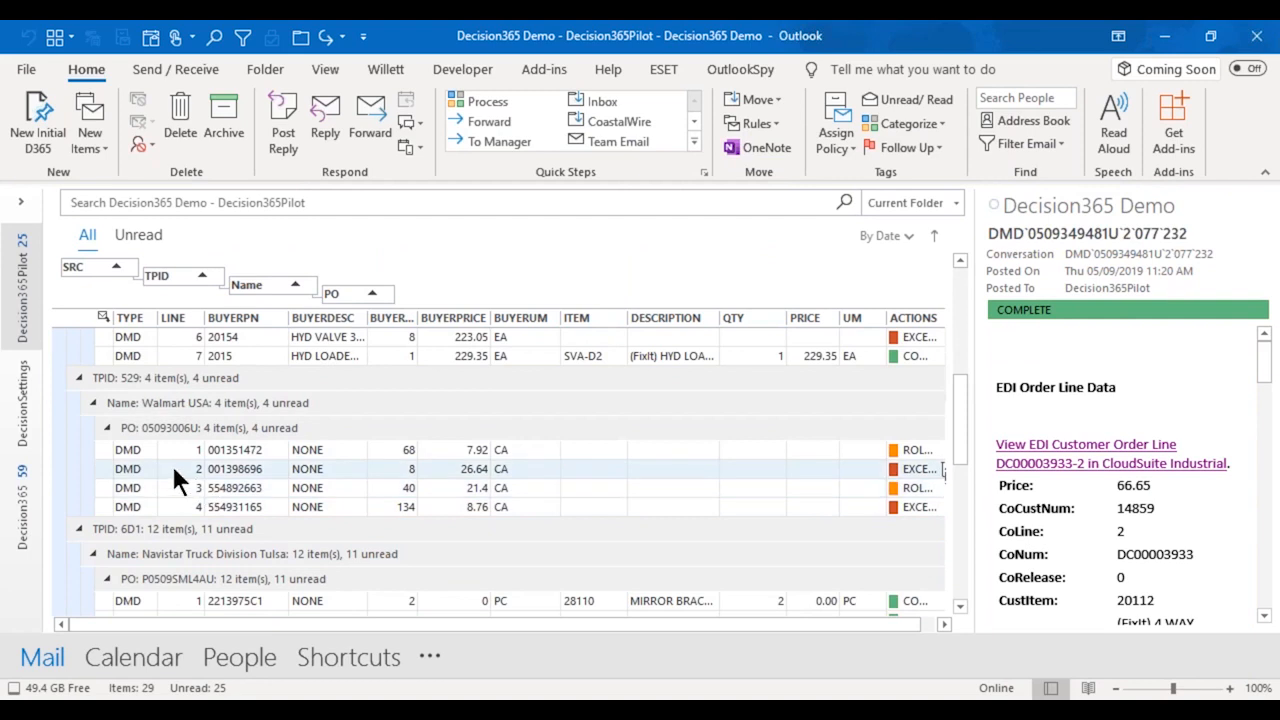
left_click(167, 470)
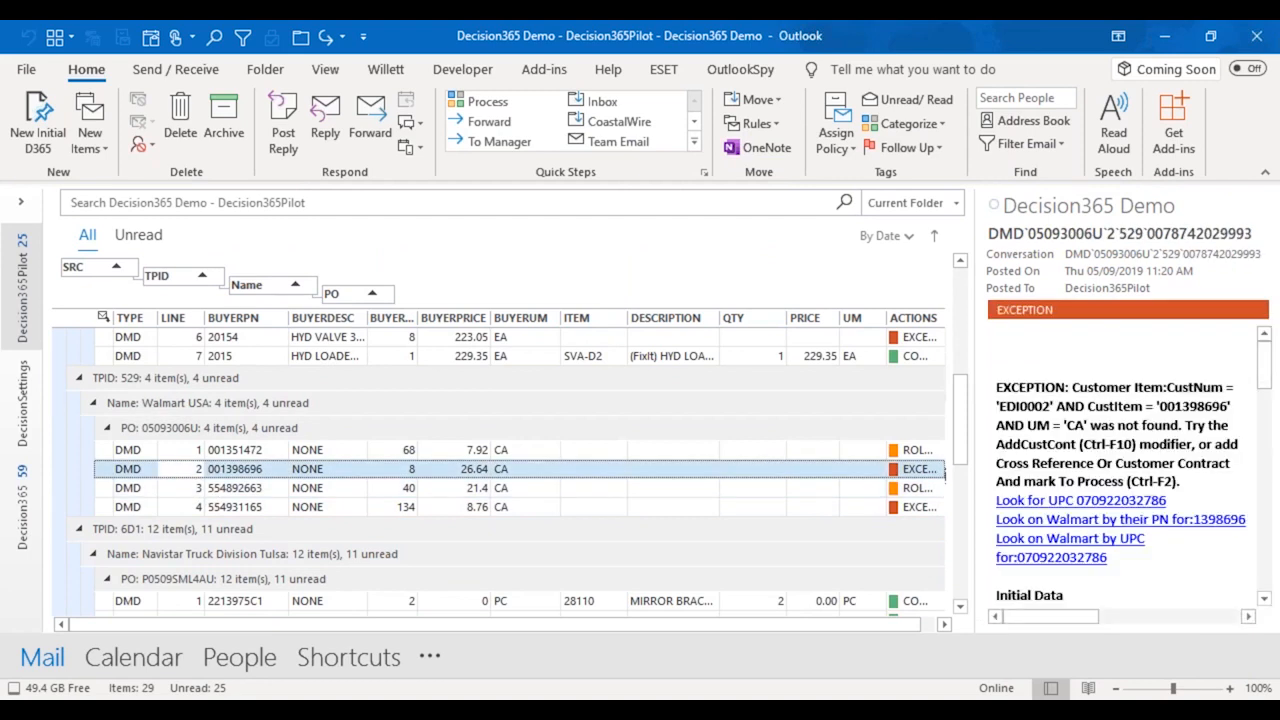
left_click(170, 451)
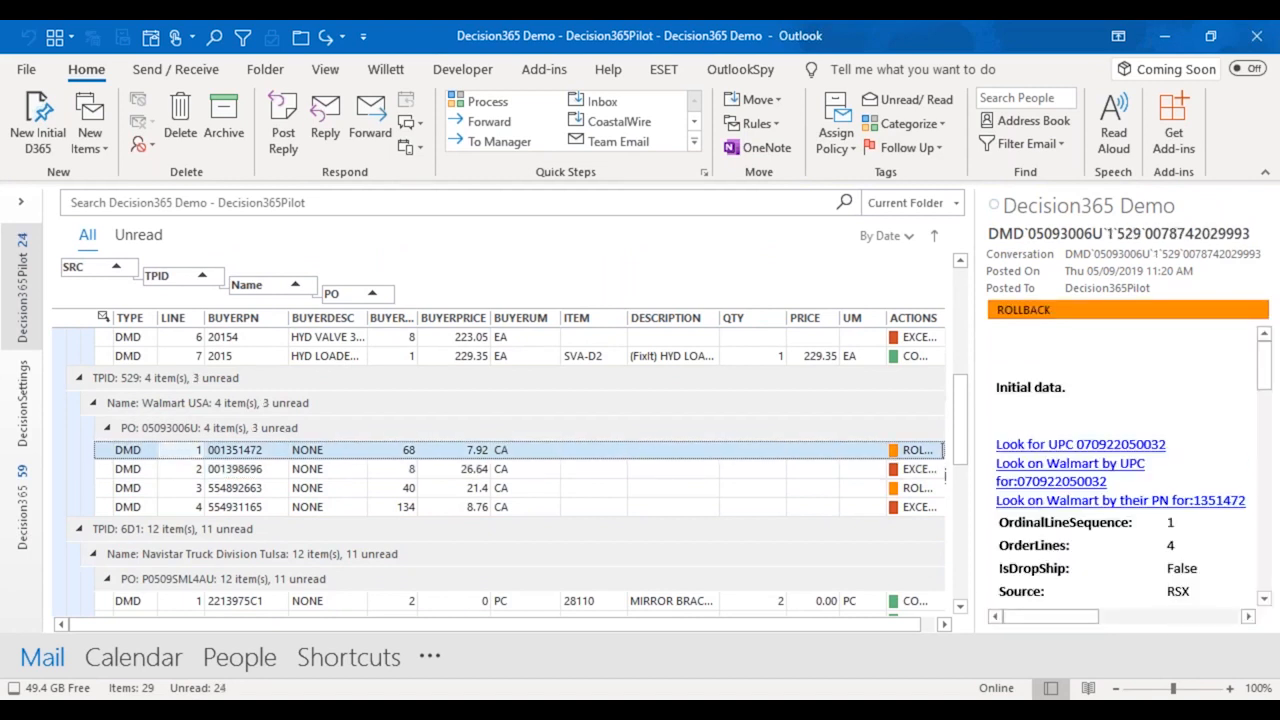
left_click(185, 465)
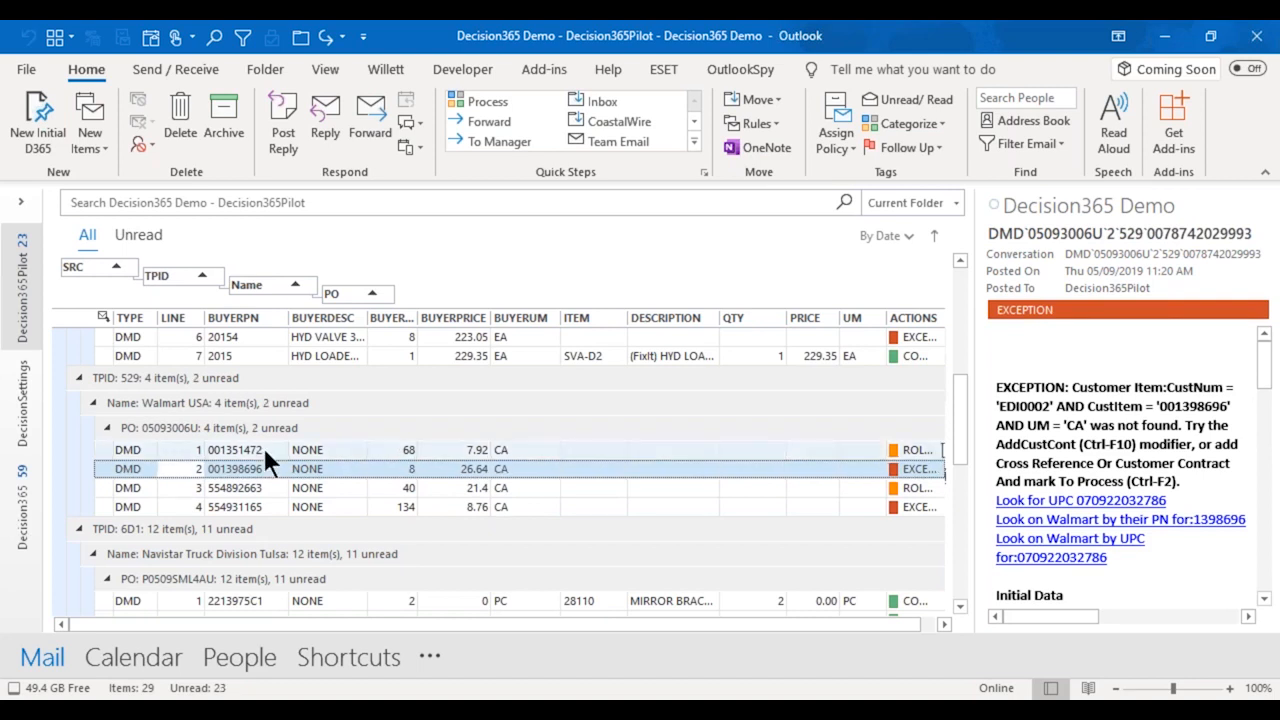
left_click_drag(260, 428, 261, 431)
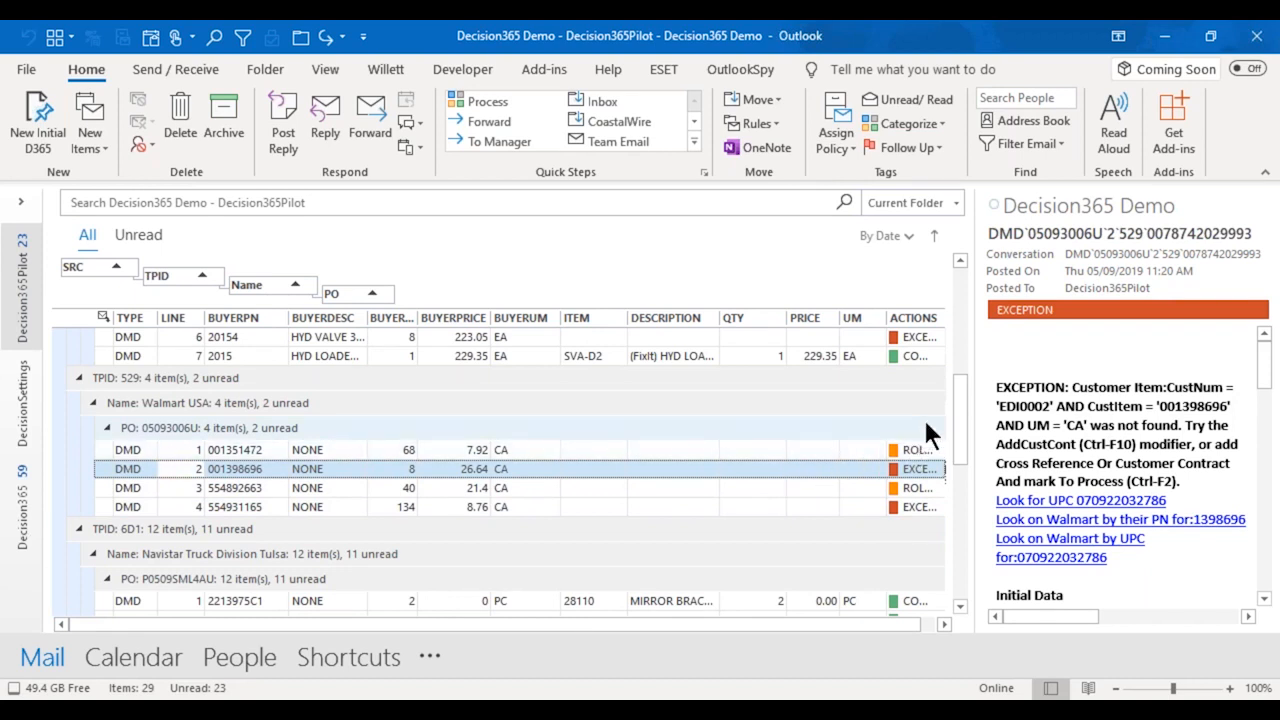
left_click_drag(963, 404, 955, 360)
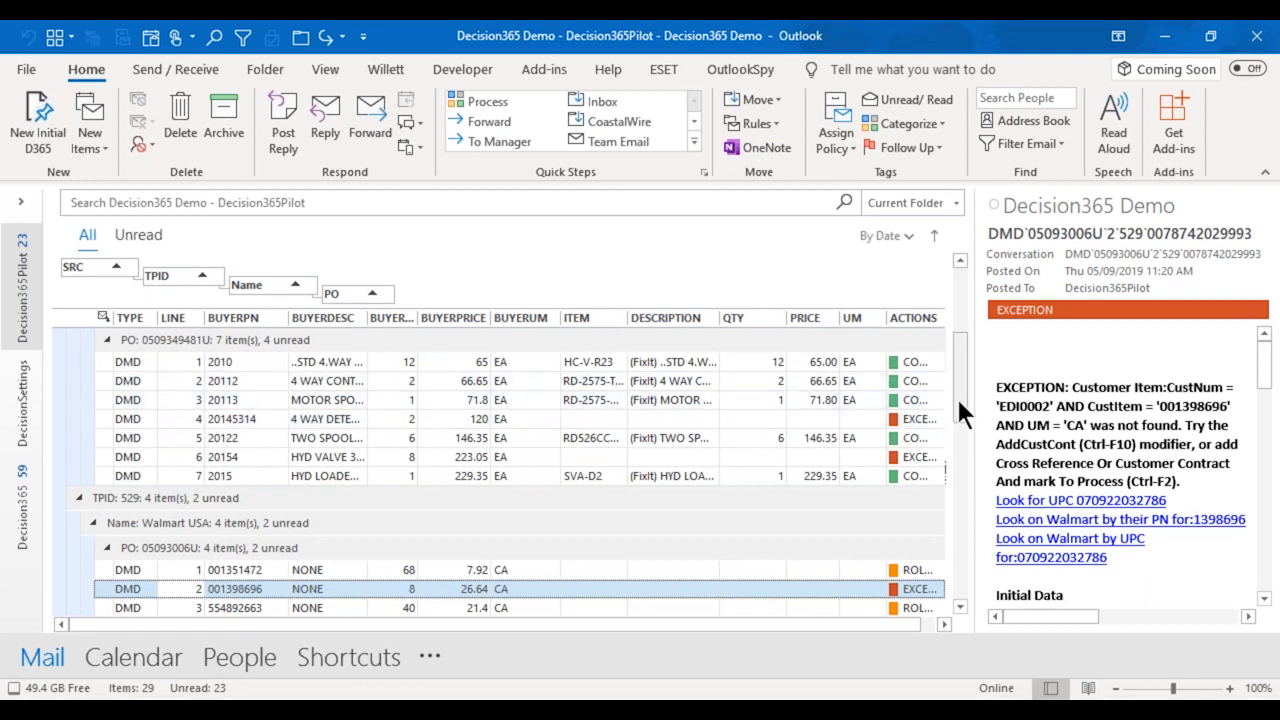
left_click_drag(956, 396, 959, 430)
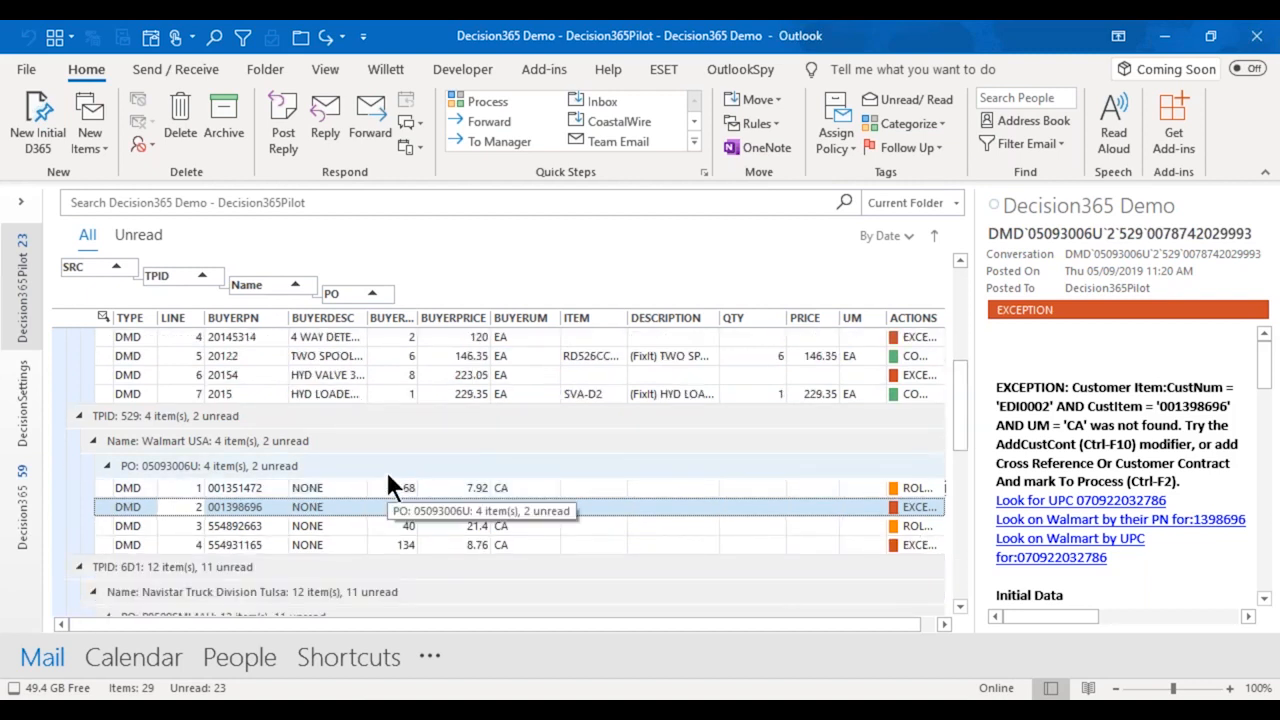
left_click(386, 471)
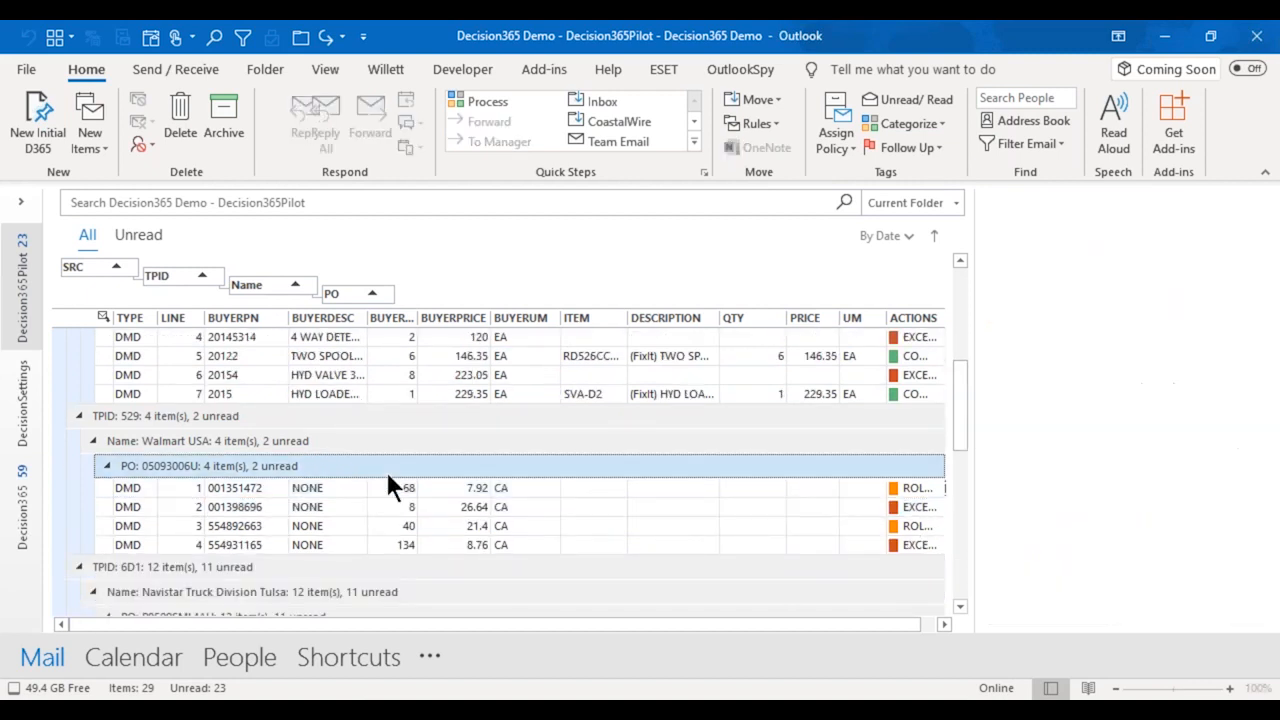
left_click(715, 506)
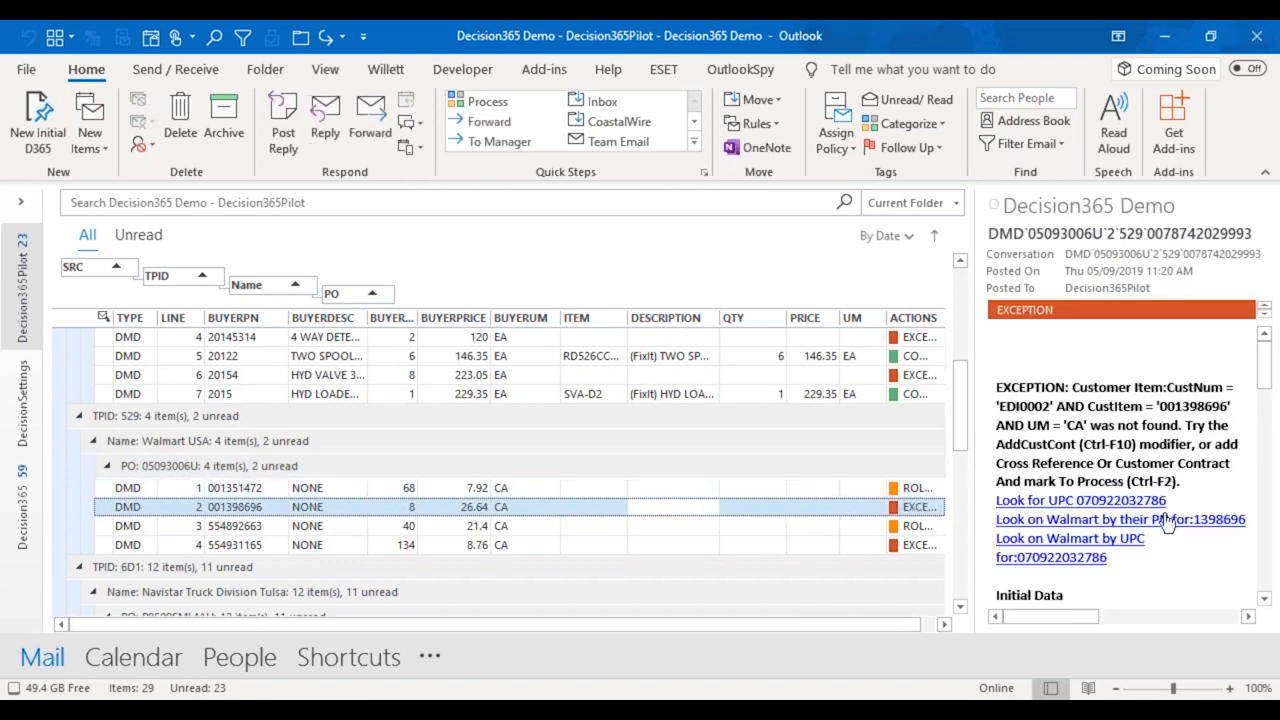
left_click(1092, 502)
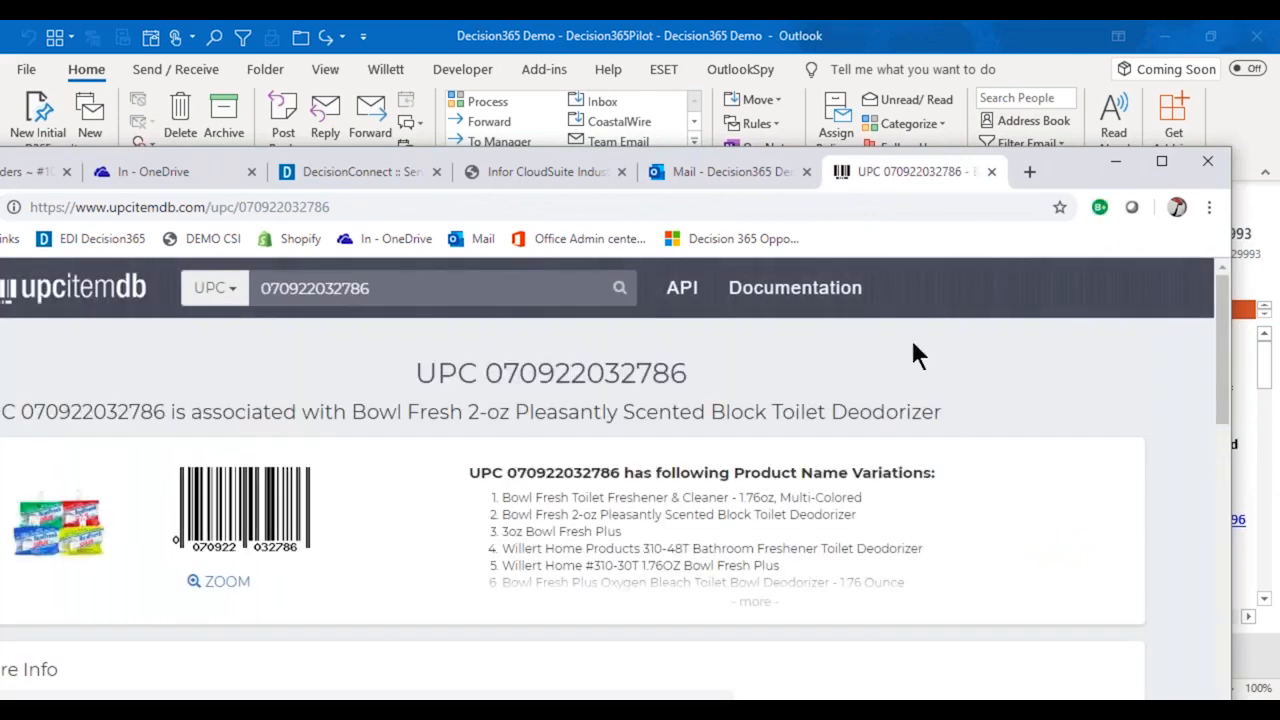
left_click_drag(1077, 175, 1111, 97)
Examine the UPC's store listings, prices and similar numbers, and close the lookup page to return to the Outlook order list.
scroll(328, 538, "down", 5)
scroll(330, 545, "up", 5)
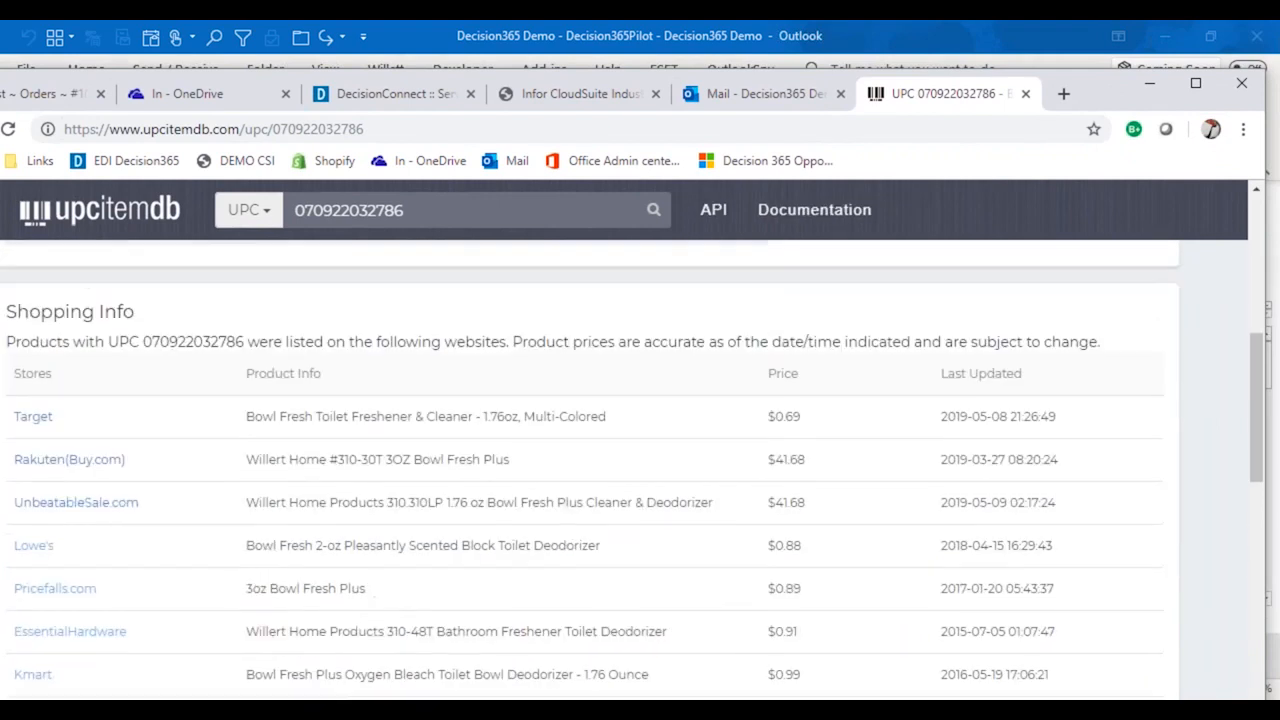
scroll(480, 545, "down", 1)
scroll(561, 577, "down", 4)
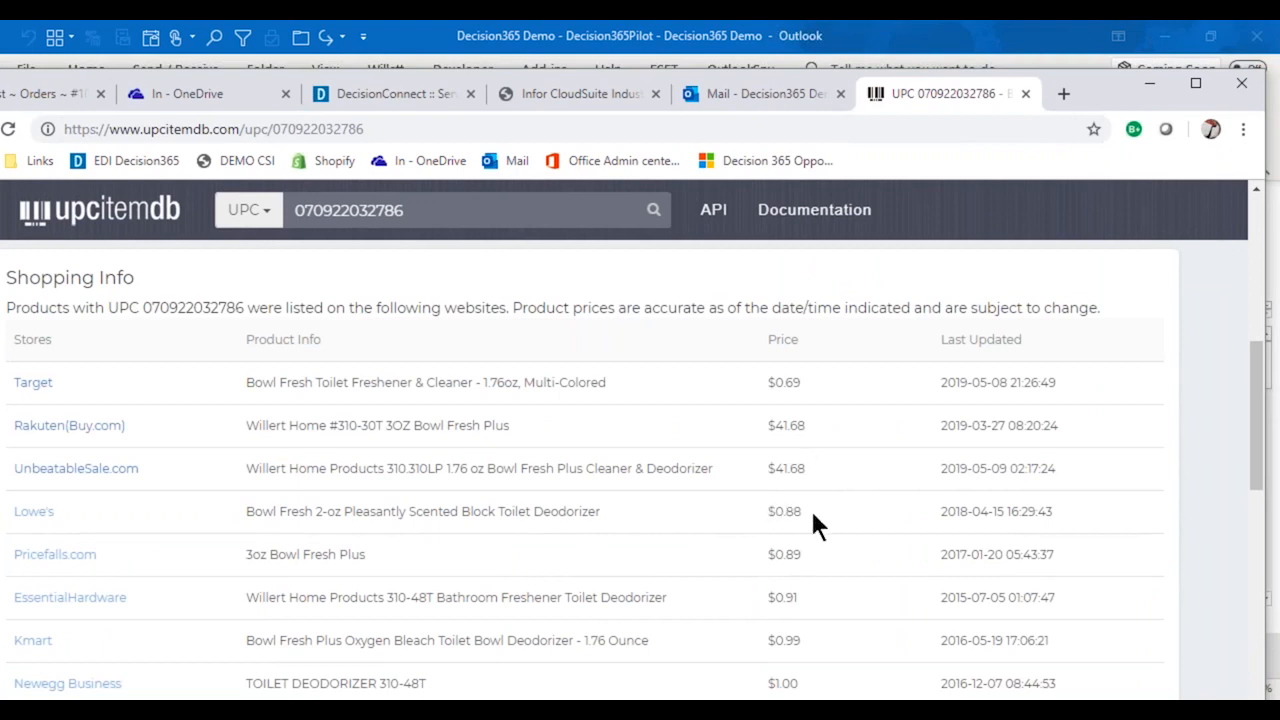
scroll(797, 570, "down", 10)
scroll(795, 575, "up", 3)
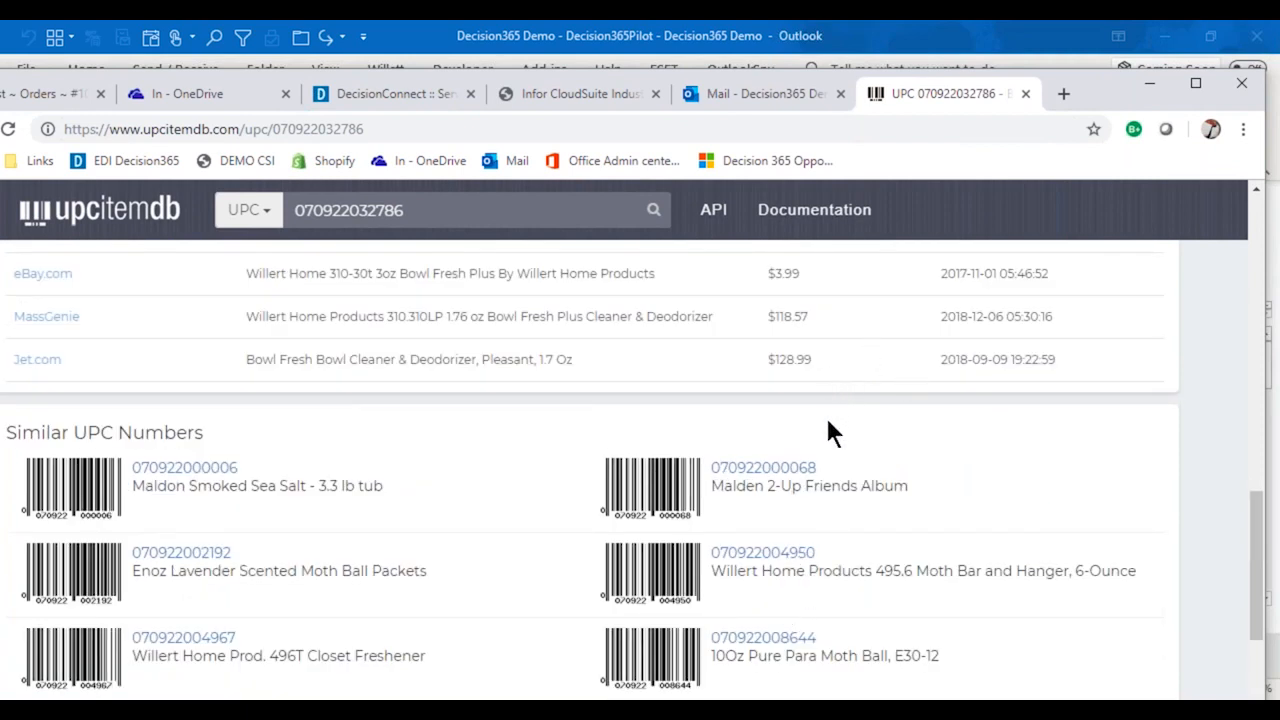
scroll(823, 419, "up", 10)
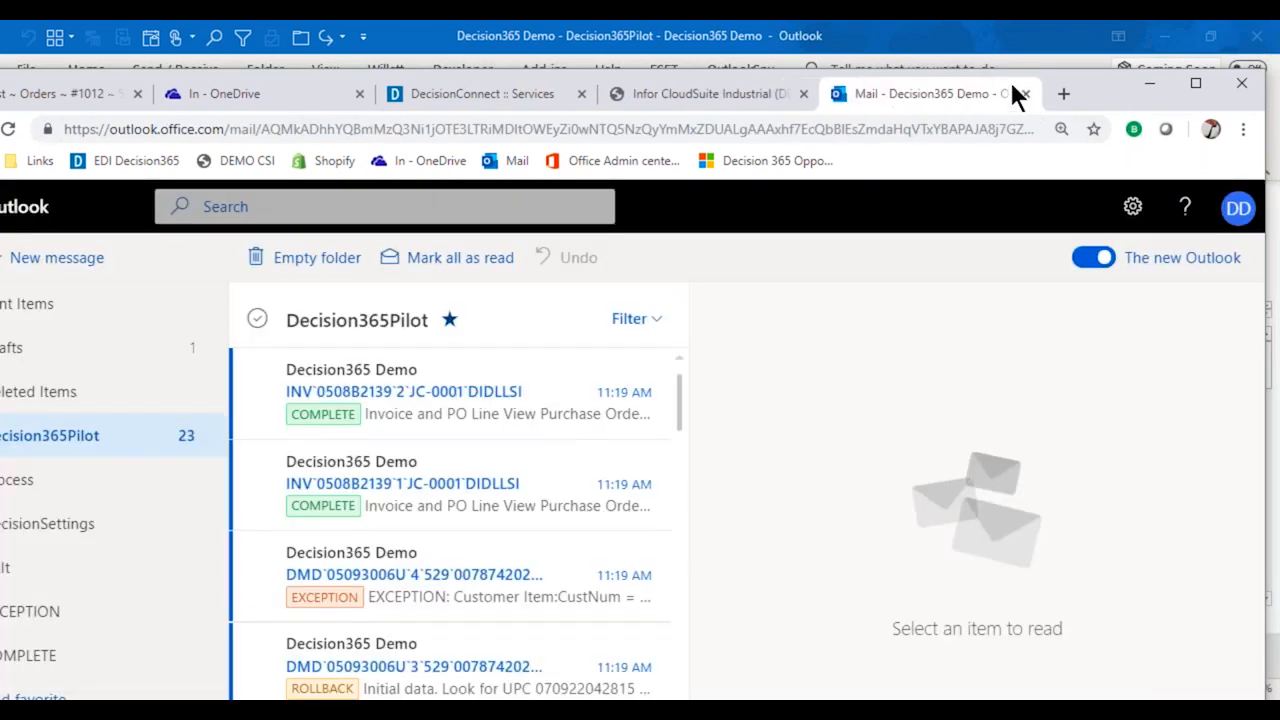
left_click(965, 50)
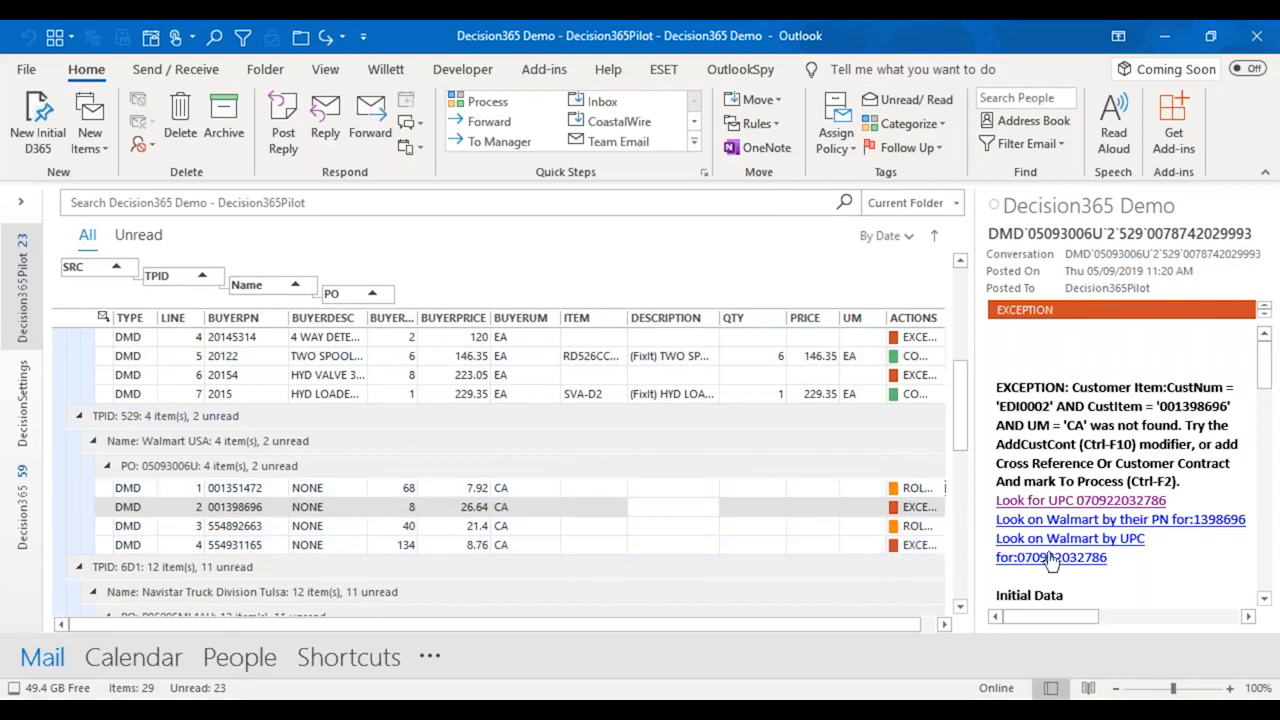
Read through the initial data of line 2 in the Walmart USA order.
scroll(1164, 530, "down", 4)
scroll(1154, 560, "down", 12)
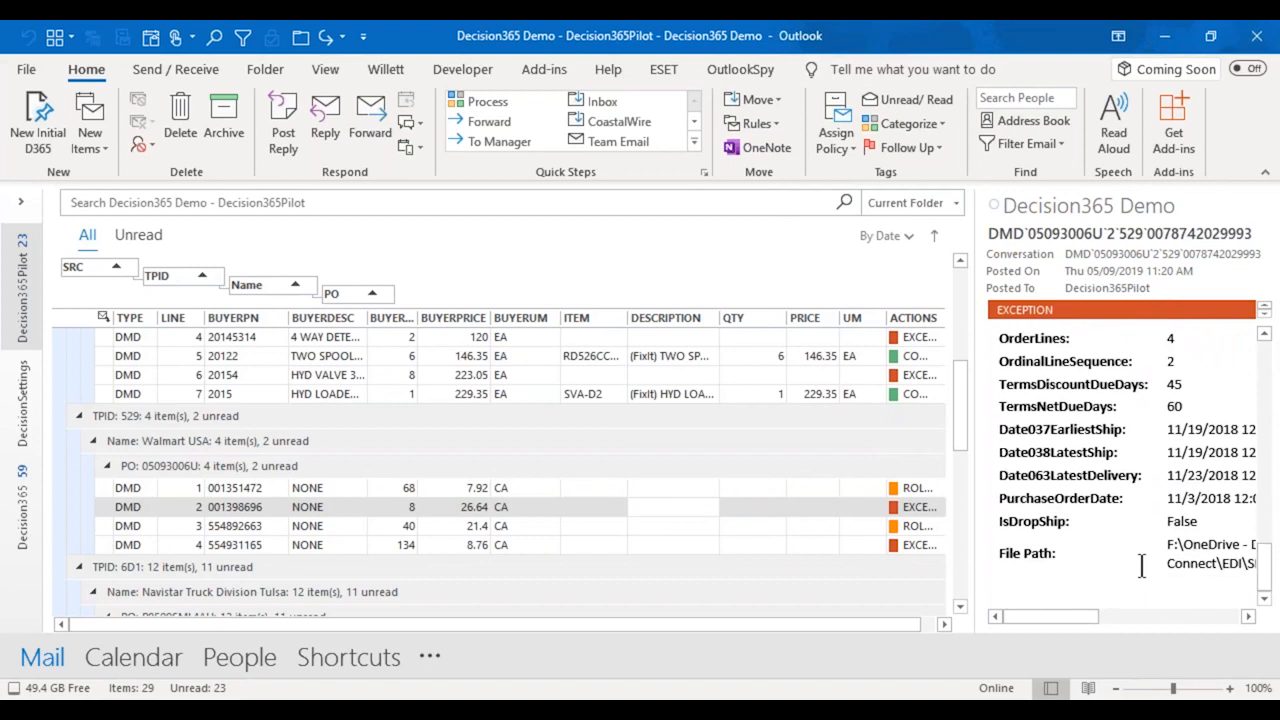
scroll(1141, 566, "up", 15)
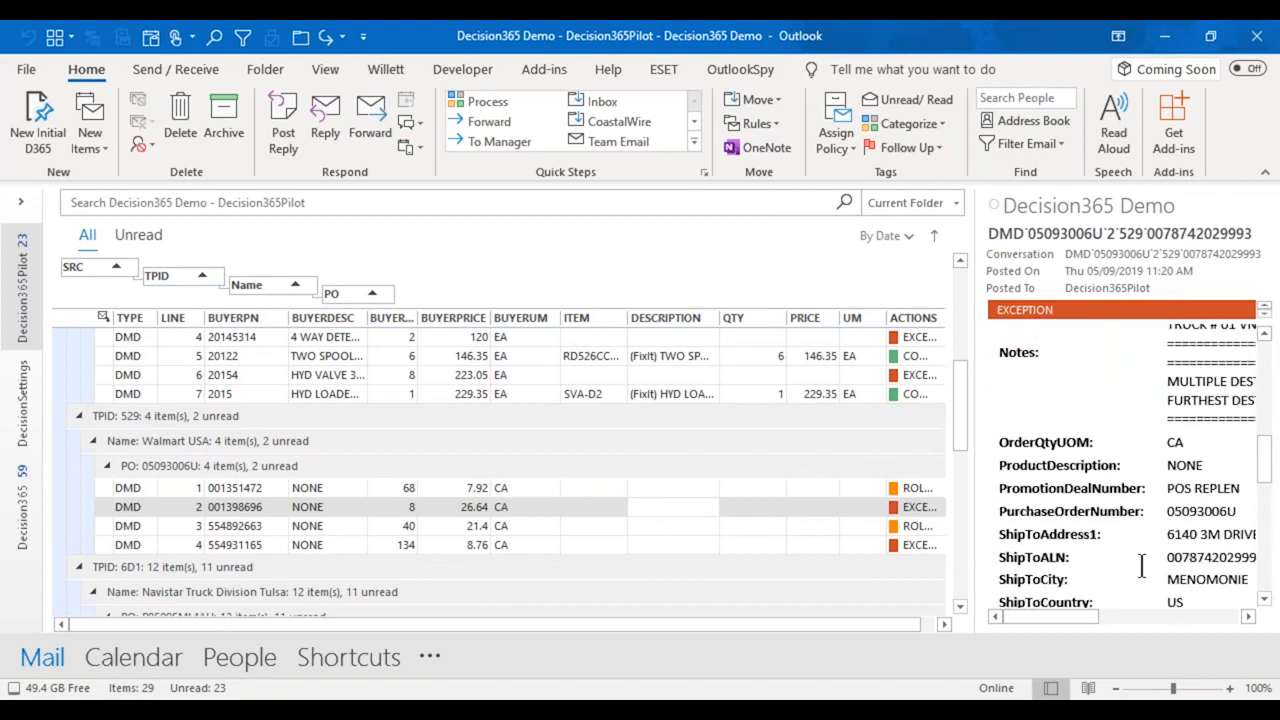
Assign the FixIt category to all lines of the Walmart USA purchase order group.
left_click(500, 462)
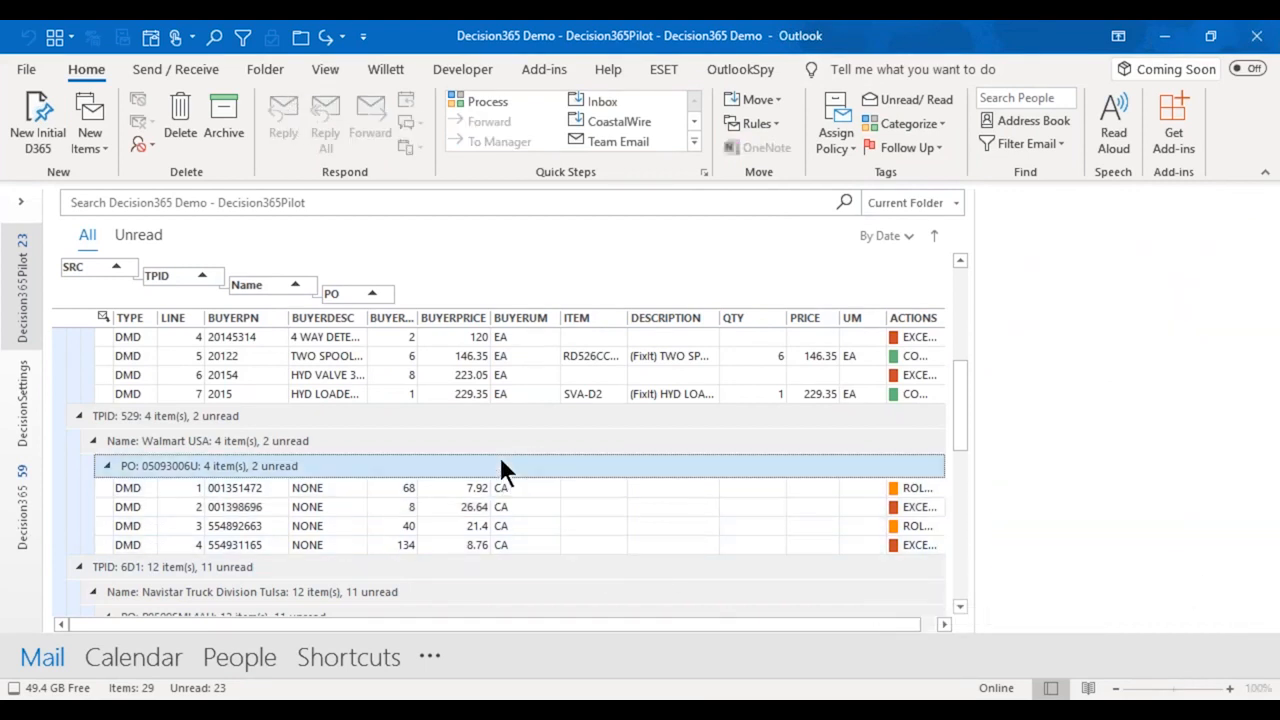
right_click(500, 462)
mouse_move(556, 307)
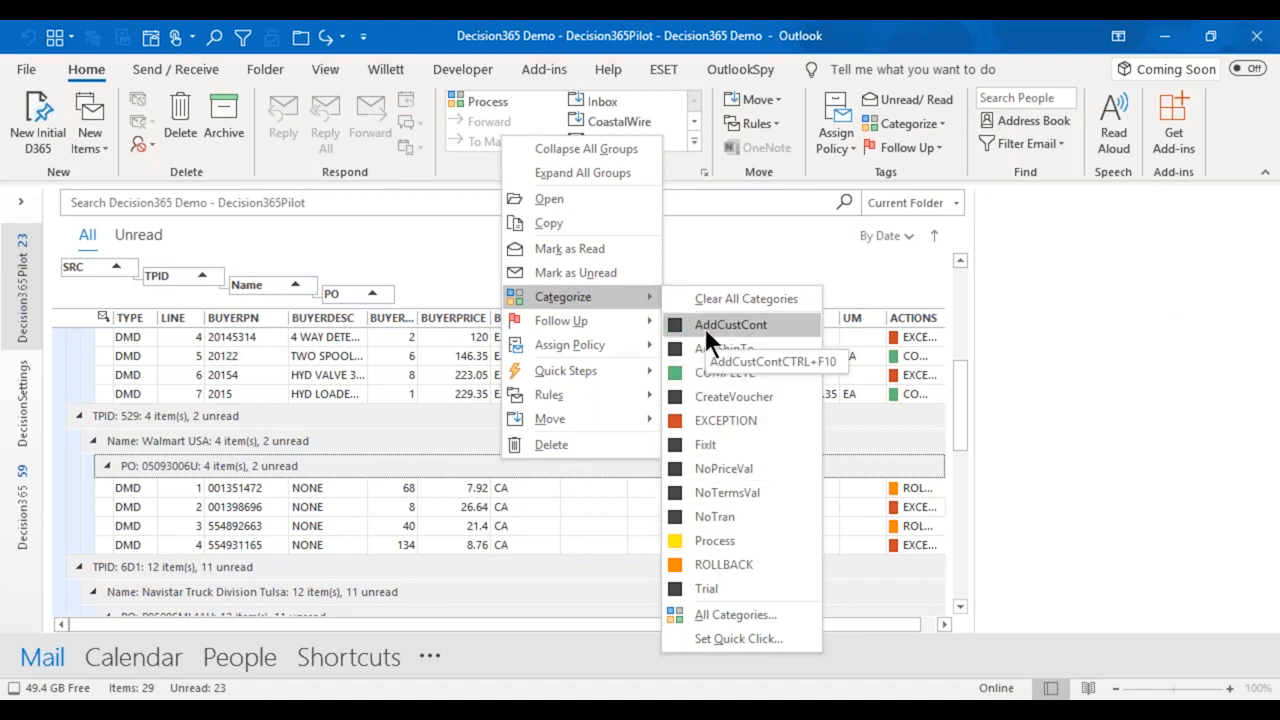
left_click(712, 442)
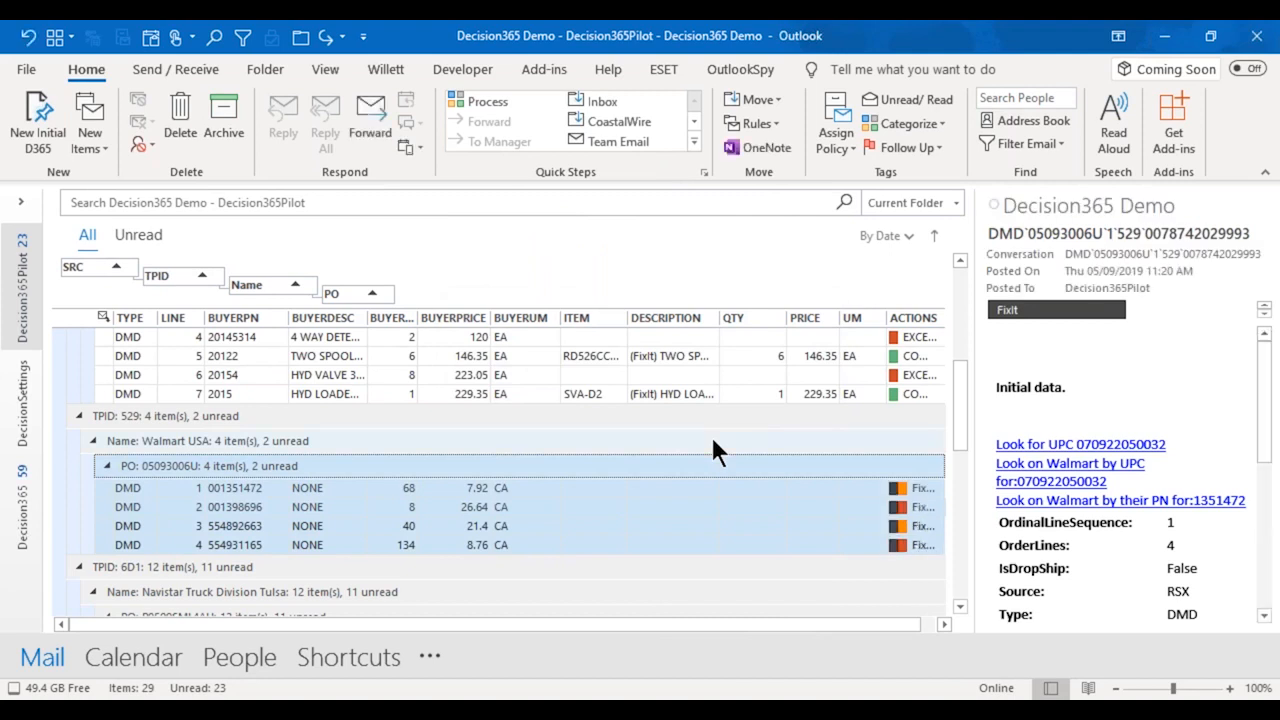
Add the Process category to all lines of the Walmart USA purchase order group.
right_click(669, 466)
mouse_move(735, 316)
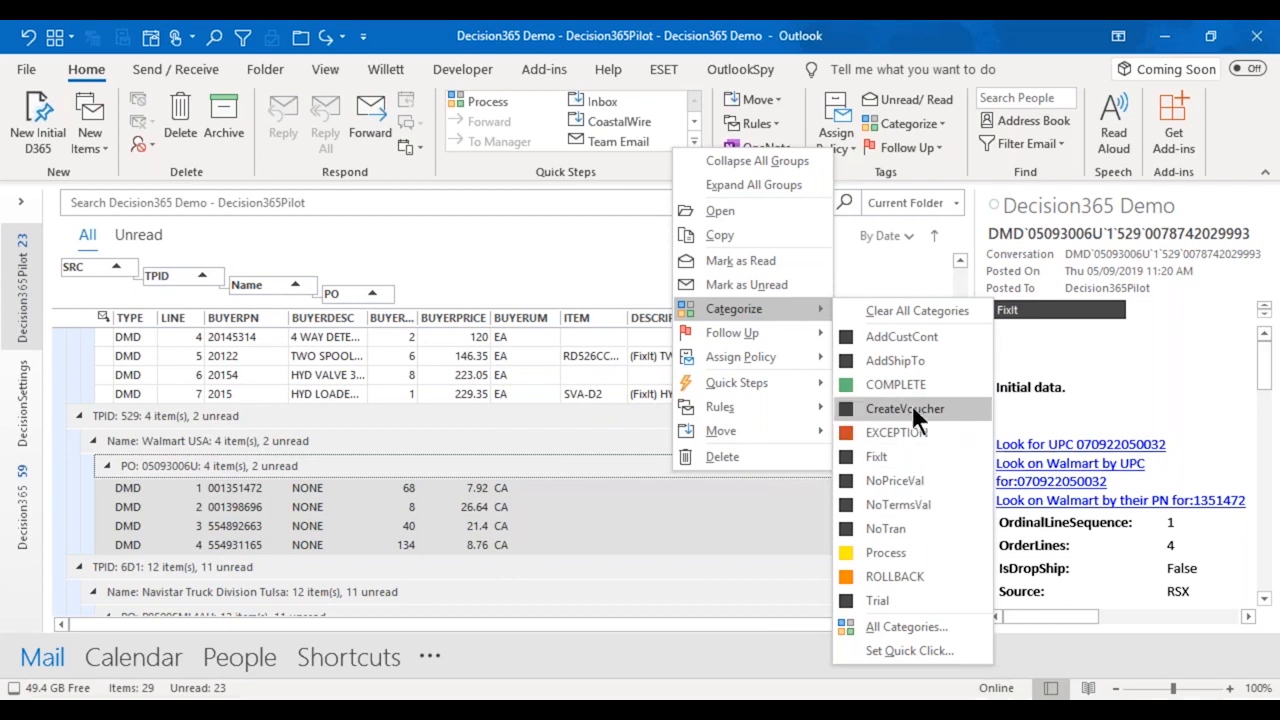
left_click(881, 559)
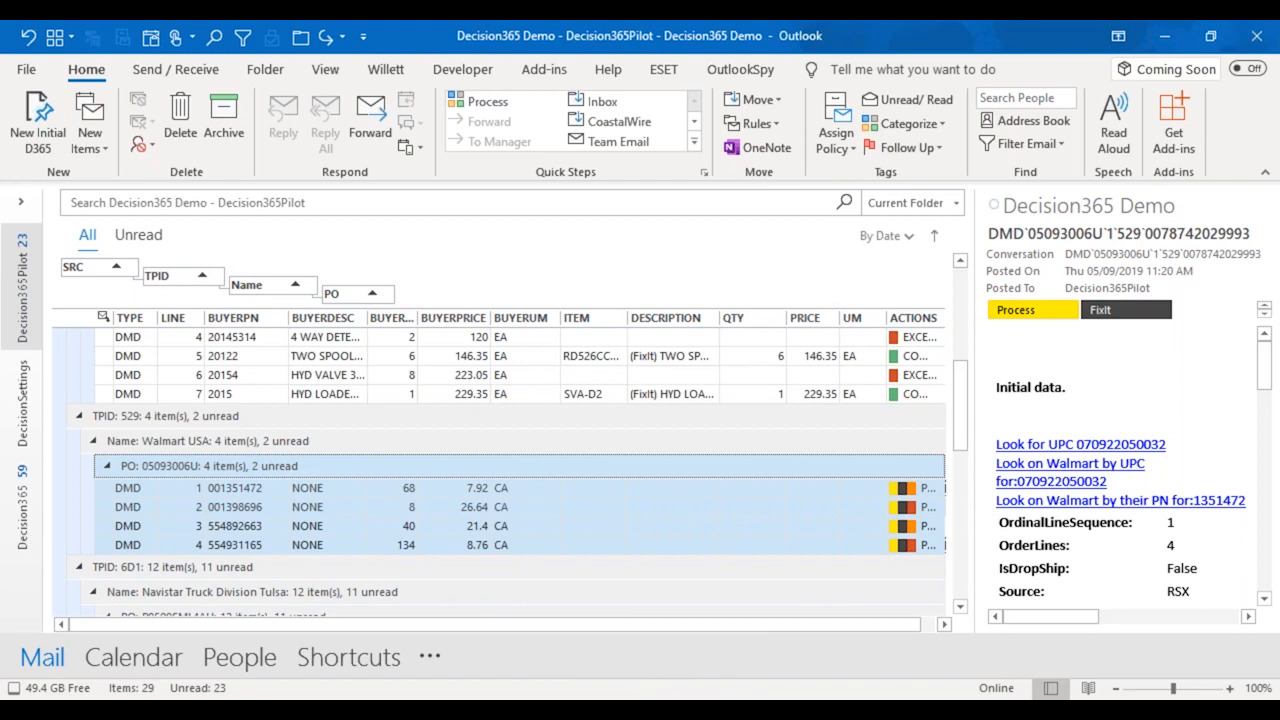
Switch to CloudSuite Industrial in the maximized browser and re-run the filter on the Walmart Customer Contracts list.
mouse_move(338, 710)
left_click(340, 655)
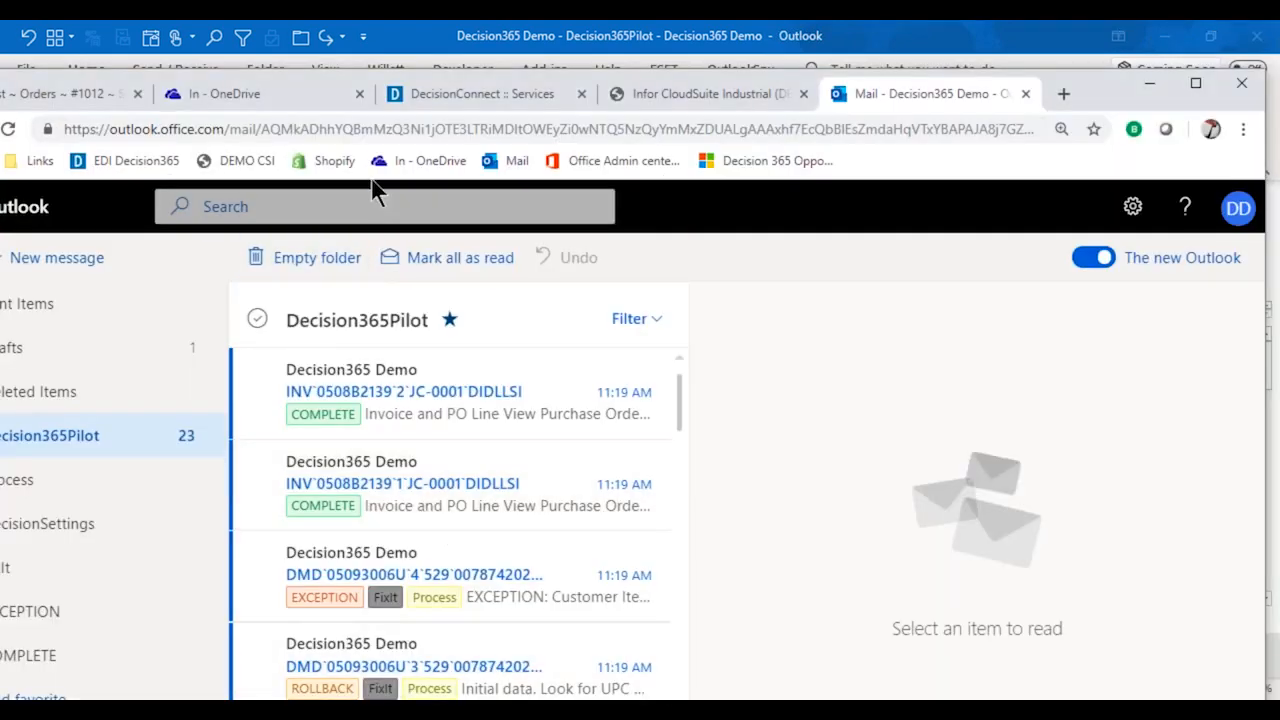
left_click(690, 98)
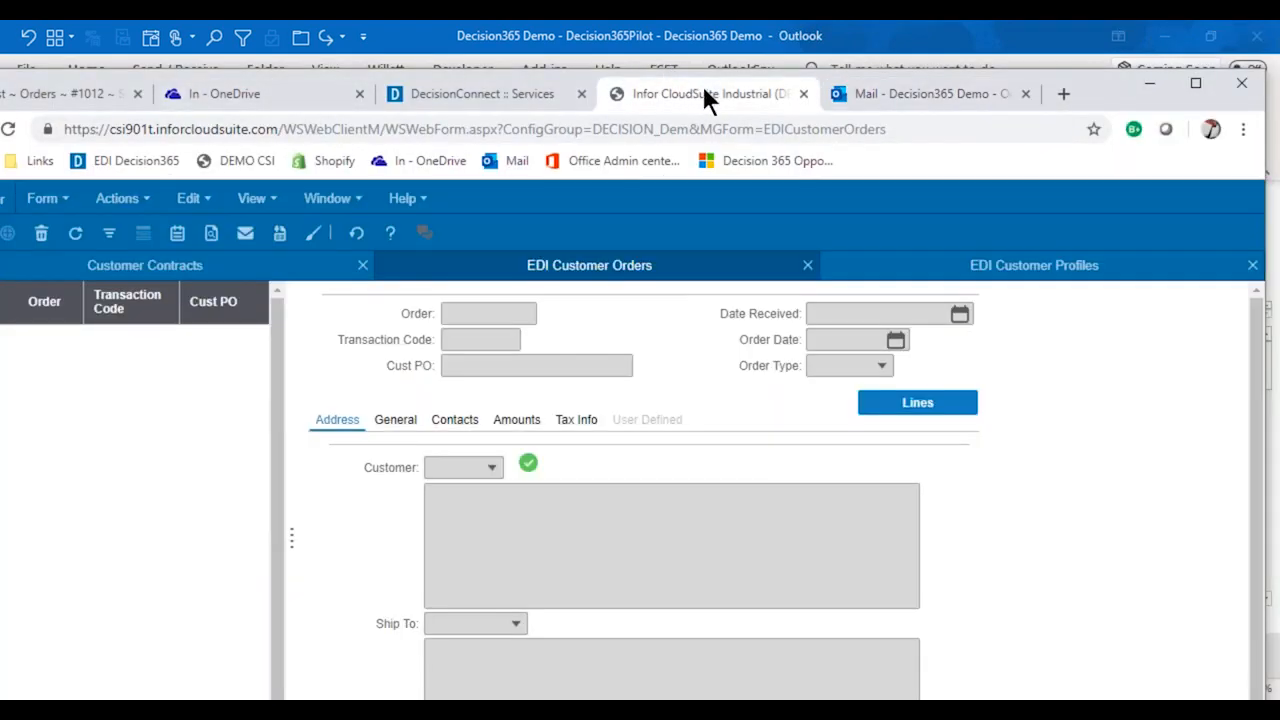
left_click(1186, 84)
left_click(198, 209)
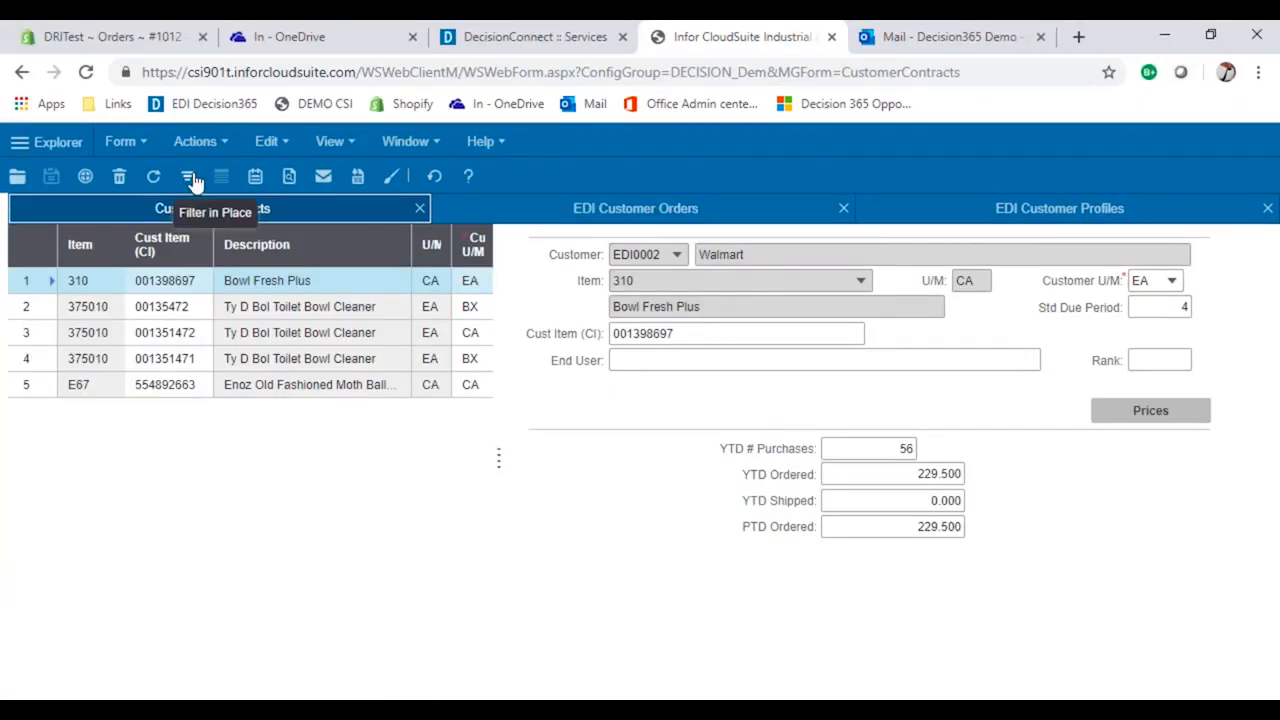
left_click(187, 176)
left_click(187, 176)
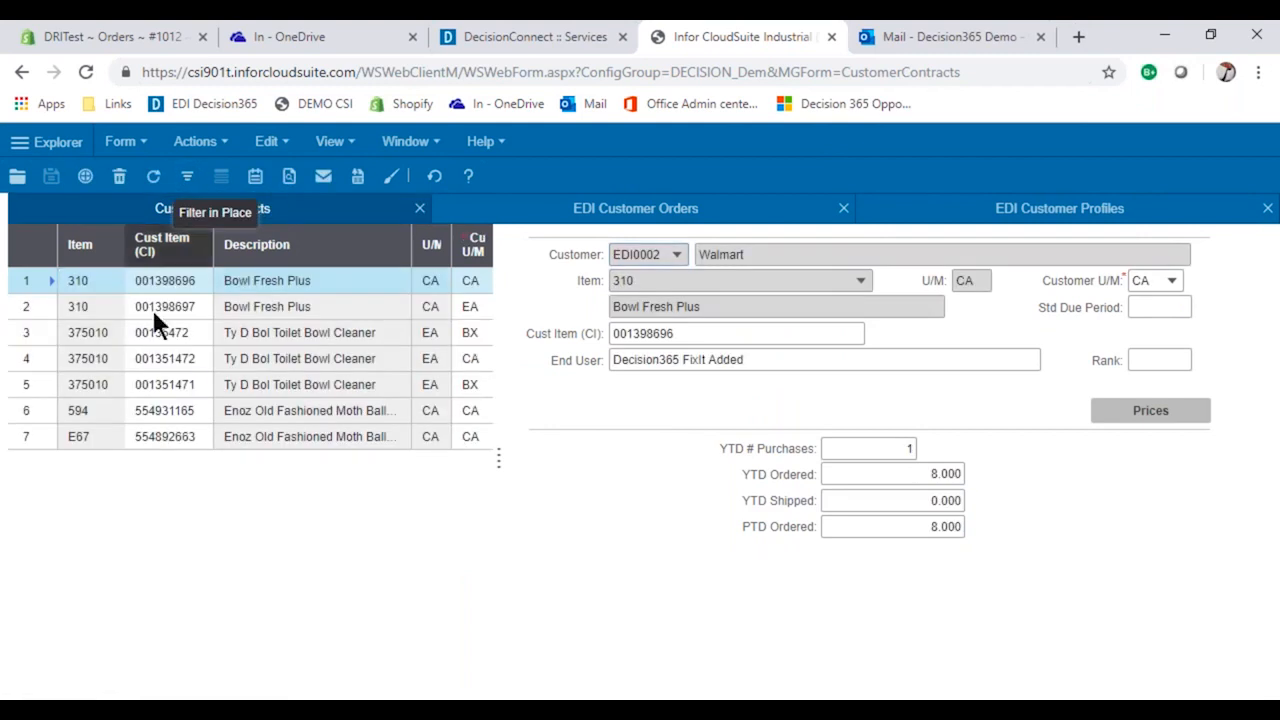
Review the Walmart customer contracts for item 594 and for item 310 with customer item 001398696.
left_click(97, 437)
left_click(92, 411)
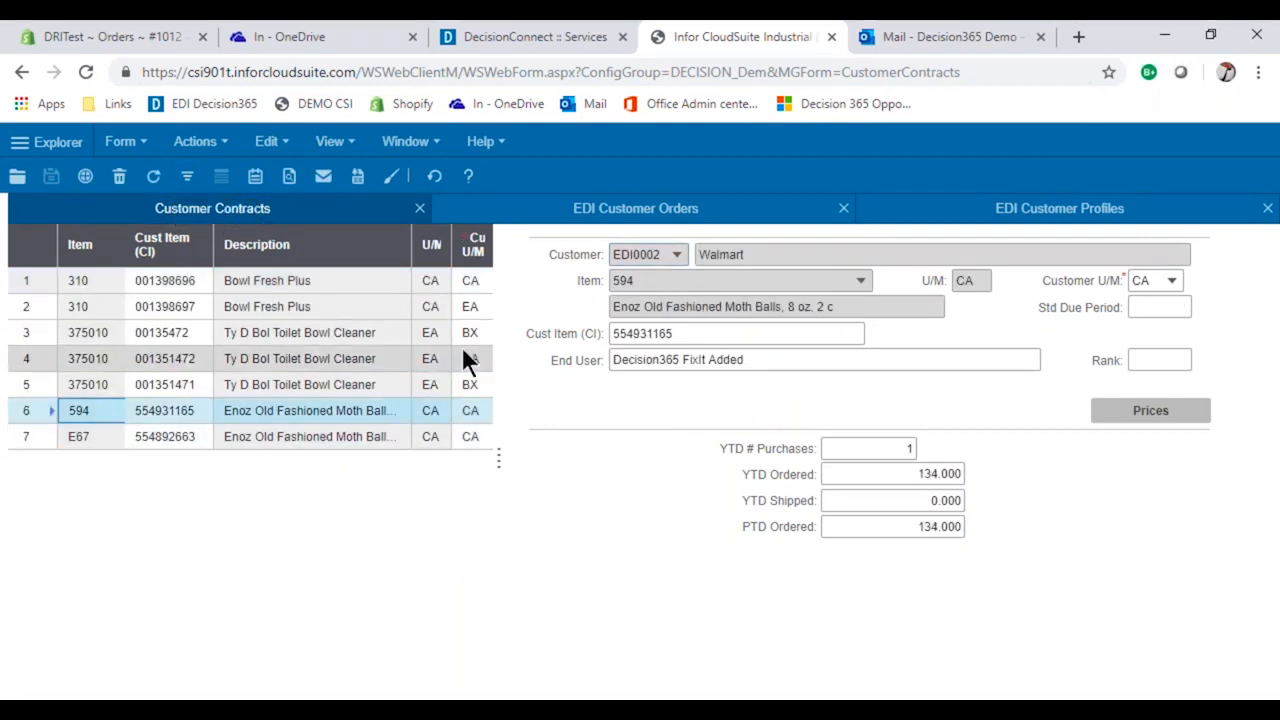
left_click(78, 306)
left_click(81, 290)
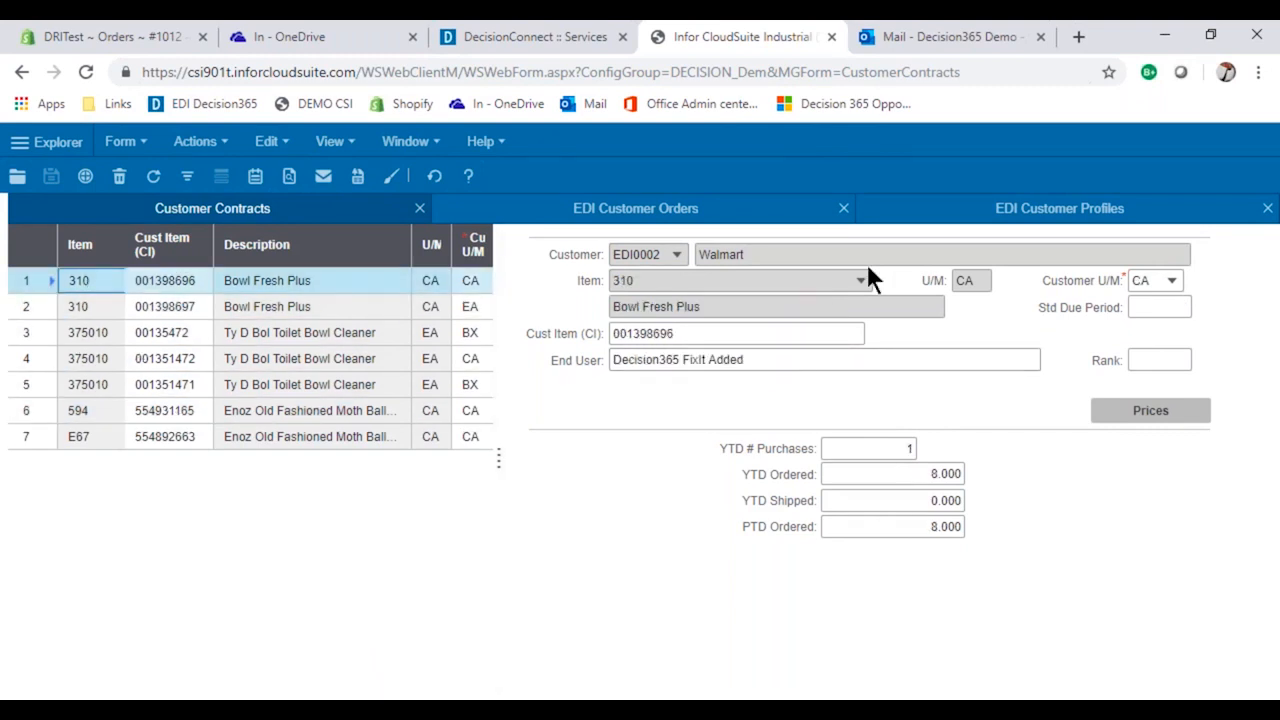
Load the EDI Customer Orders list and view the Web Store order with customer PO 1012.
left_click(614, 212)
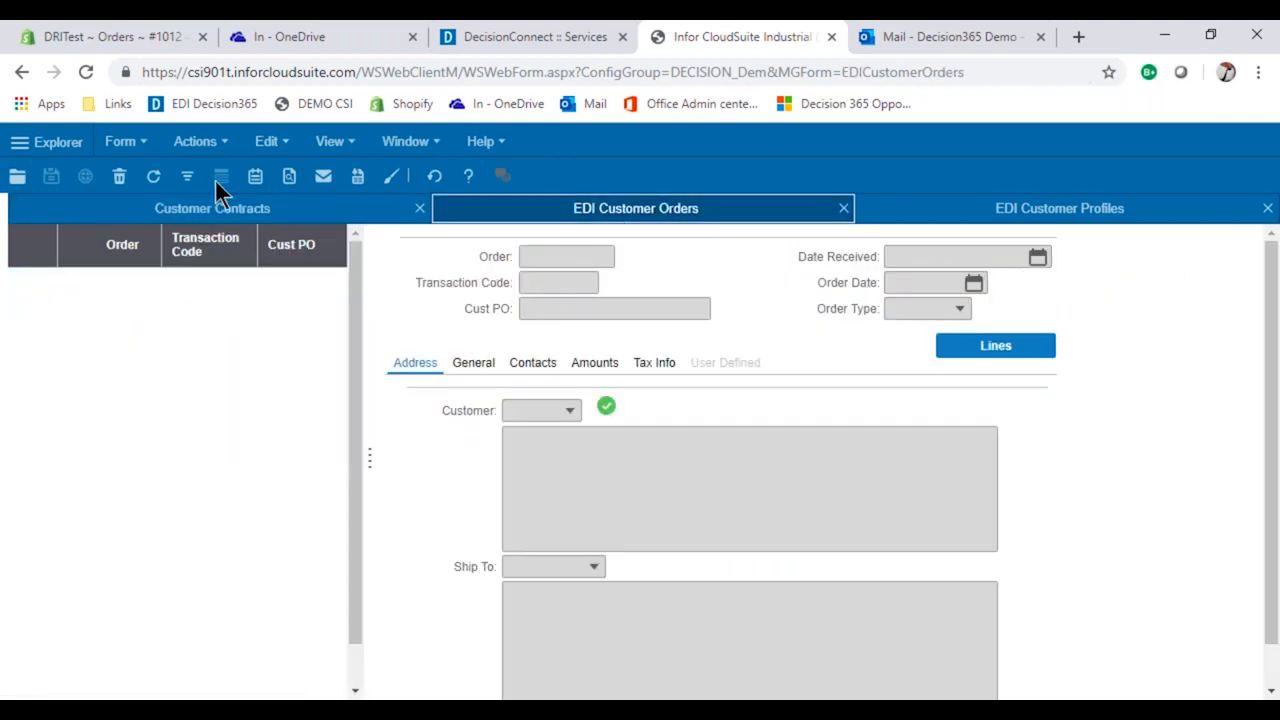
left_click(189, 180)
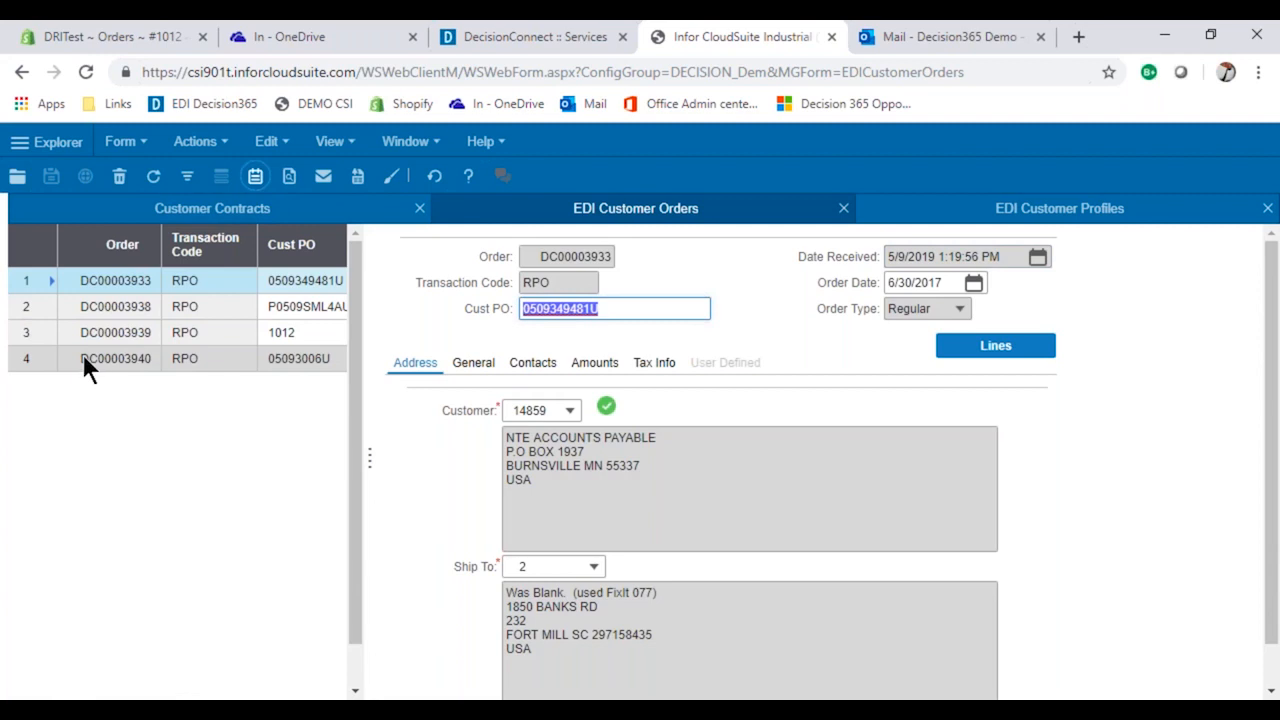
left_click(85, 338)
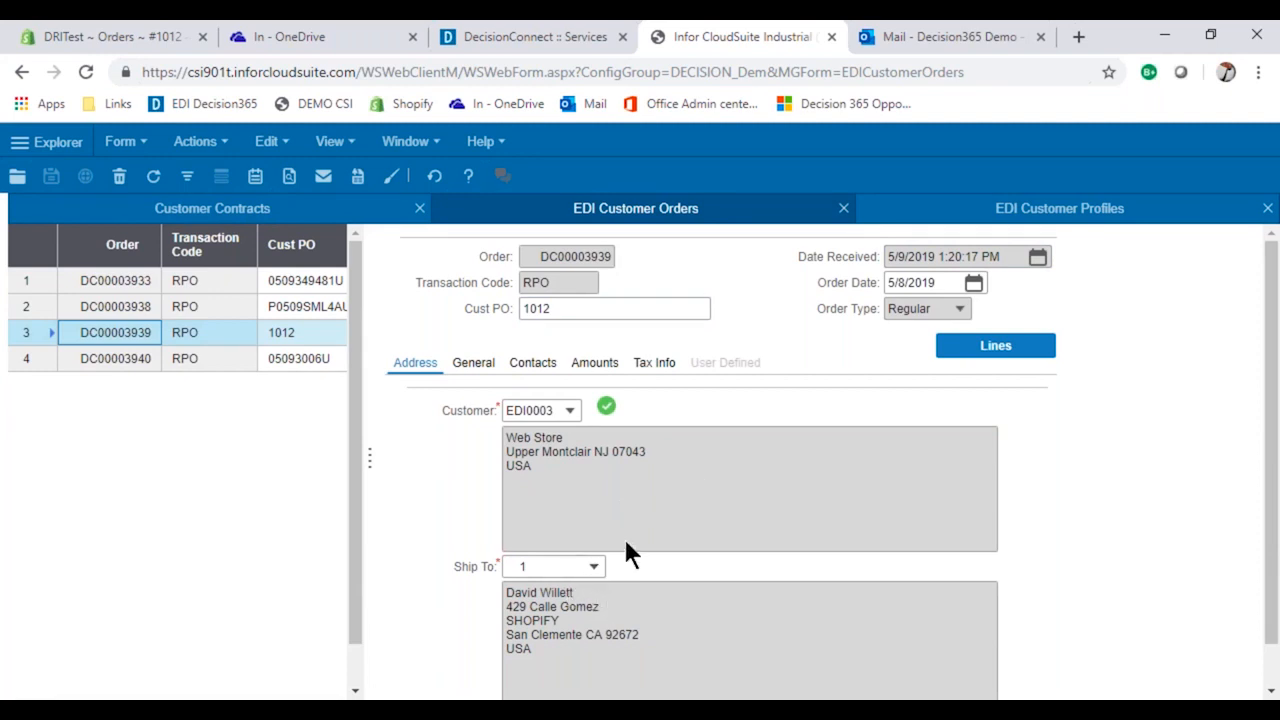
Open line 2 of the Walmart USA order in CloudSuite from Outlook, review the order line, and close its page.
left_click(1165, 36)
left_click(755, 505)
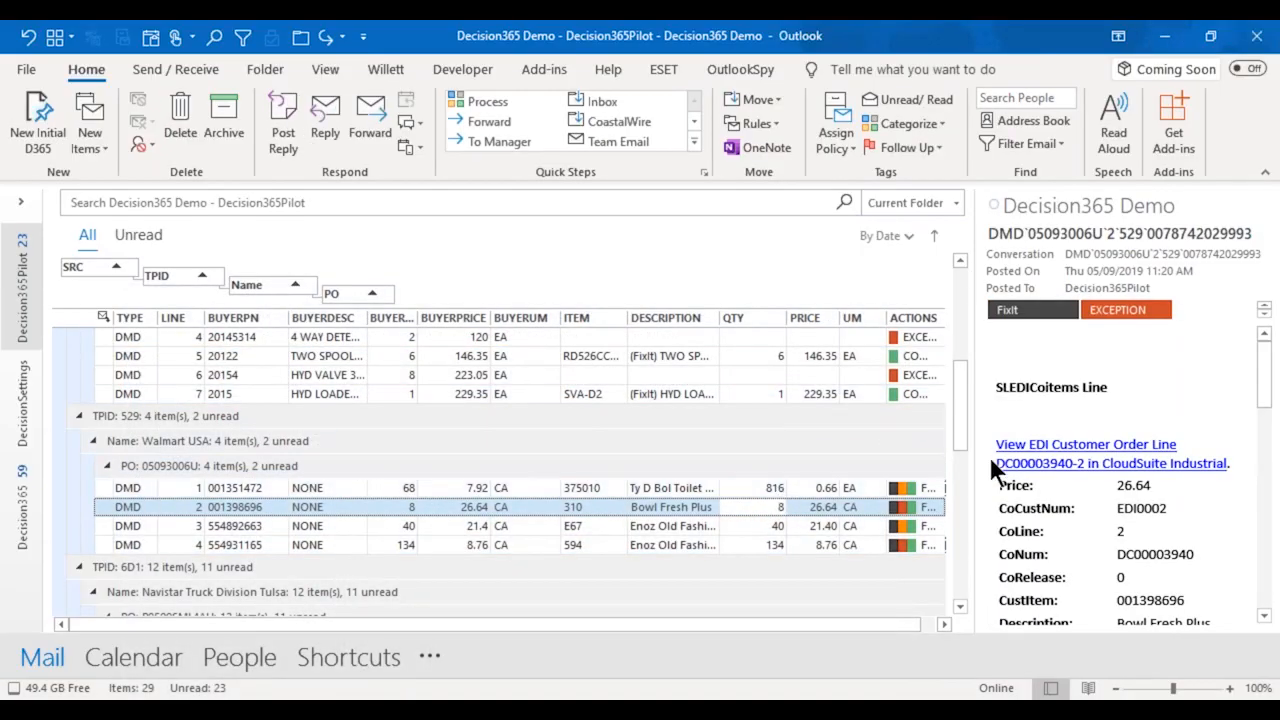
left_click(1083, 470)
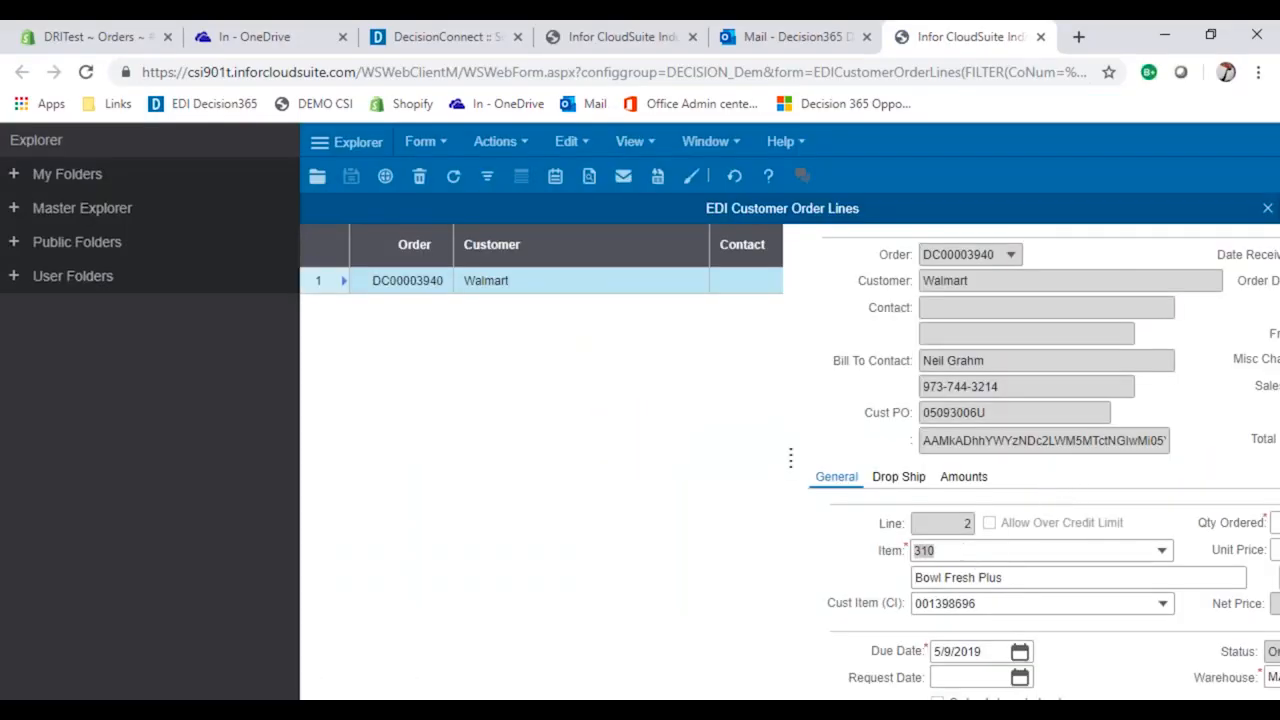
left_click(318, 141)
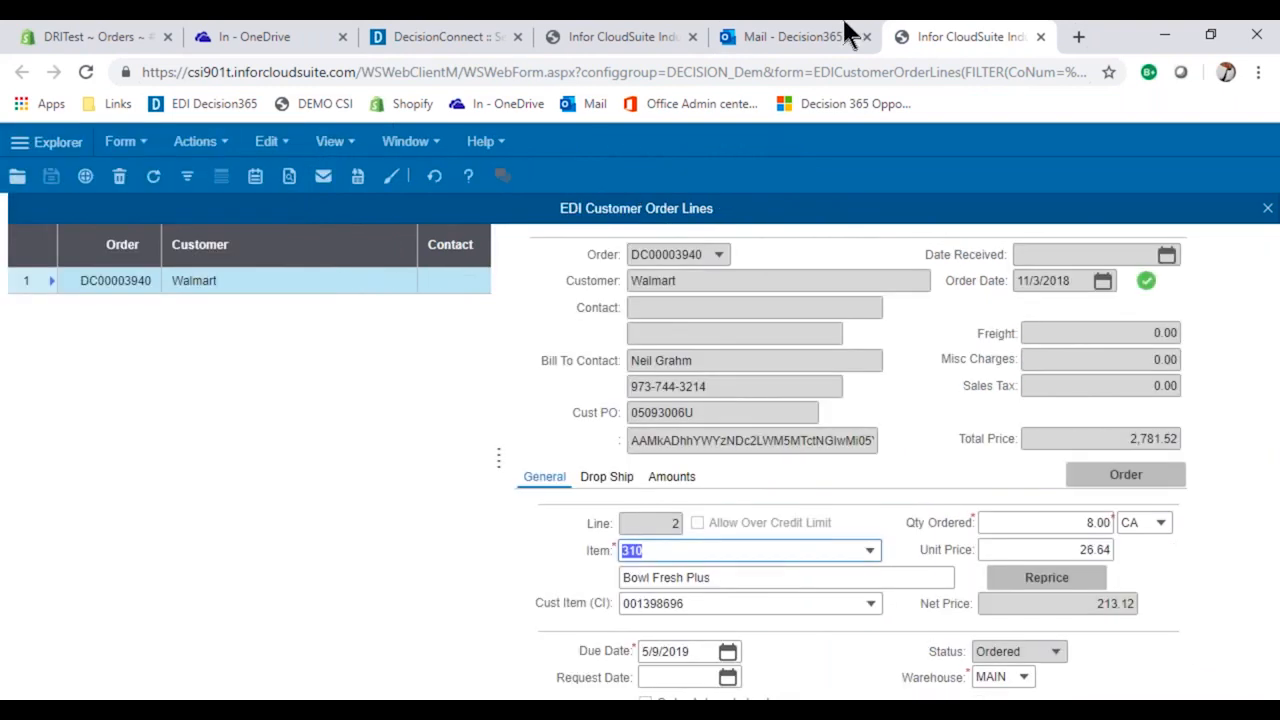
left_click(1040, 36)
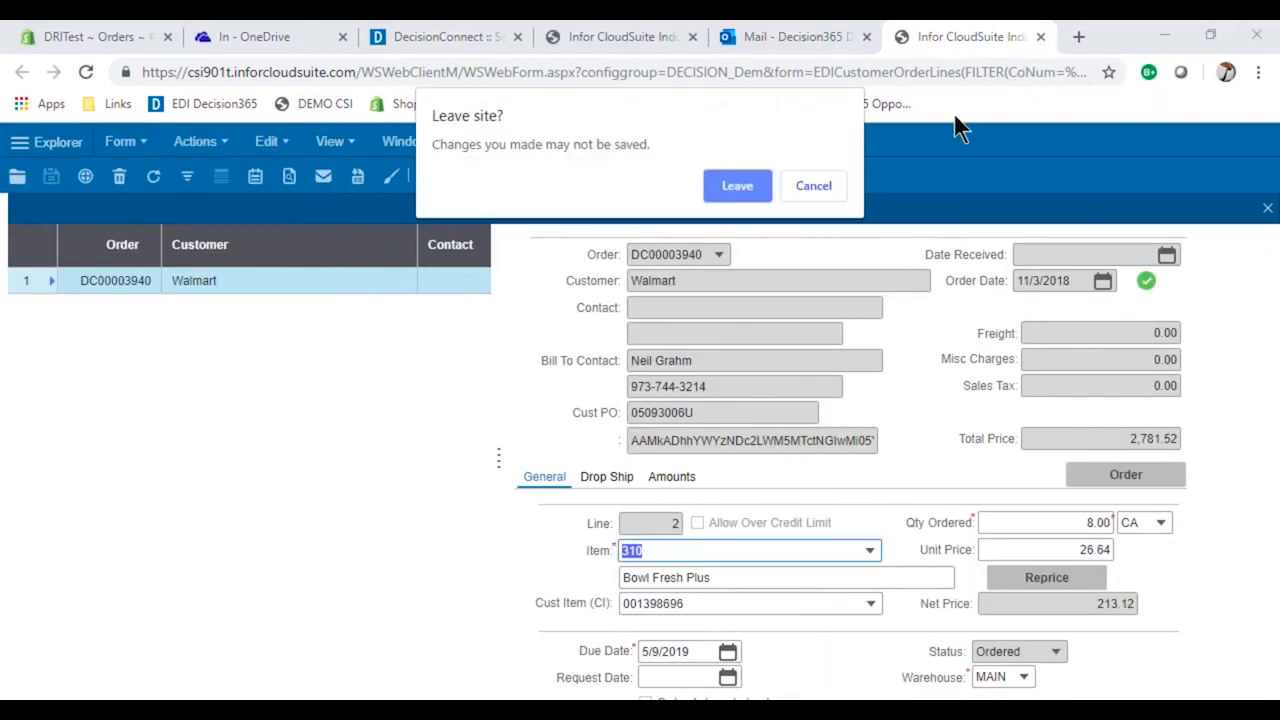
left_click(737, 186)
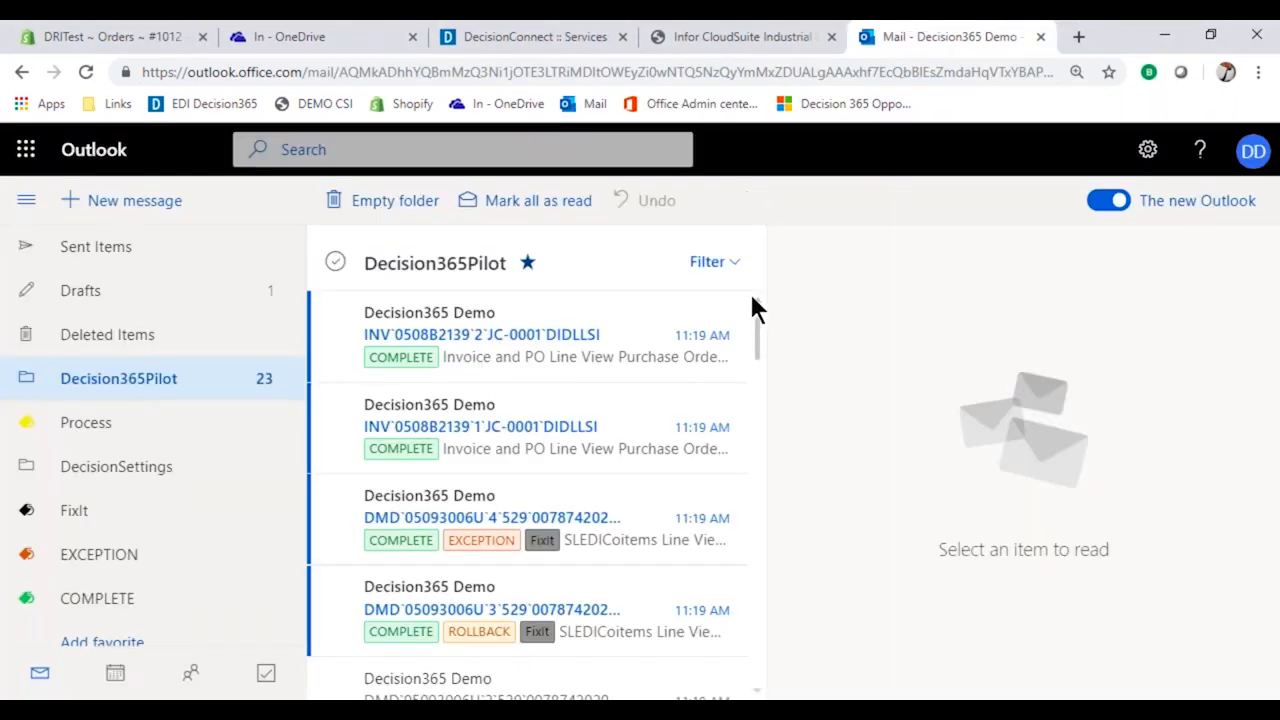
Look at the EDI customer orders again, return to the Outlook order list, and read invoice line 1 of the cXML purchase order.
left_click(688, 37)
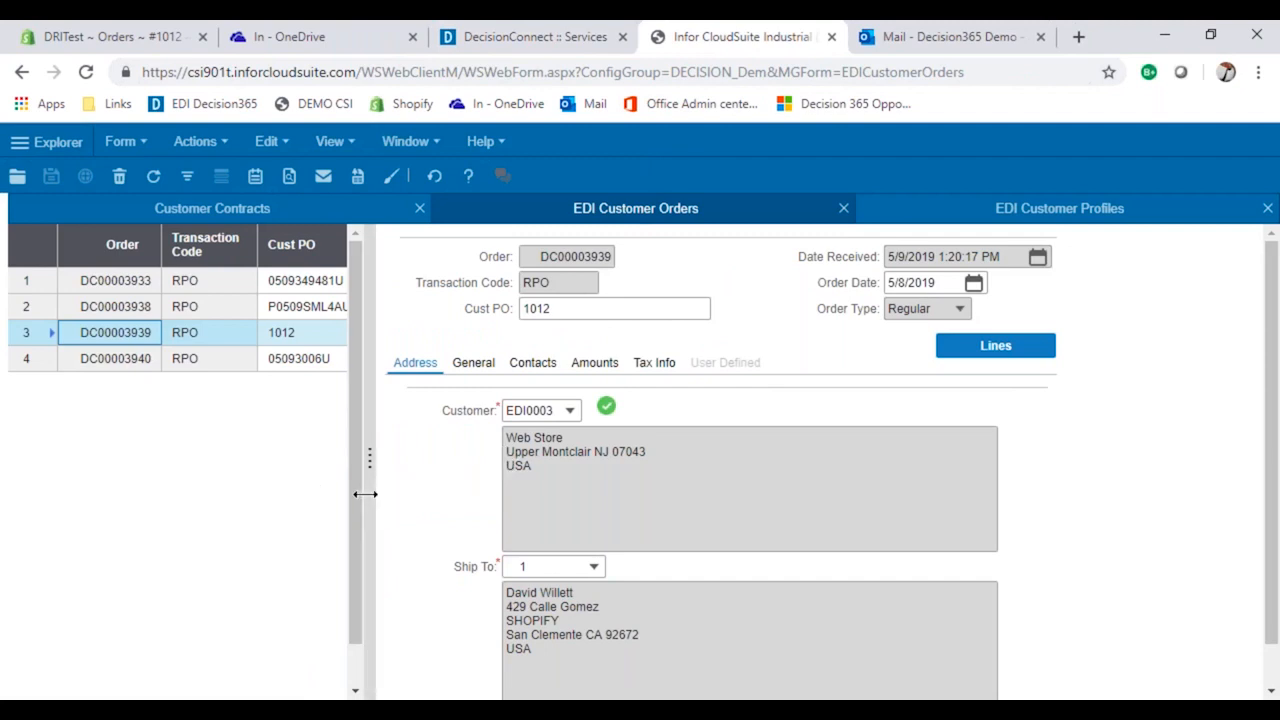
mouse_move(454, 712)
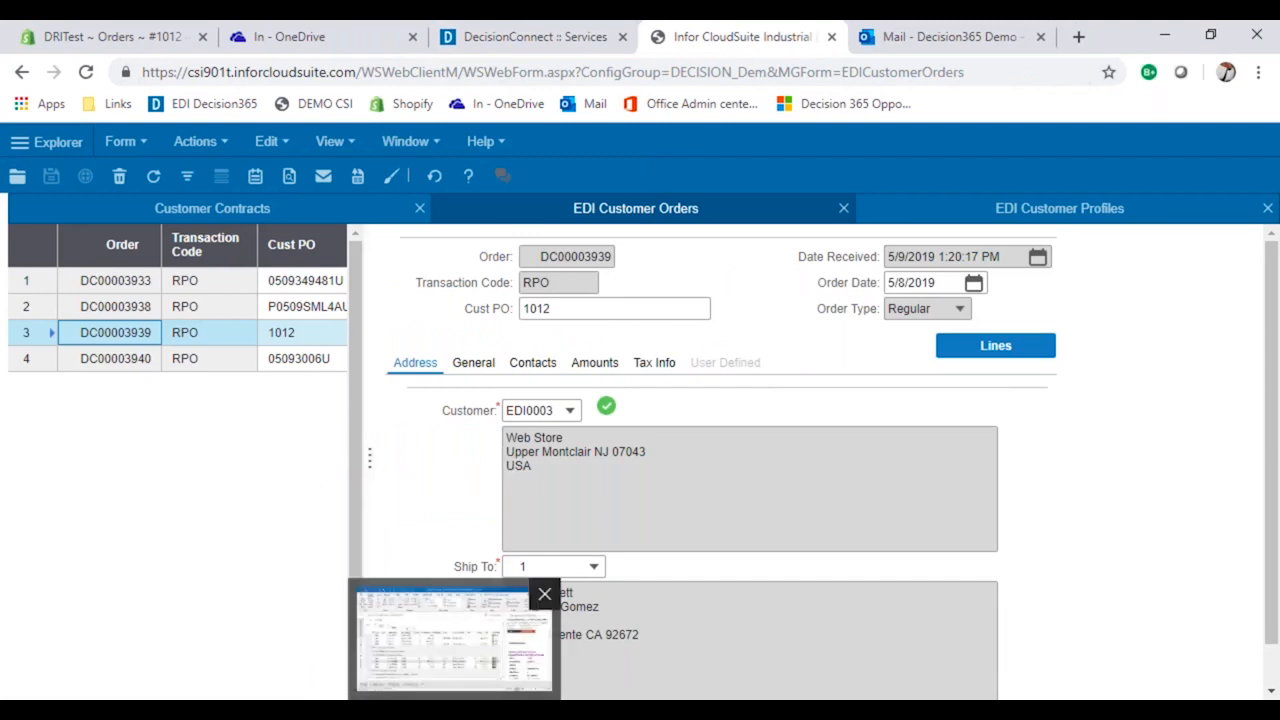
left_click(454, 640)
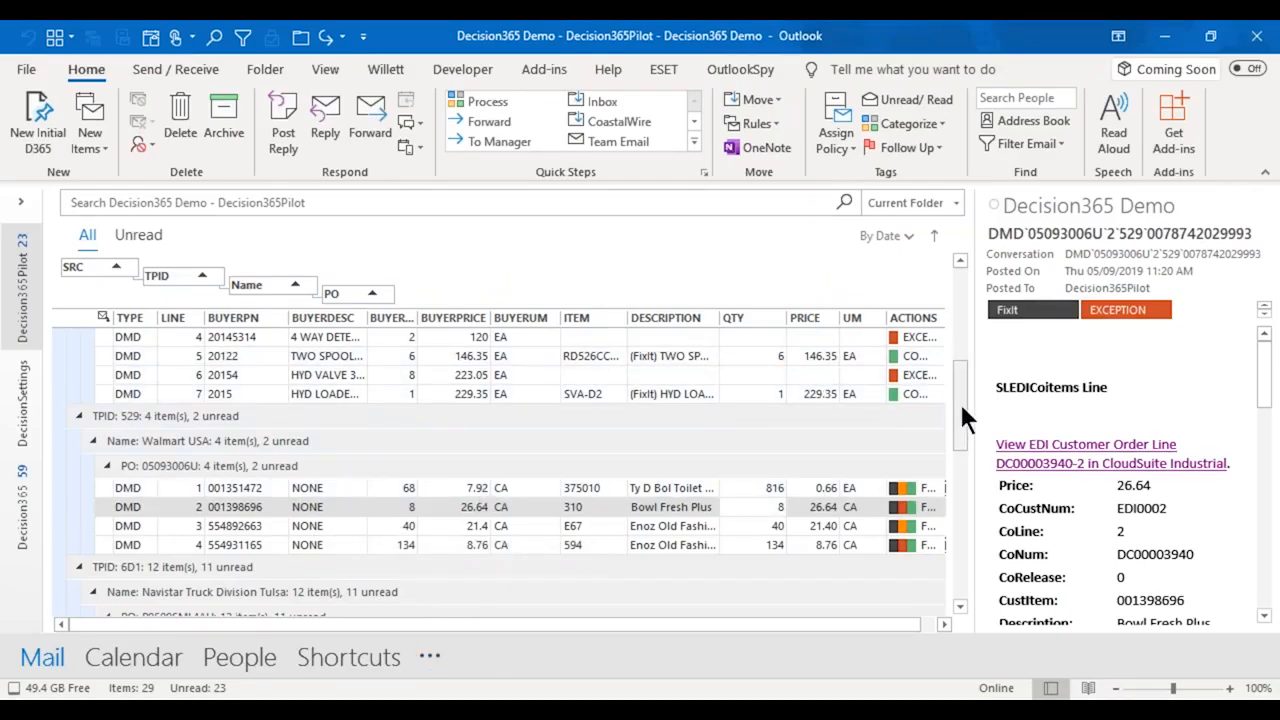
scroll(906, 405, "up", 2)
scroll(490, 392, "up", 4)
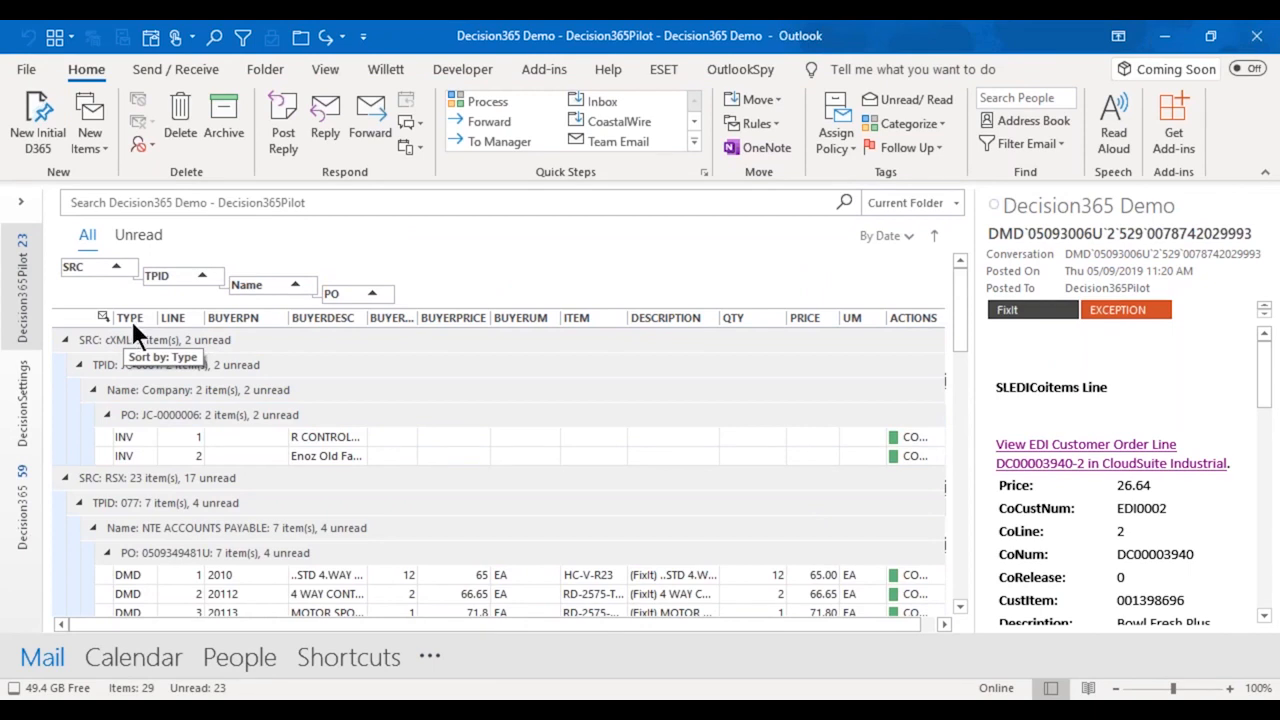
left_click(130, 436)
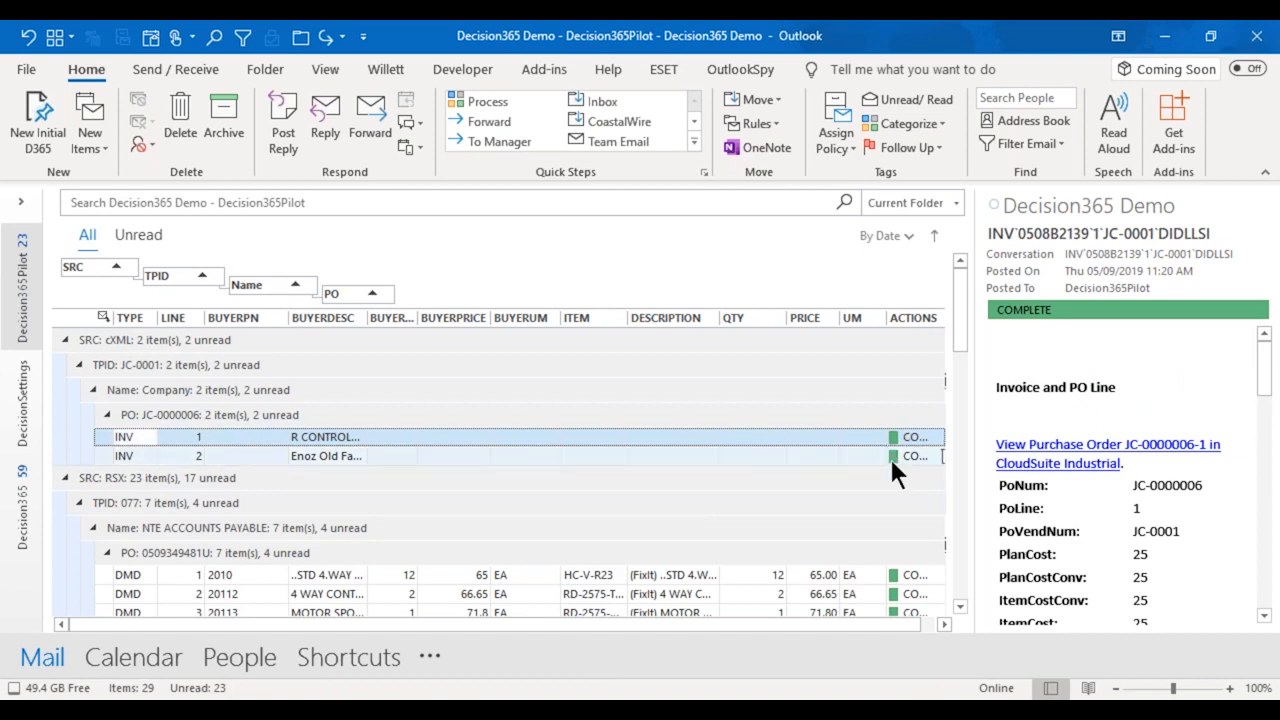
Assign the CreateVoucher category to both invoice lines of the cXML purchase order group.
left_click(273, 410)
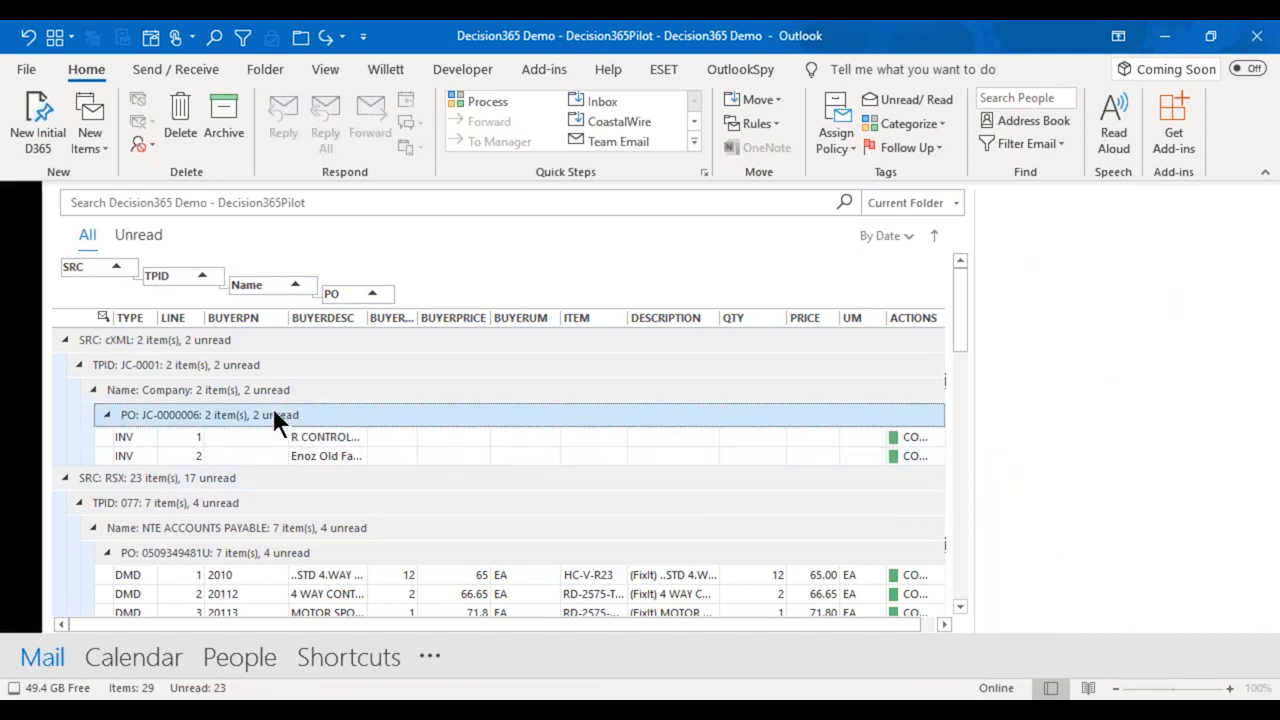
right_click(273, 408)
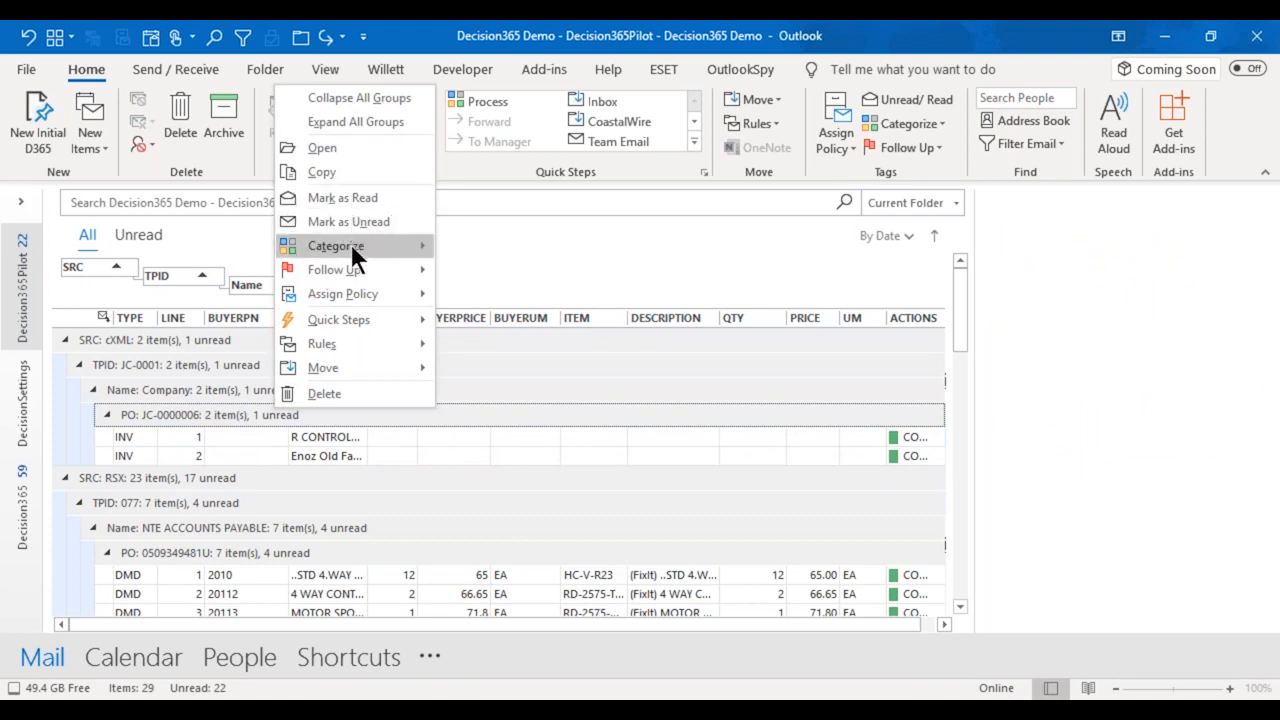
mouse_move(351, 244)
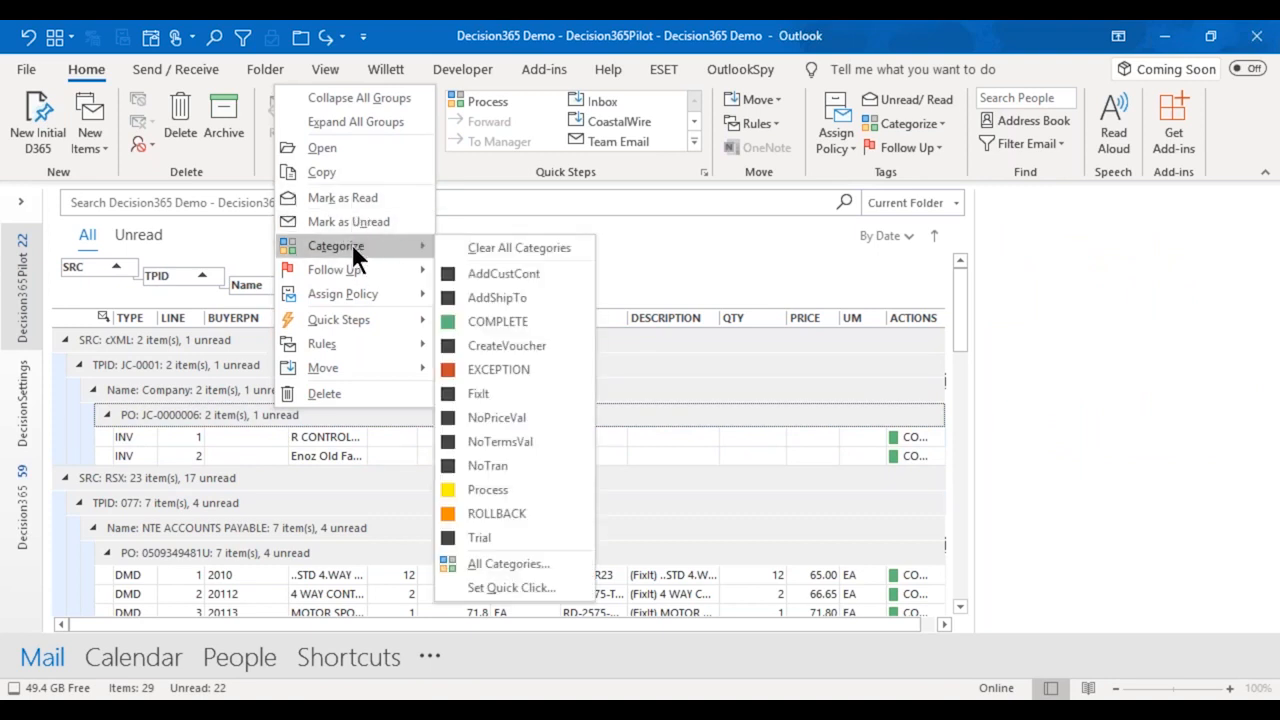
left_click(519, 343)
Add the Process category to both invoice lines of the cXML purchase order group.
left_click(360, 409)
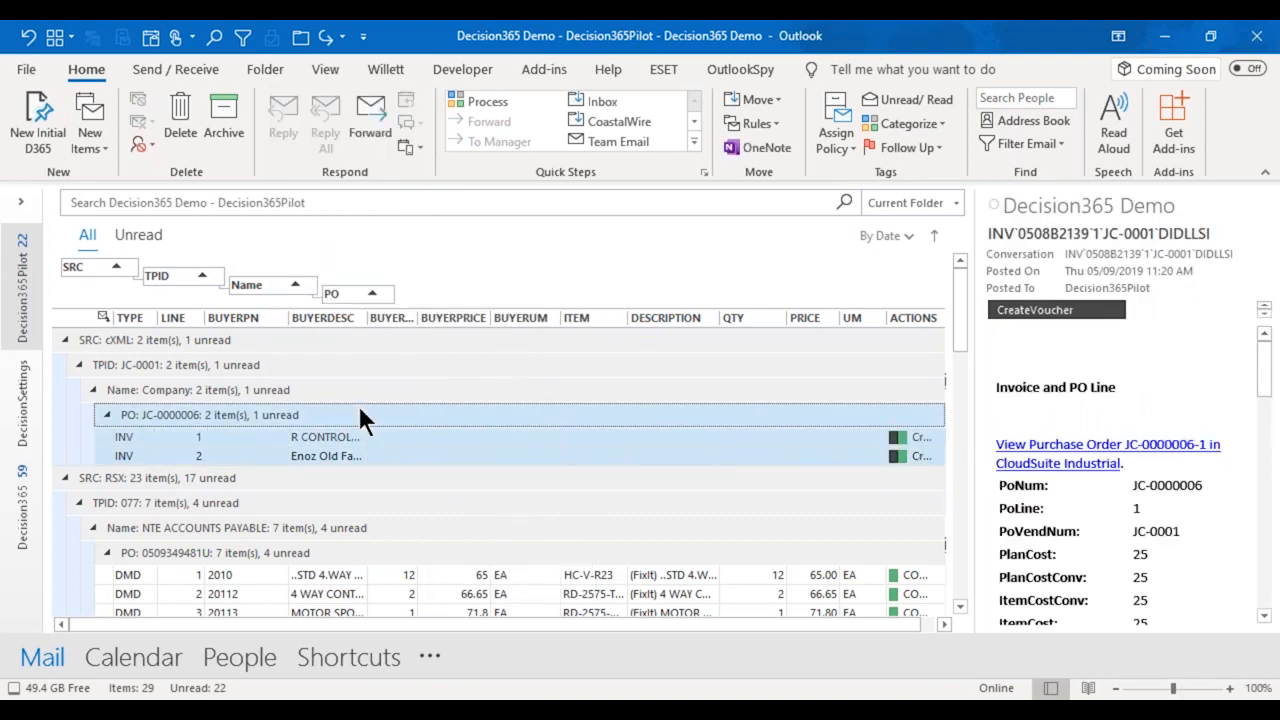
right_click(360, 409)
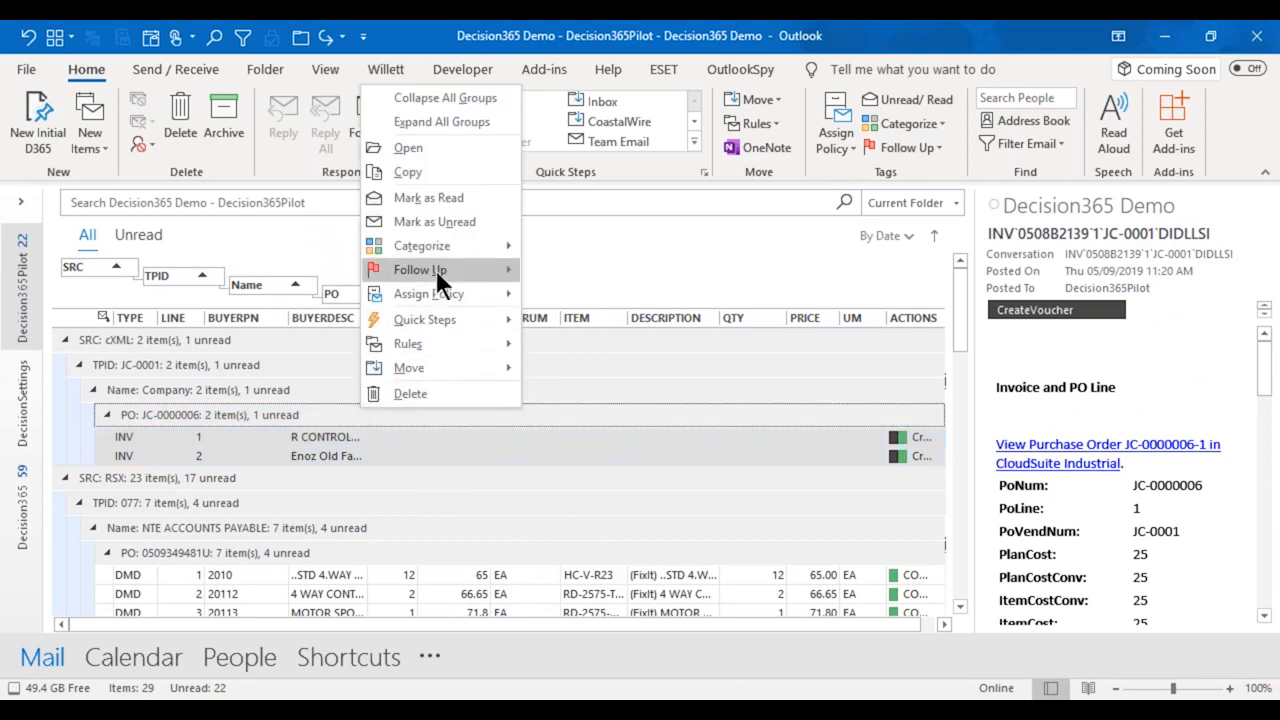
mouse_move(440, 246)
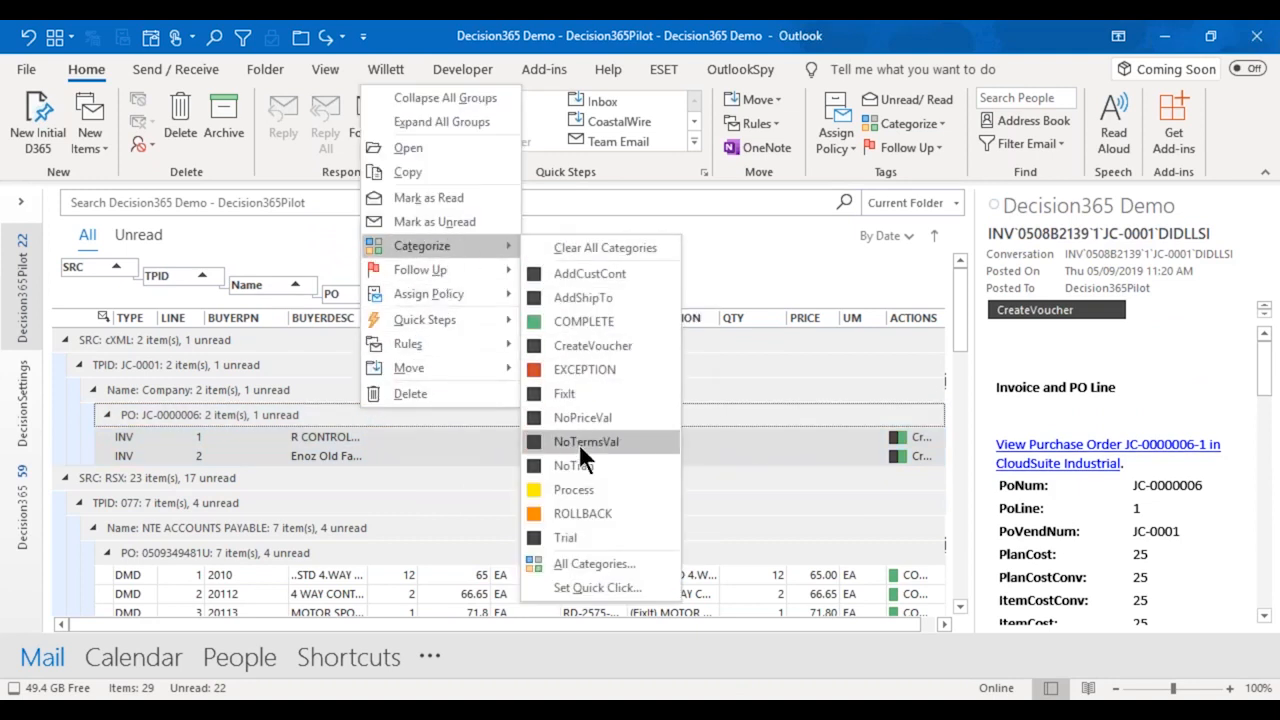
left_click(576, 489)
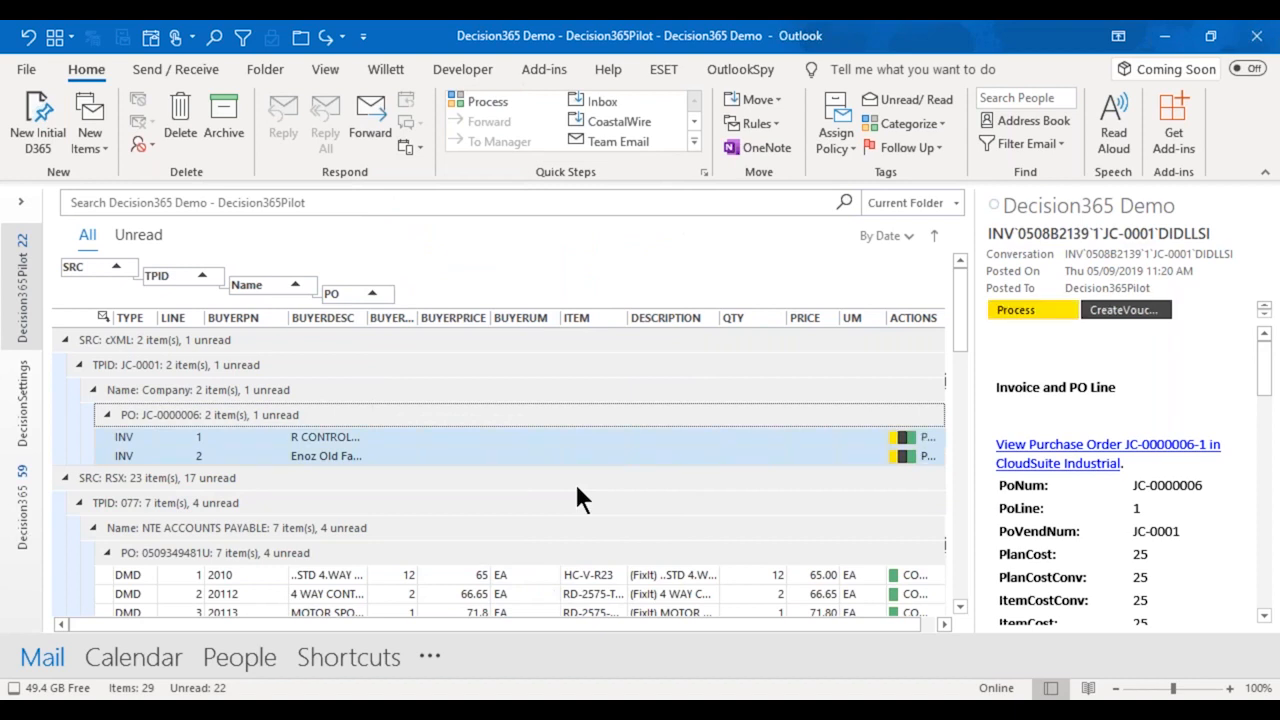
Compare forecast line 5 with demand line 3 in the Navistar Truck Division Tulsa order.
scroll(469, 493, "down", 5)
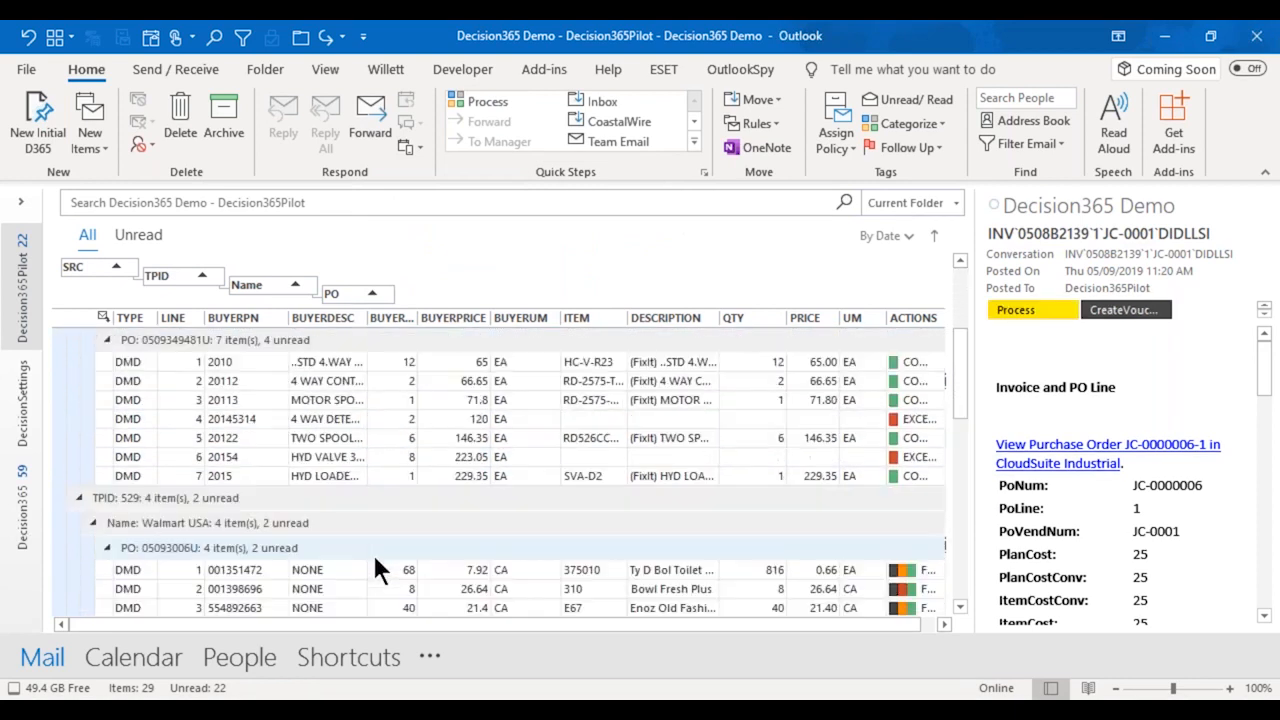
scroll(375, 562, "down", 2)
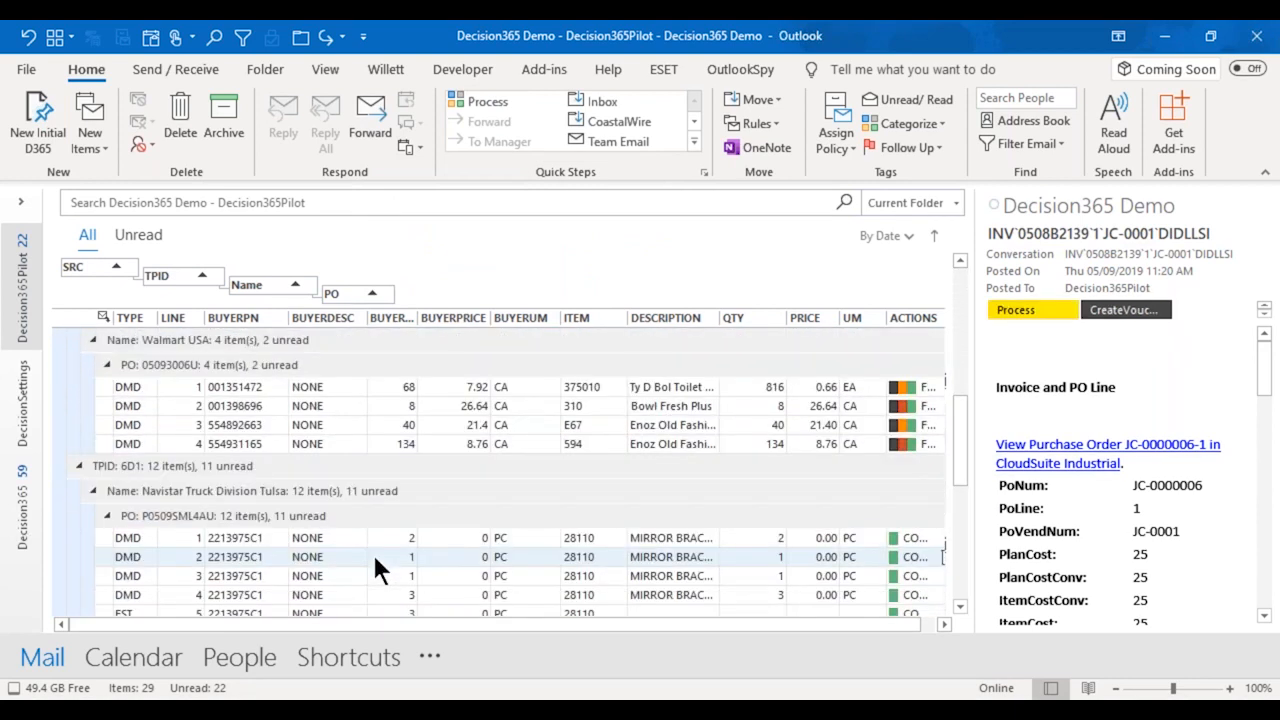
scroll(363, 560, "down", 1)
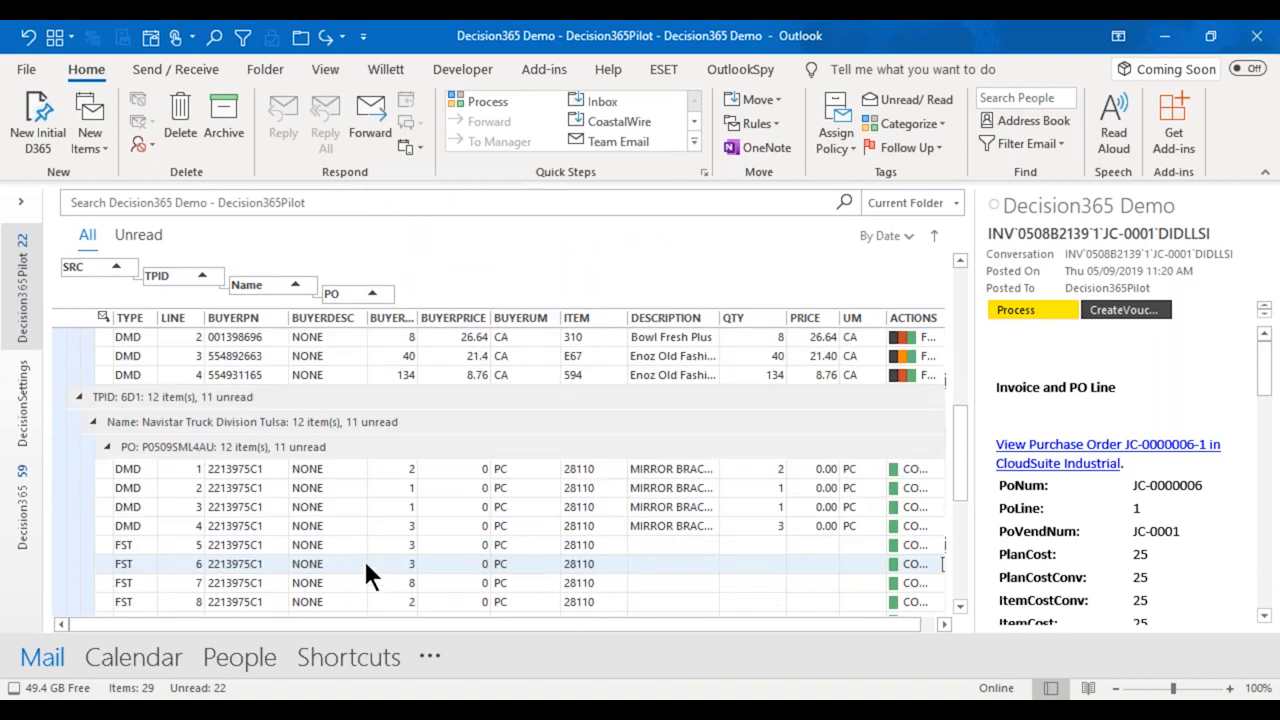
left_click(244, 547)
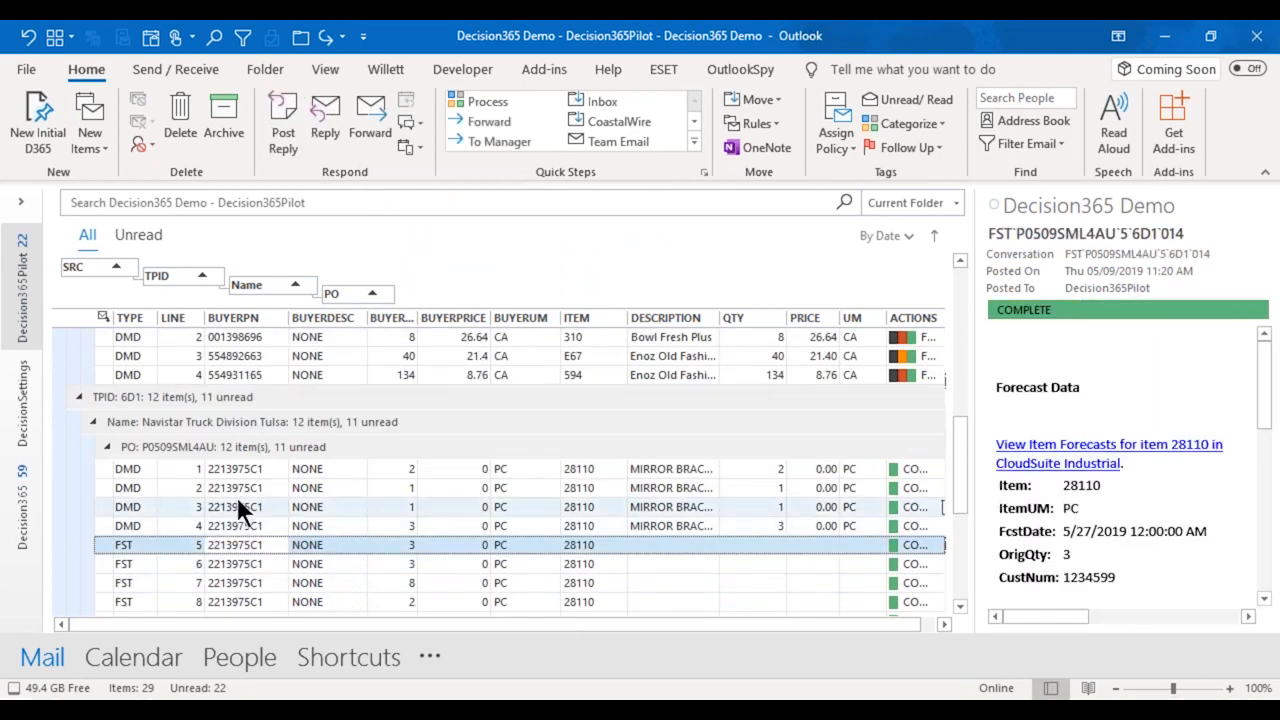
left_click(237, 505)
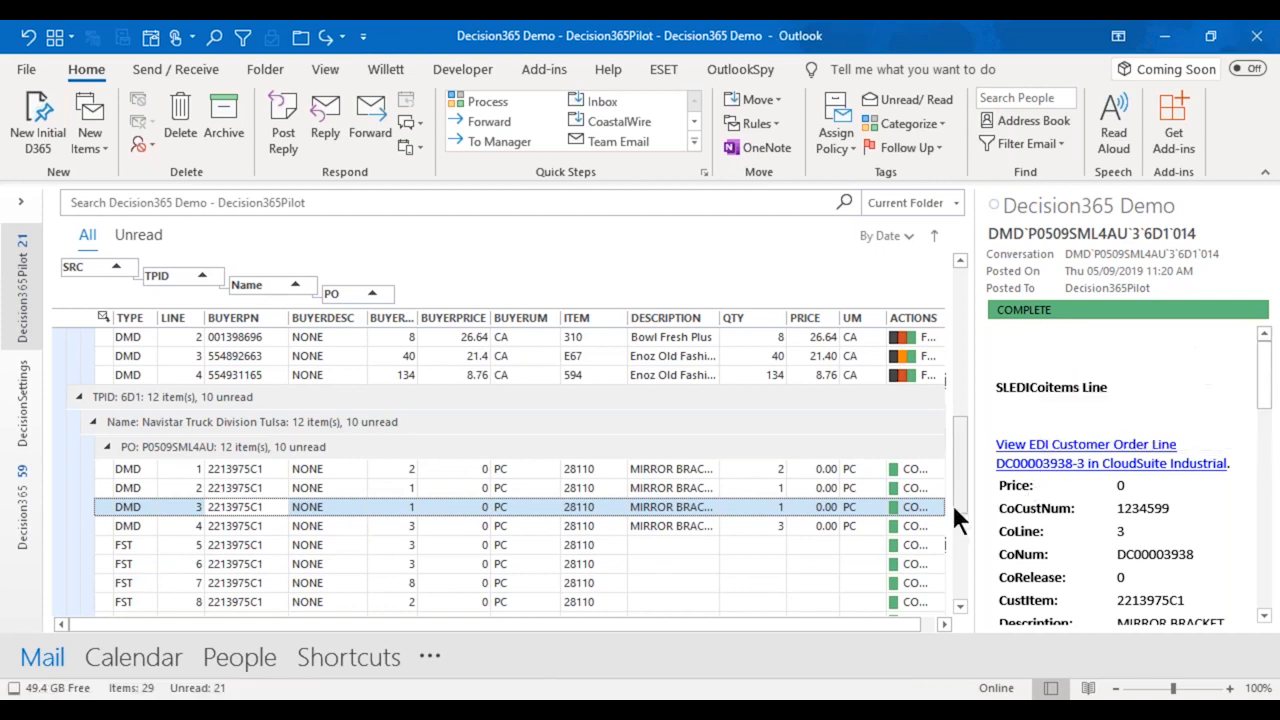
Open the item 28110 forecasts in CloudSuite from Navistar forecast line 5 and review forecast records 2, 3, 5 and 7.
left_click(221, 543)
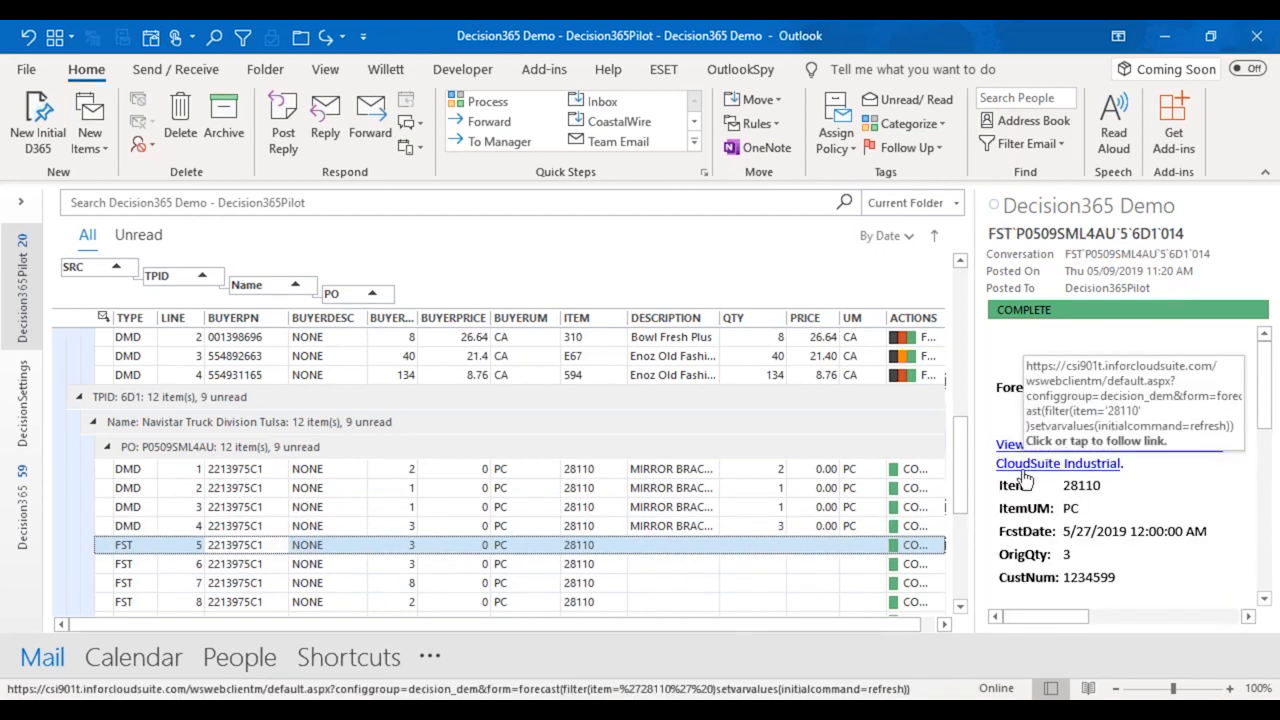
left_click(1027, 476)
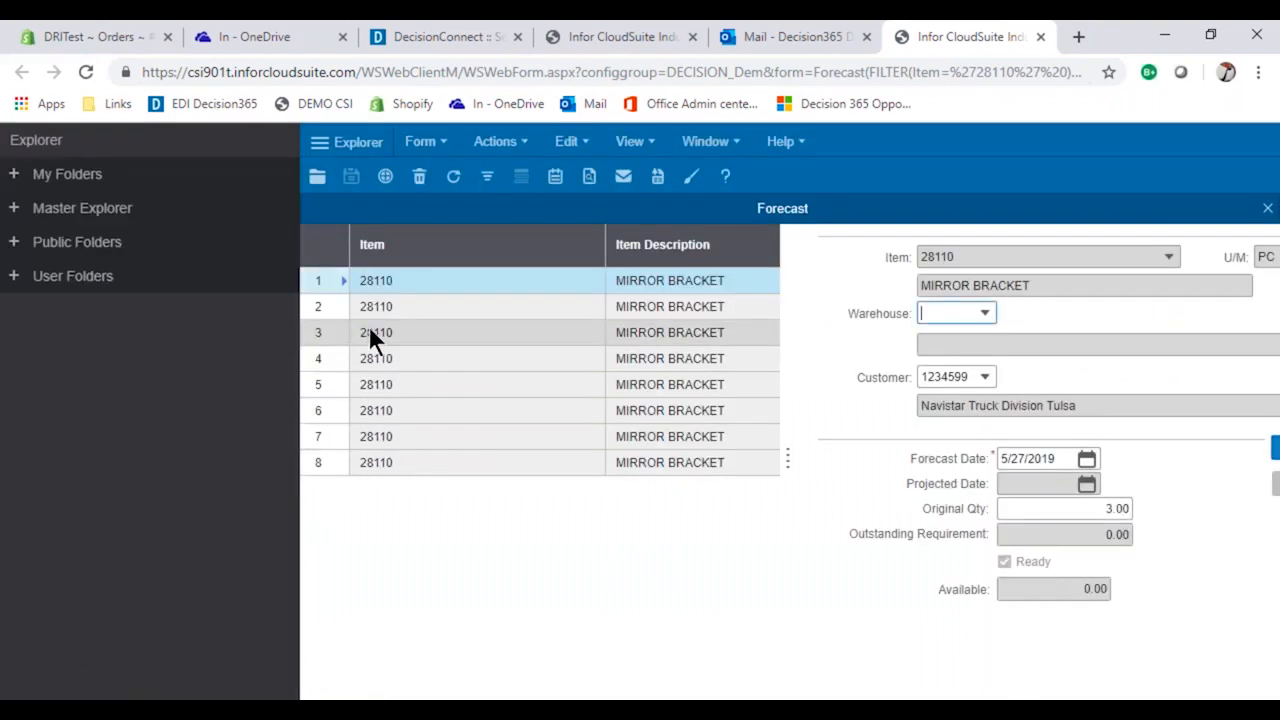
left_click(334, 314)
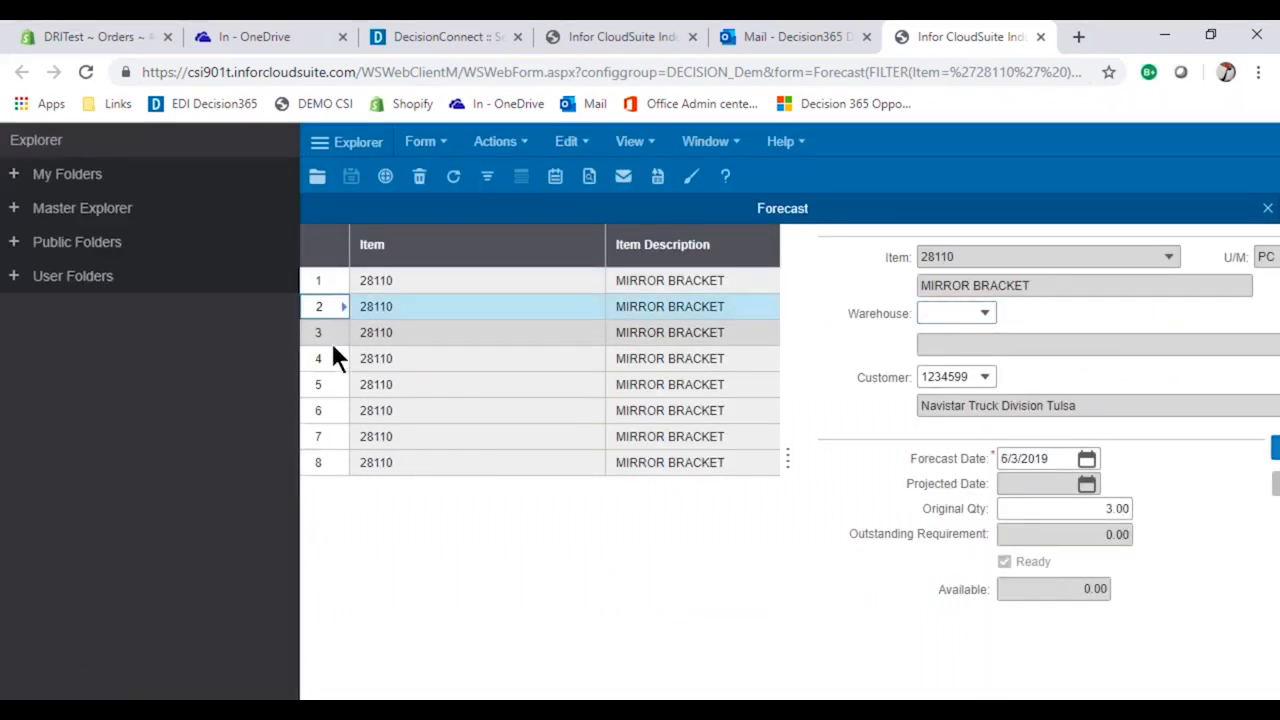
left_click(330, 338)
left_click(331, 388)
left_click(338, 440)
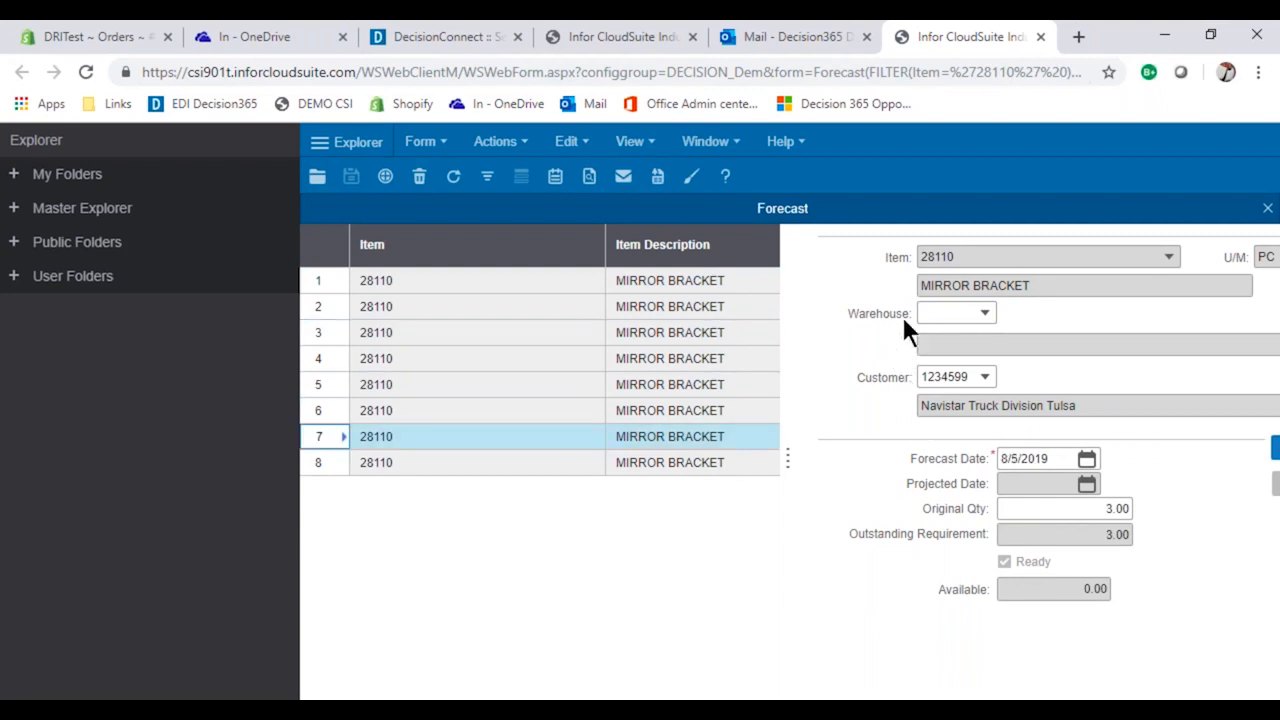
Switch to Outlook and open the AP voucher in CloudSuite from line 1 of the cXML invoice group.
left_click(320, 143)
left_click(447, 708)
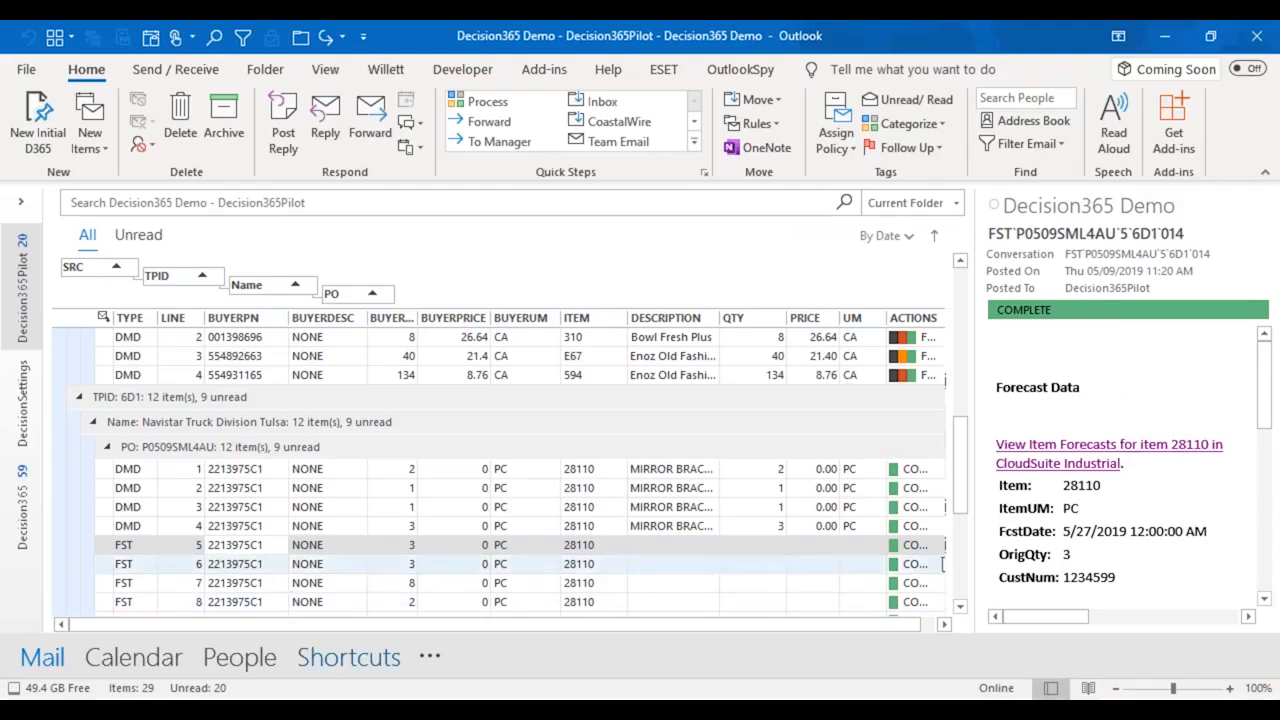
scroll(147, 552, "up", 1)
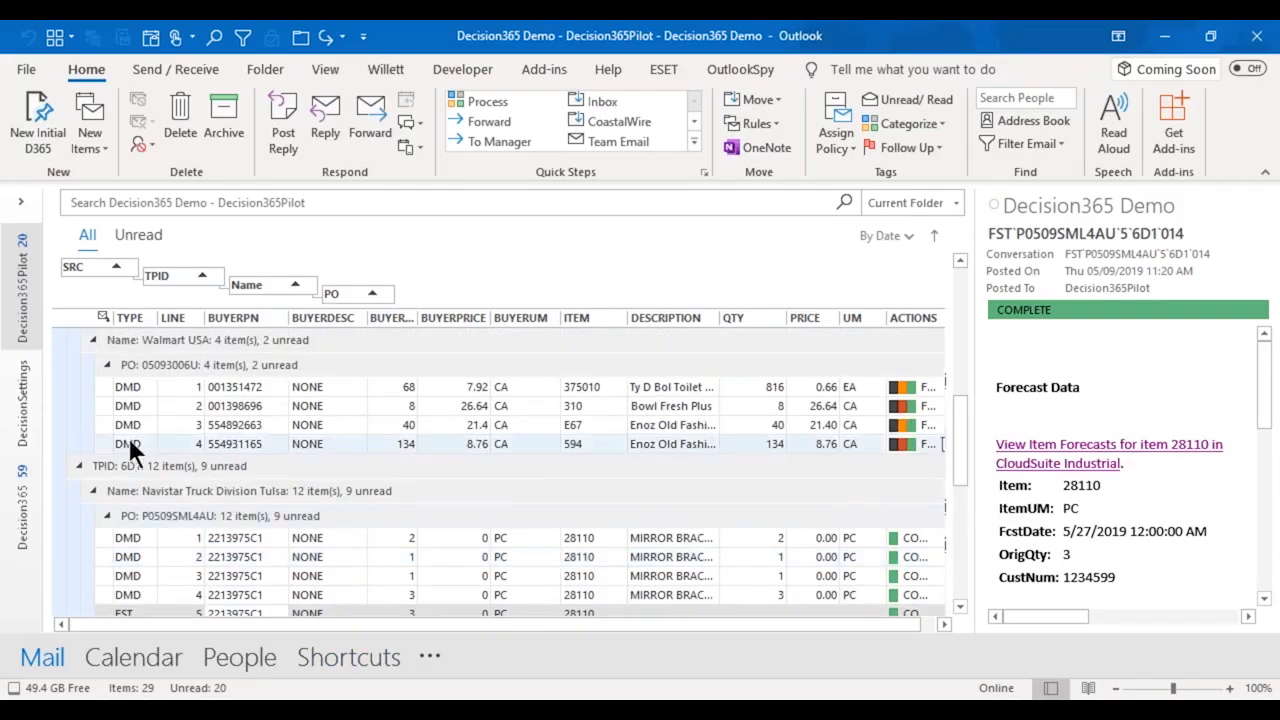
scroll(127, 440, "up", 2)
scroll(127, 440, "up", 4)
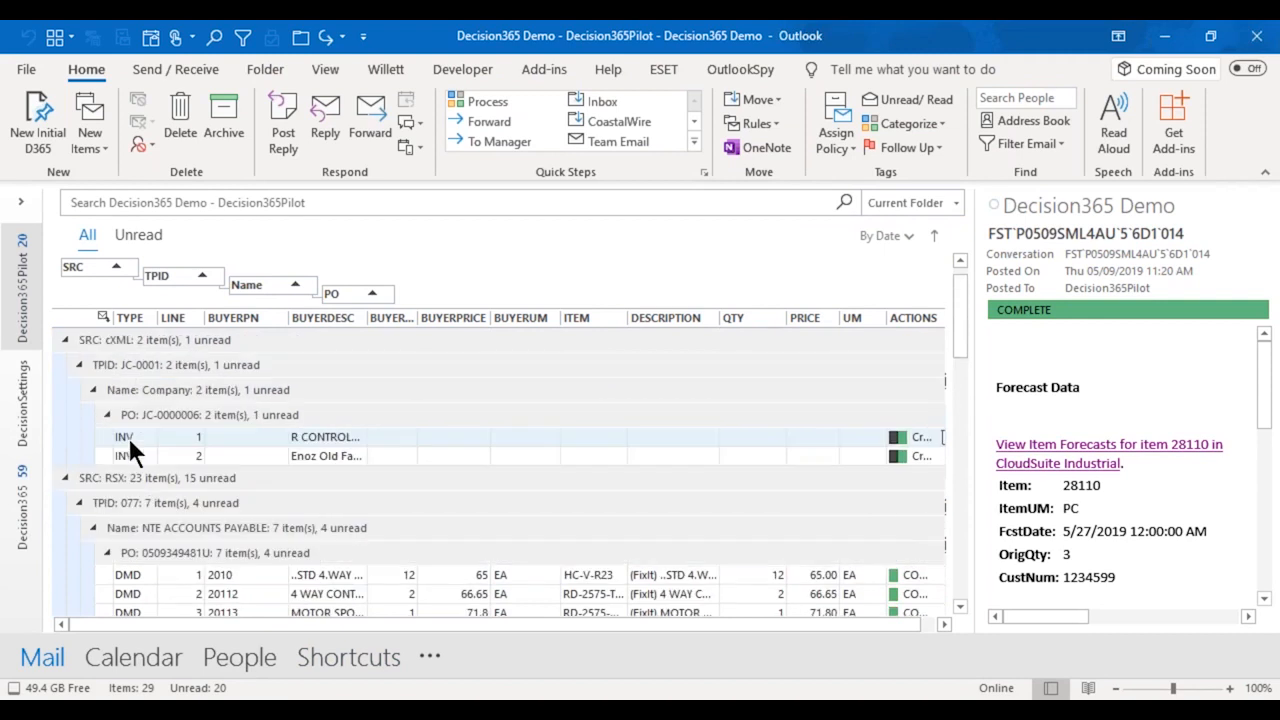
left_click(148, 437)
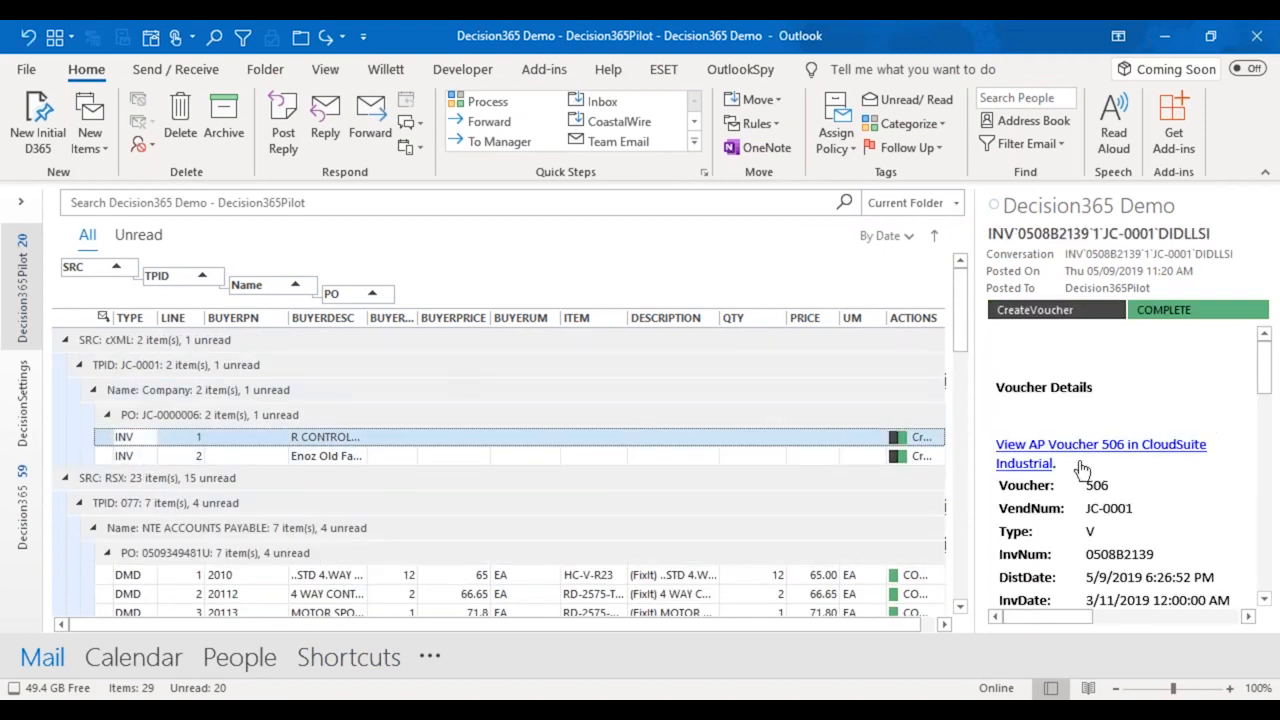
left_click(1068, 459)
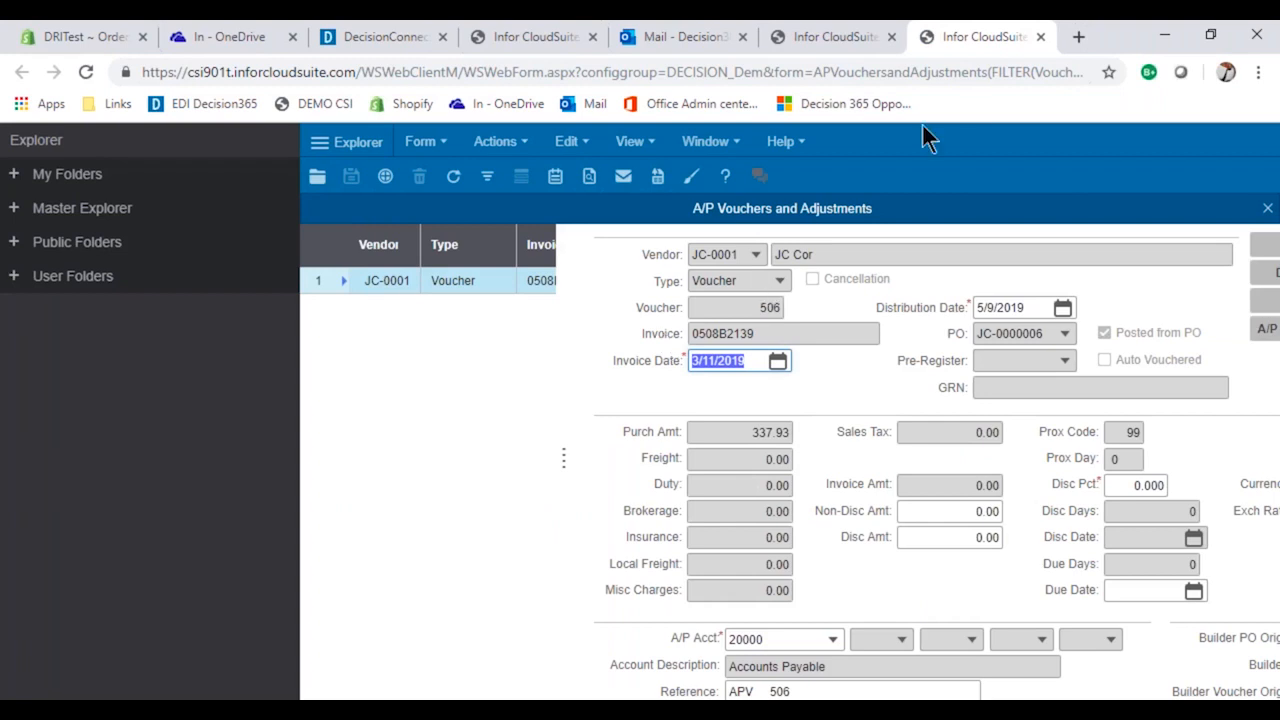
Return to Outlook and display the Decision365Pilot folder in the AP Invoice view.
key("alt+Tab")
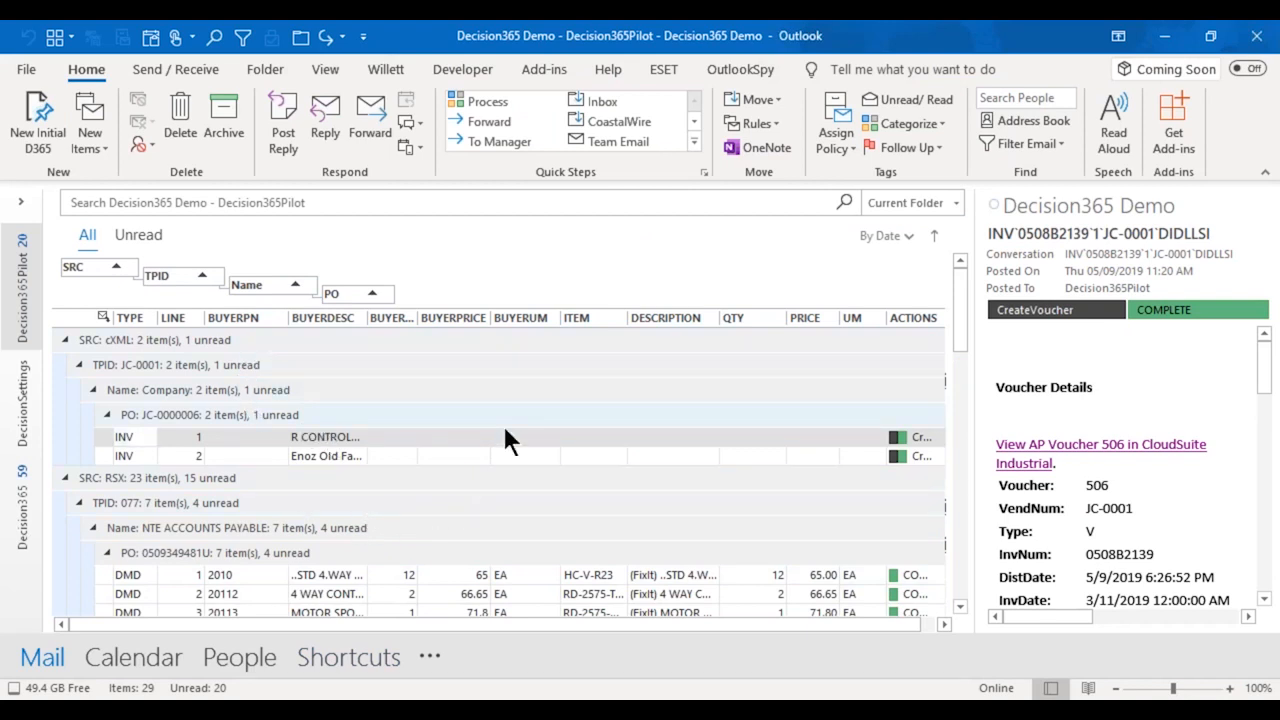
scroll(503, 430, "down", 2)
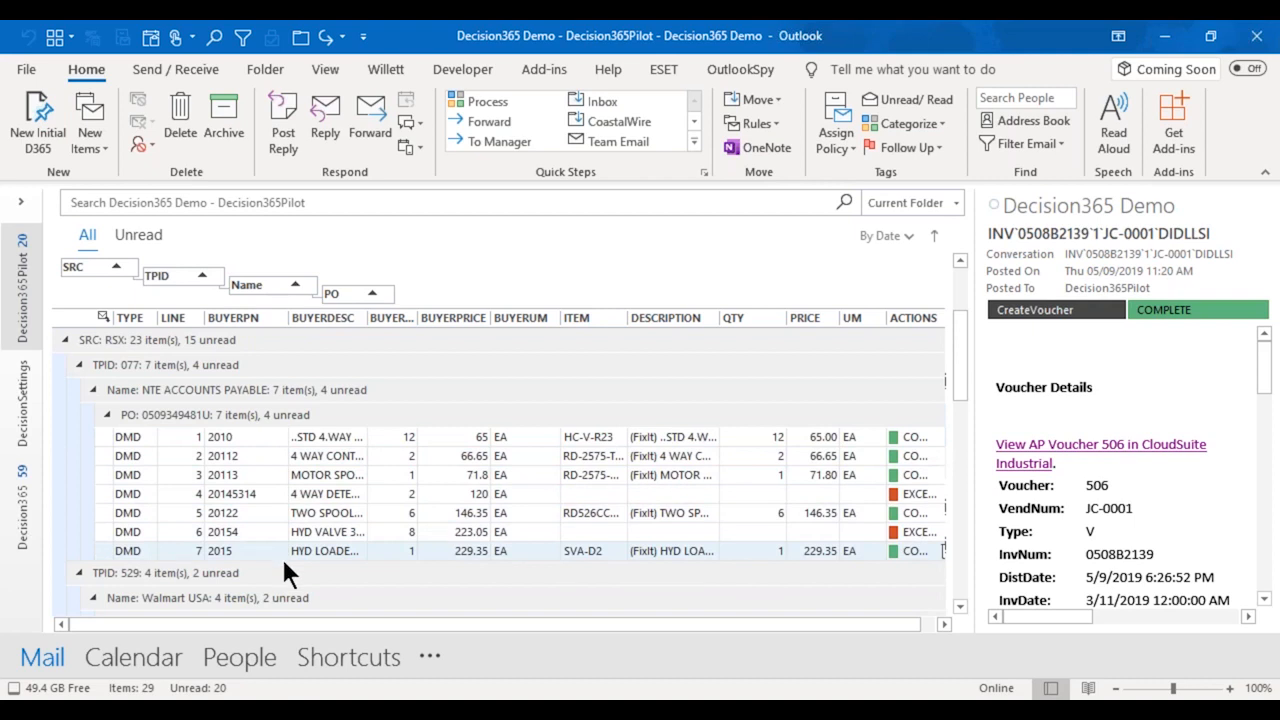
left_click(323, 68)
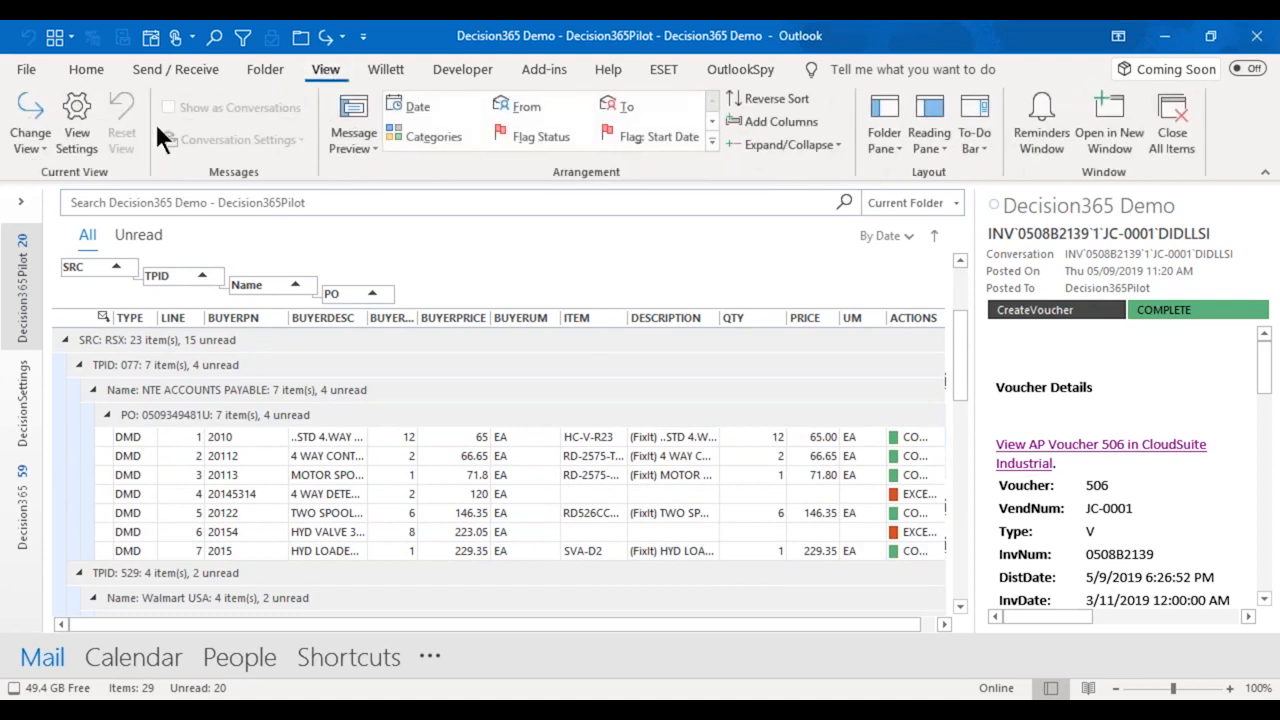
left_click(40, 140)
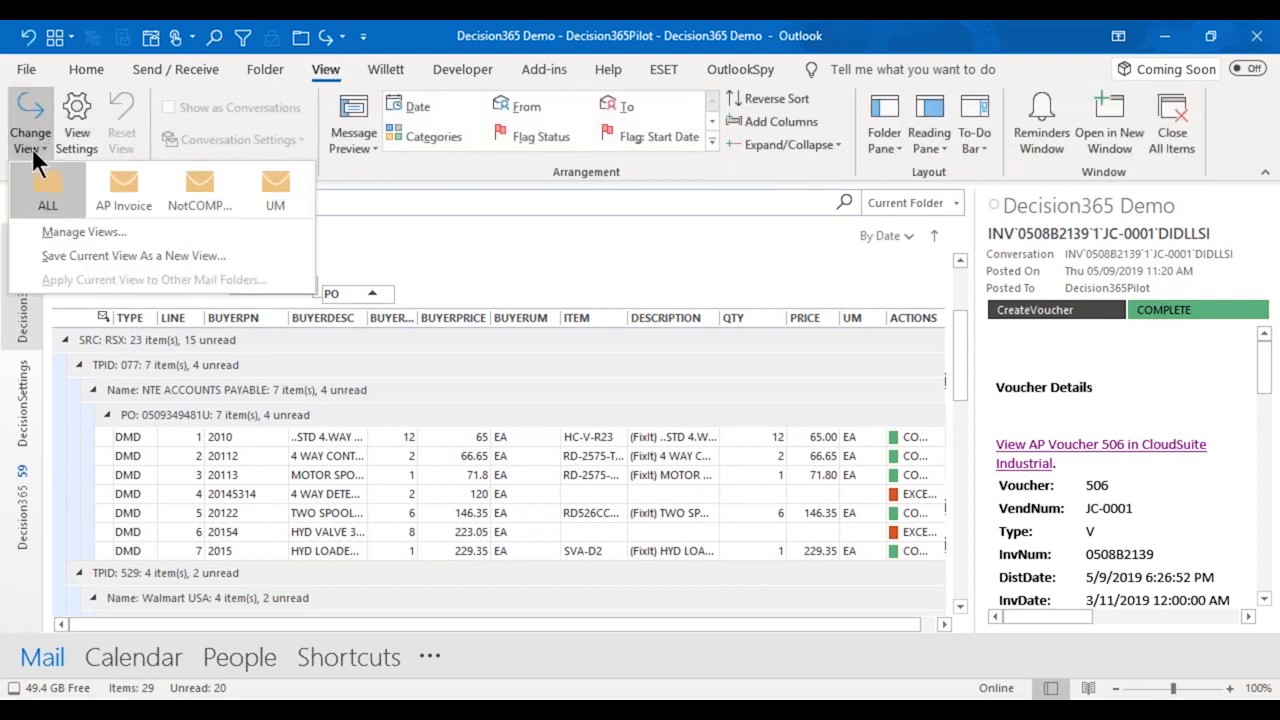
left_click(136, 181)
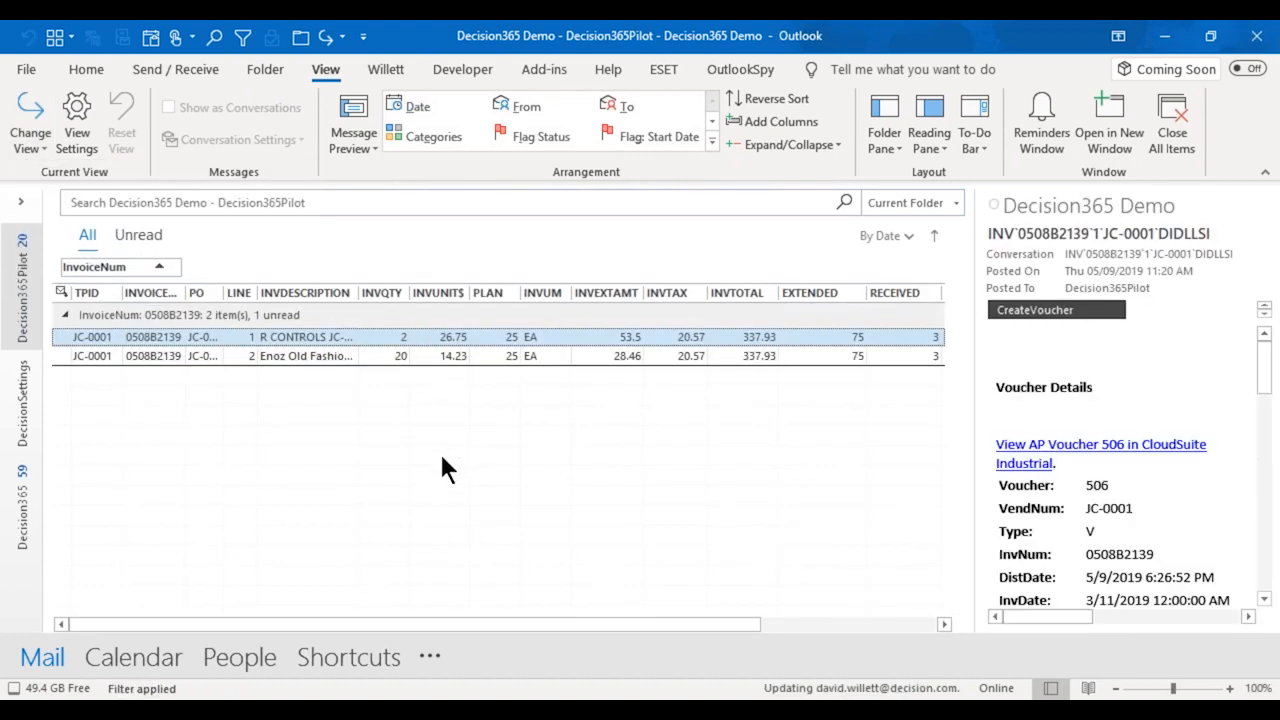
Switch the folder back to the ALL view and review the order lines through the Navistar Truck Division Tulsa group.
left_click(40, 136)
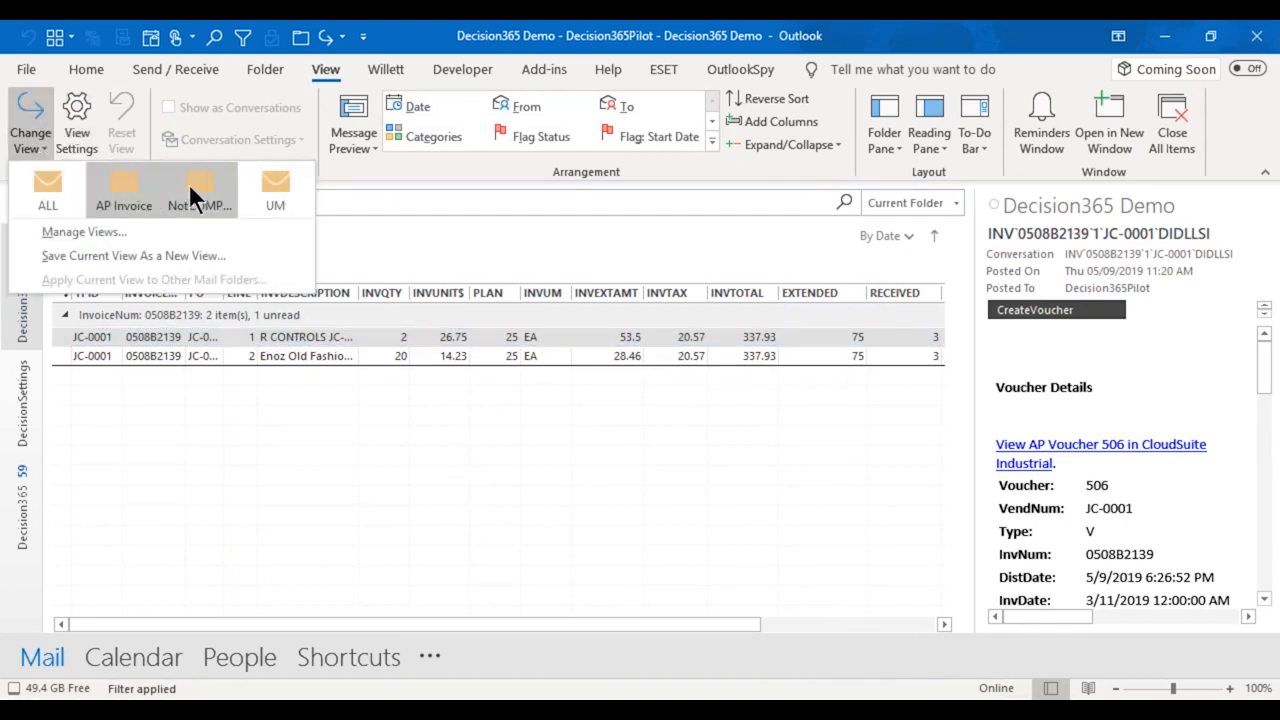
left_click(40, 186)
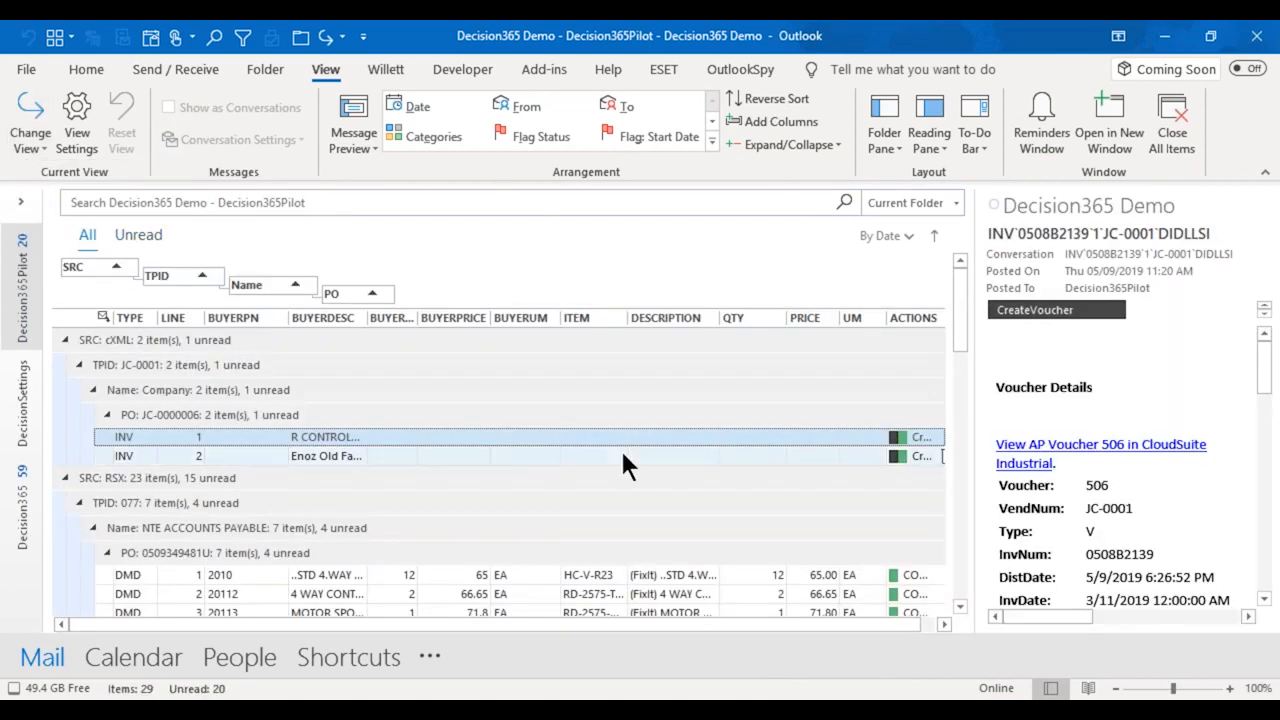
scroll(616, 513, "down", 1)
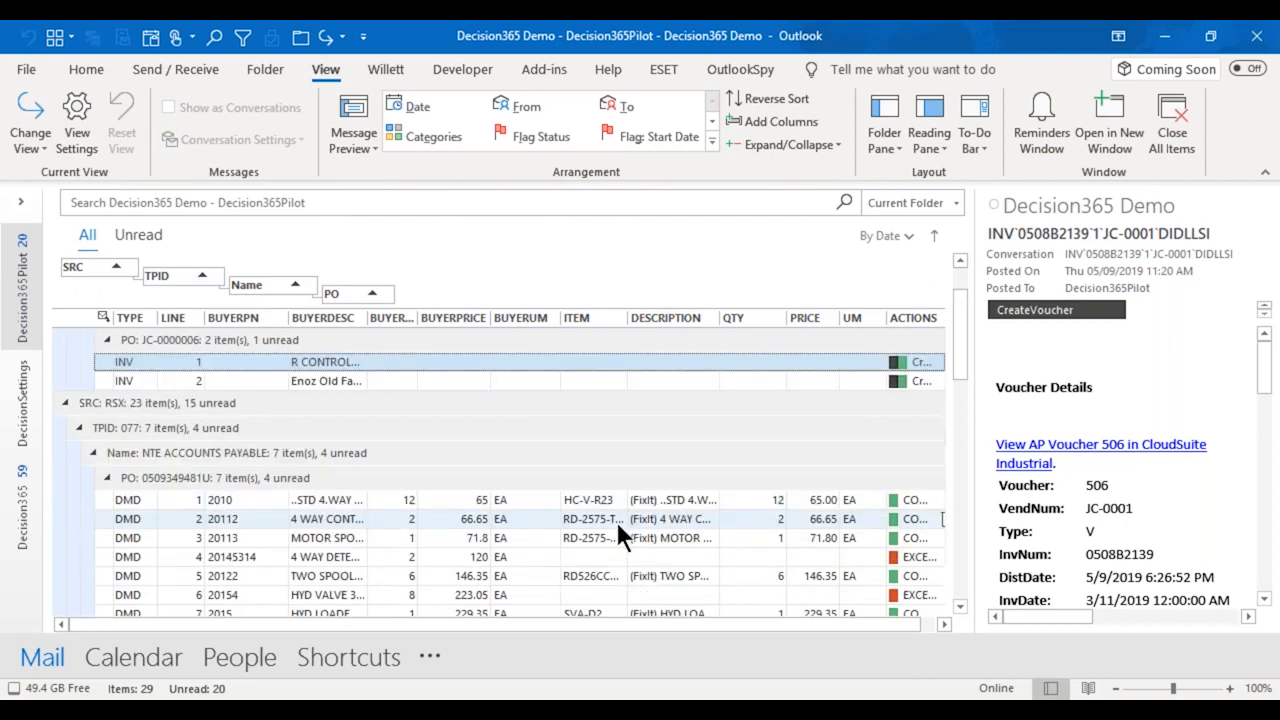
scroll(617, 524, "down", 4)
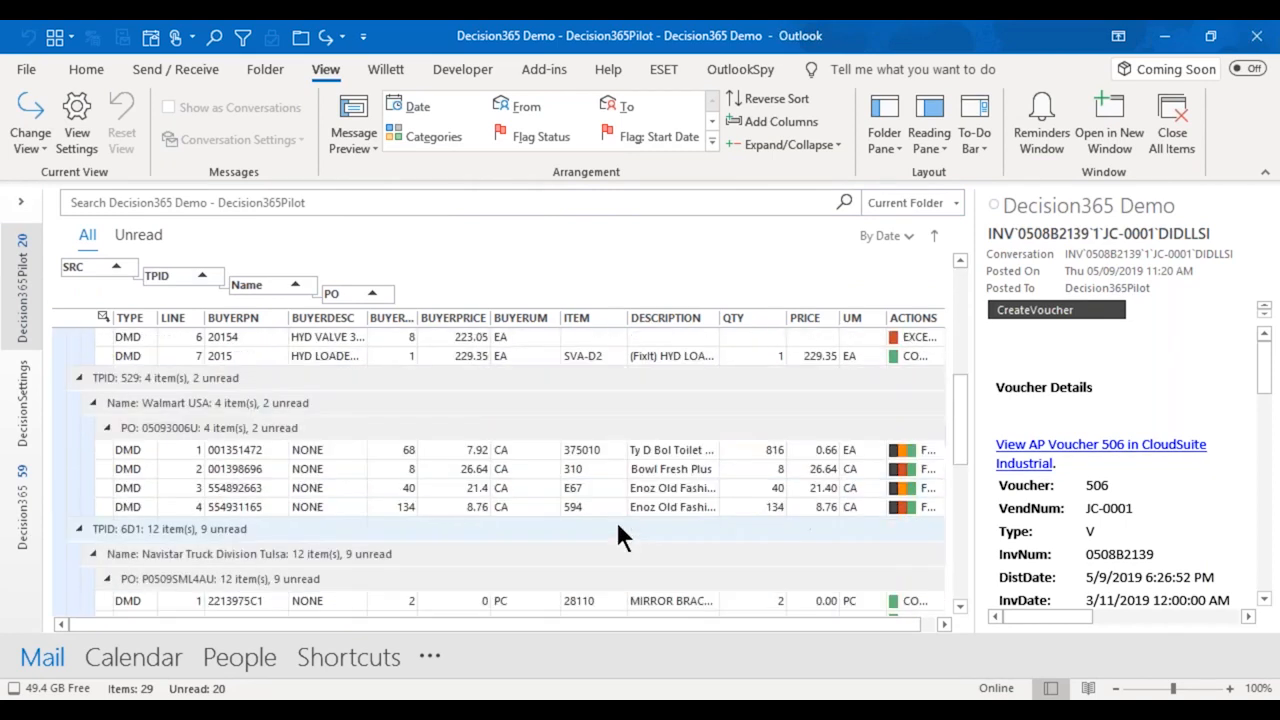
scroll(617, 527, "down", 5)
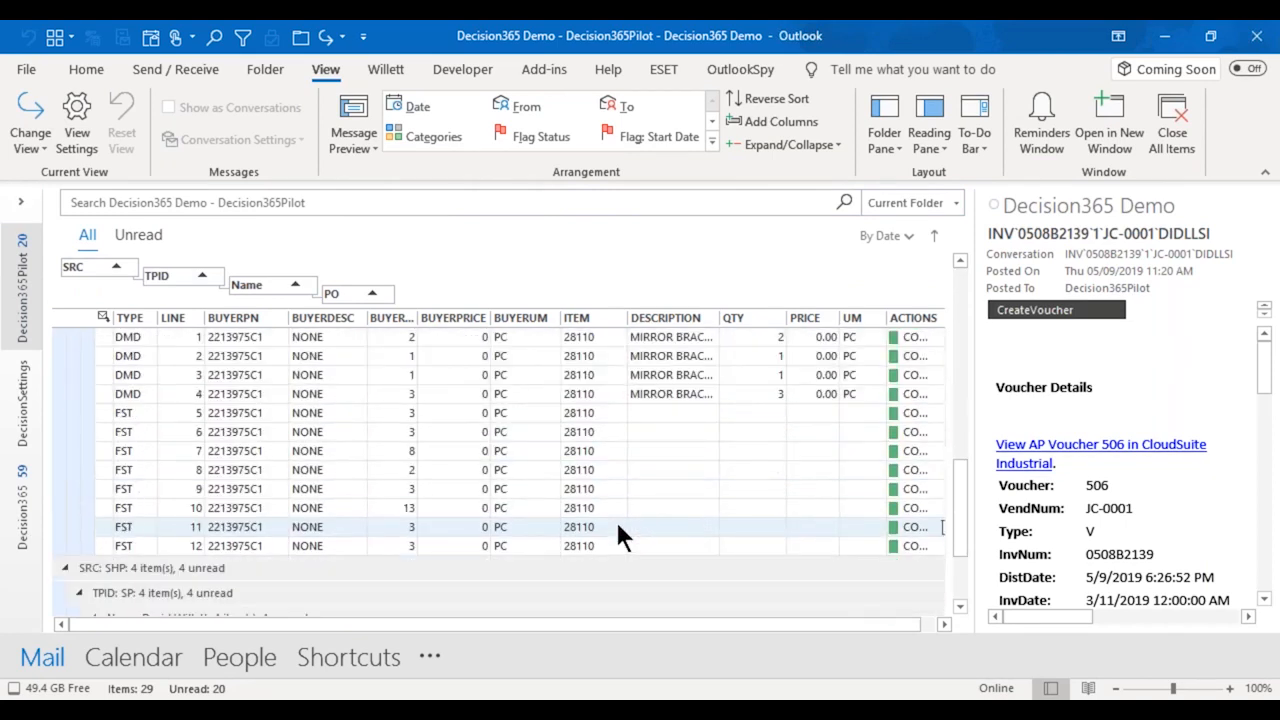
scroll(618, 527, "up", 1)
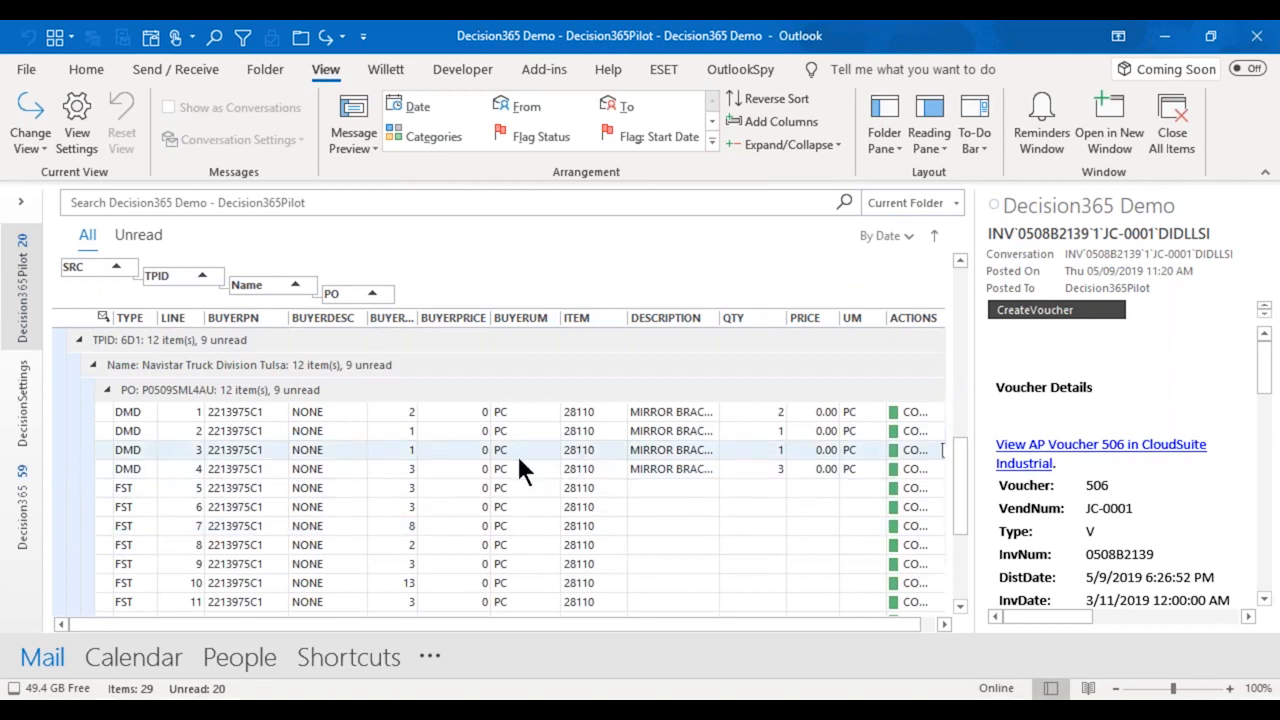